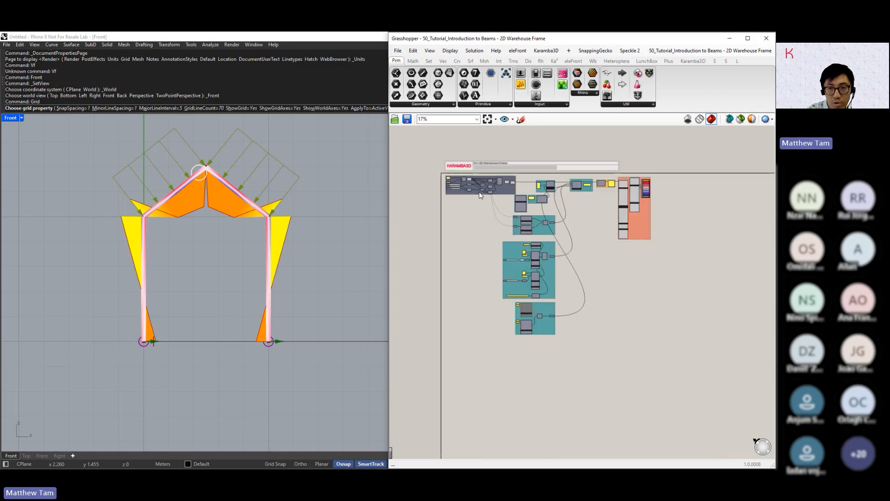
Review the Karamba3D component set and its settings and physical units options.
right_click_drag(489, 195, 492, 198)
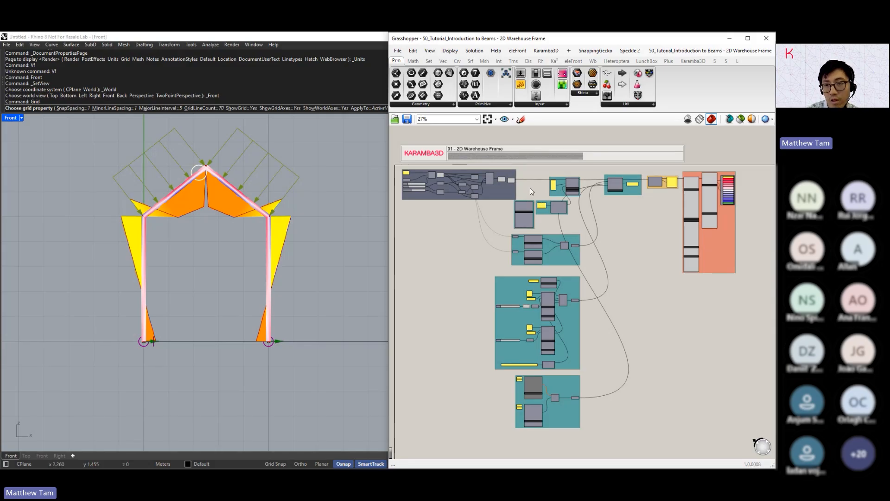
left_click(547, 51)
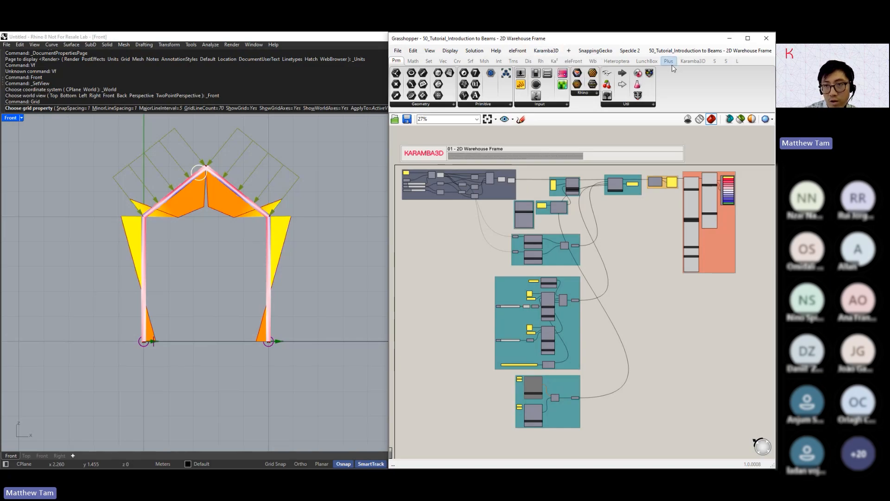
left_click(700, 64)
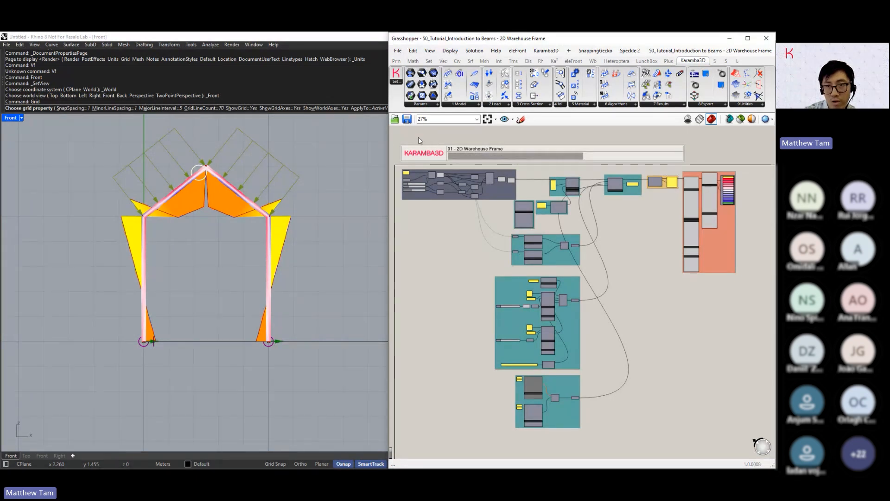
left_click(546, 50)
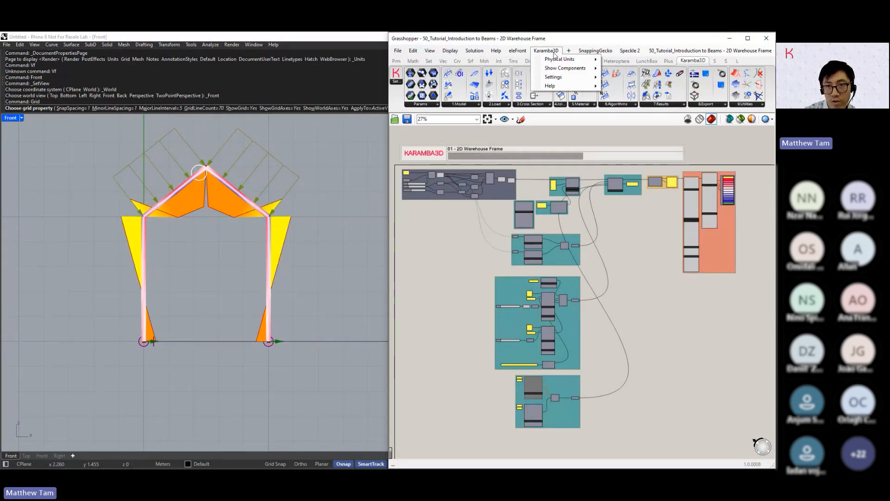
left_click(555, 78)
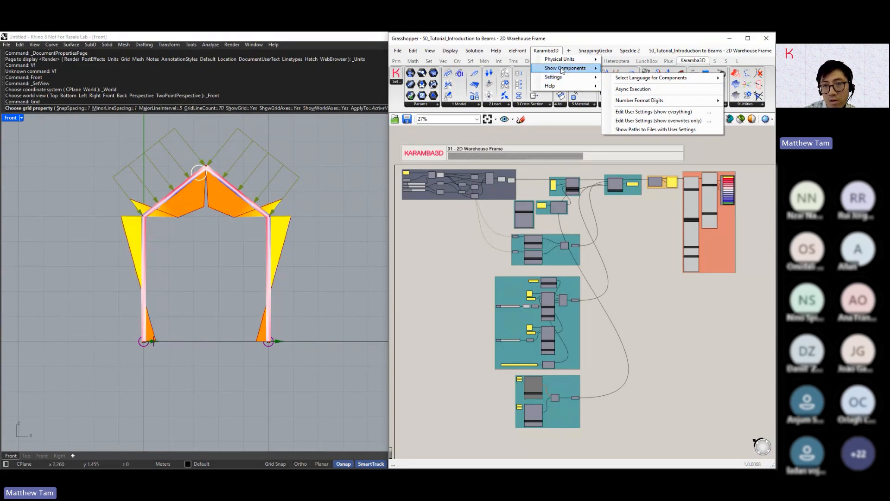
mouse_move(567, 73)
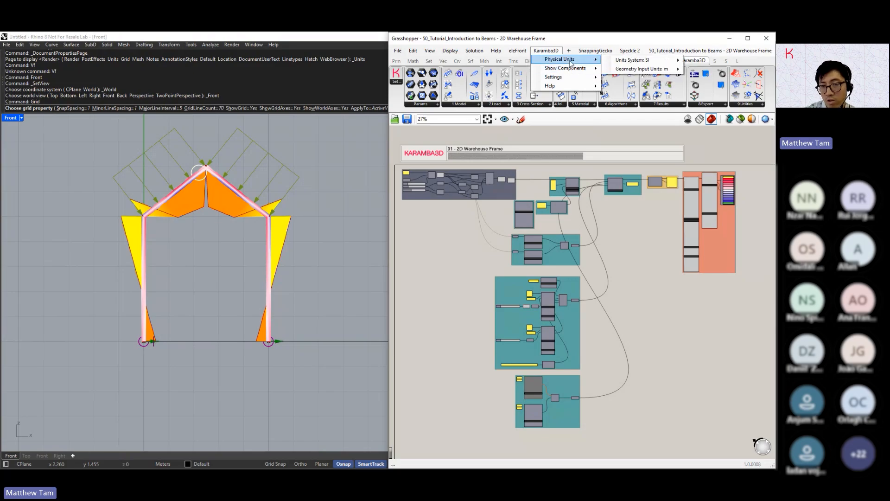
left_click(583, 45)
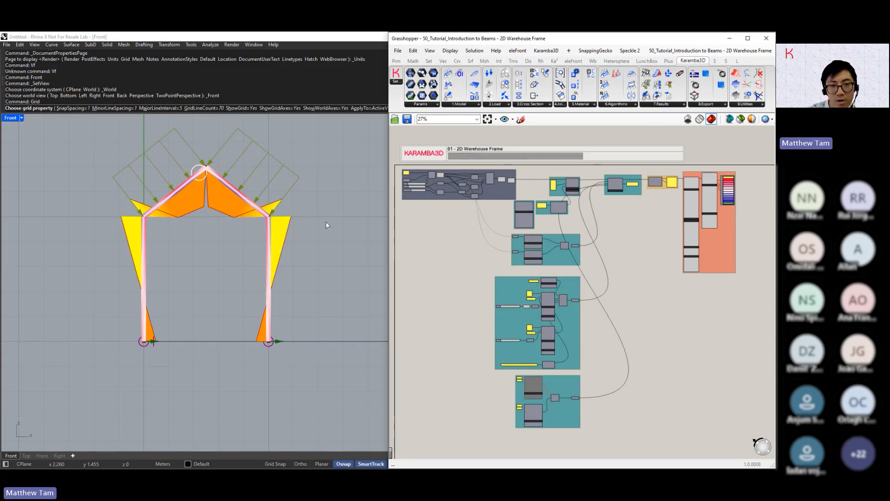
Examine the width, height and pitch height sliders in the Create Geometry group.
scroll(423, 187, "up", 5)
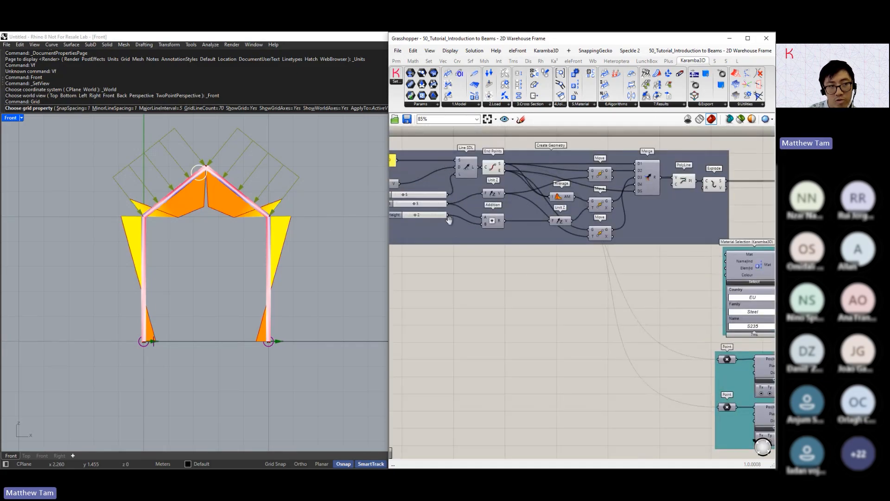
right_click_drag(449, 220, 469, 250)
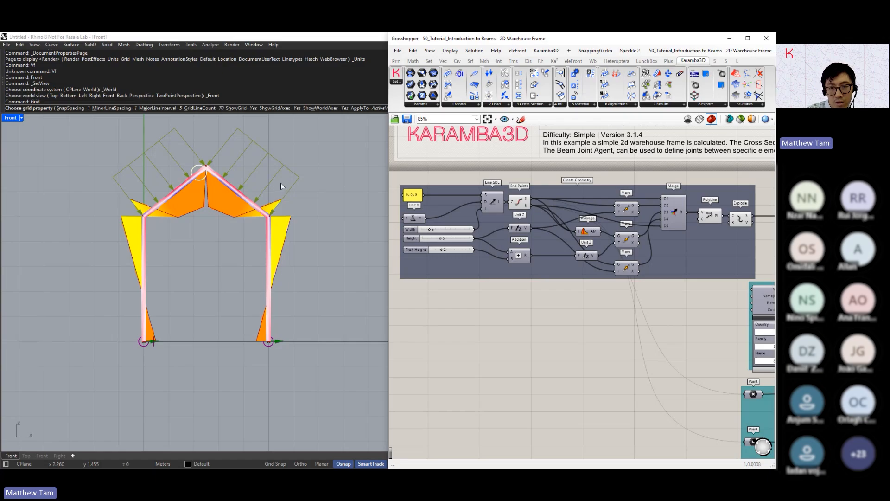
scroll(404, 236, "up", 2)
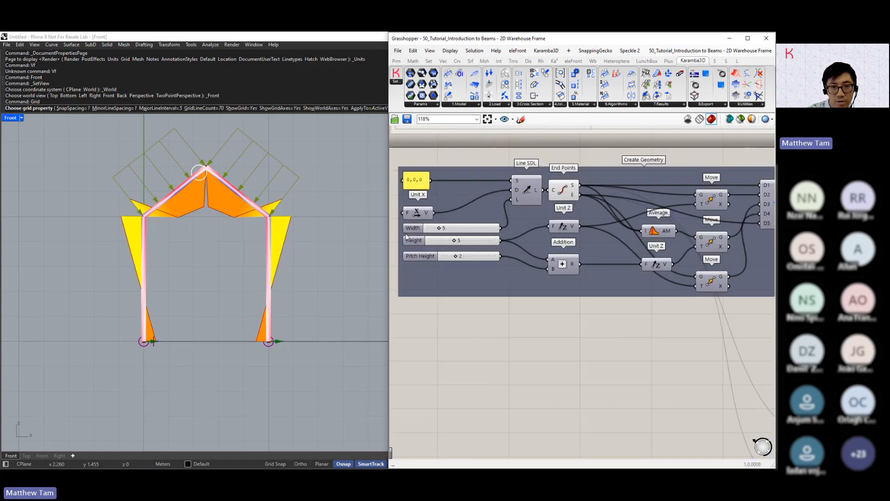
left_click_drag(444, 232, 451, 260)
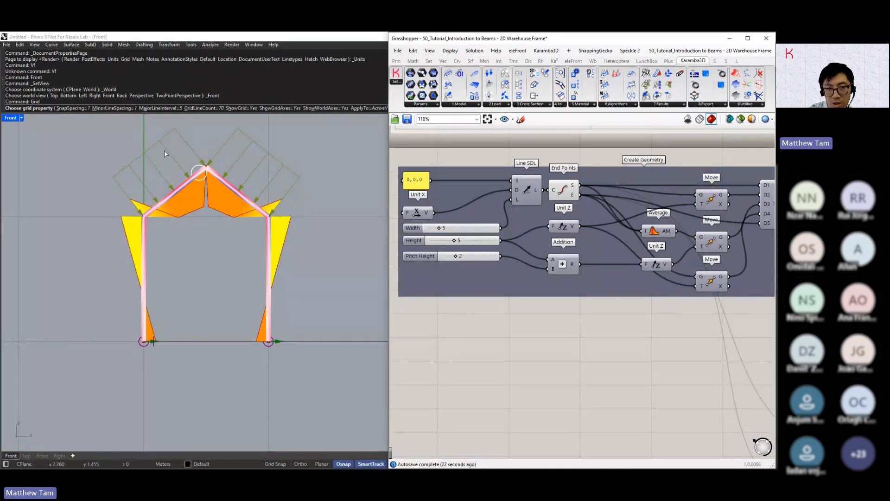
Limit the preview to selected components and inspect the PolyLine and Explode geometry of the frame in the viewport.
right_click_drag(748, 163, 659, 174)
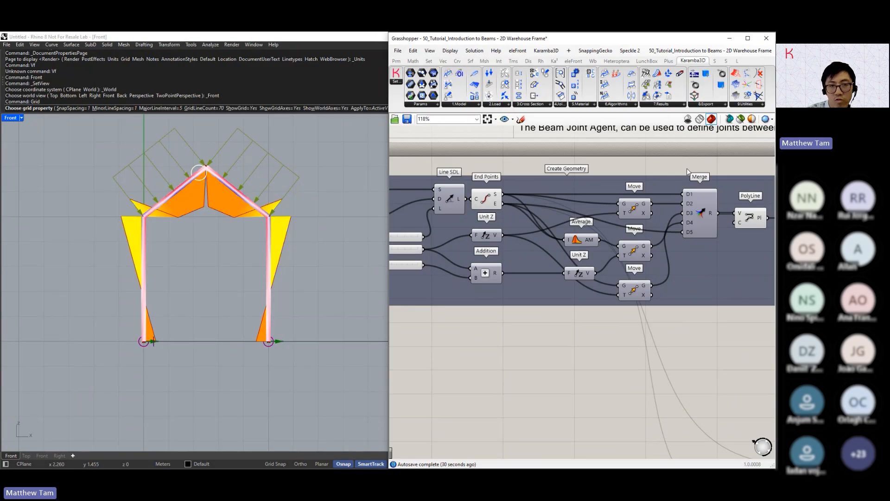
right_click_drag(761, 216, 659, 229)
left_click(656, 231)
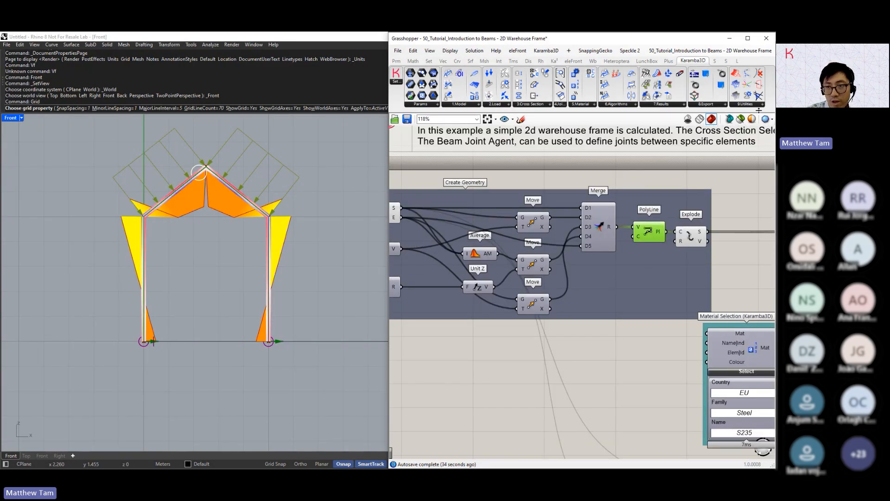
left_click(741, 120)
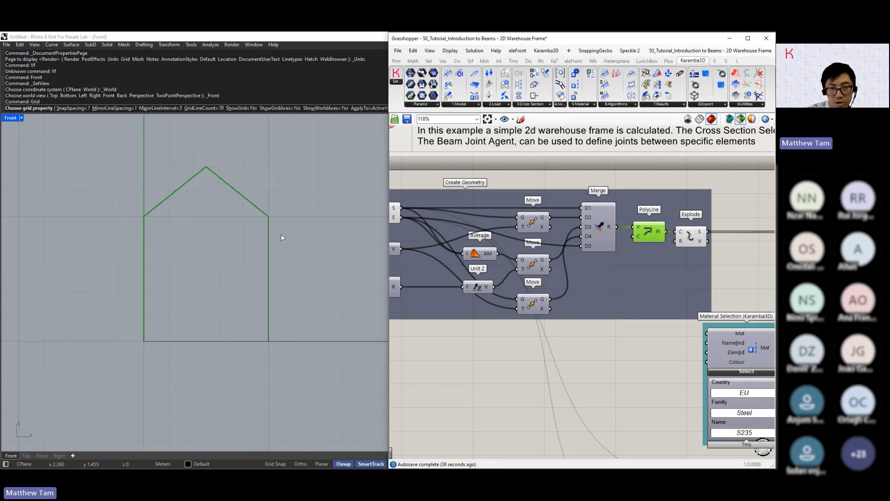
left_click(688, 241)
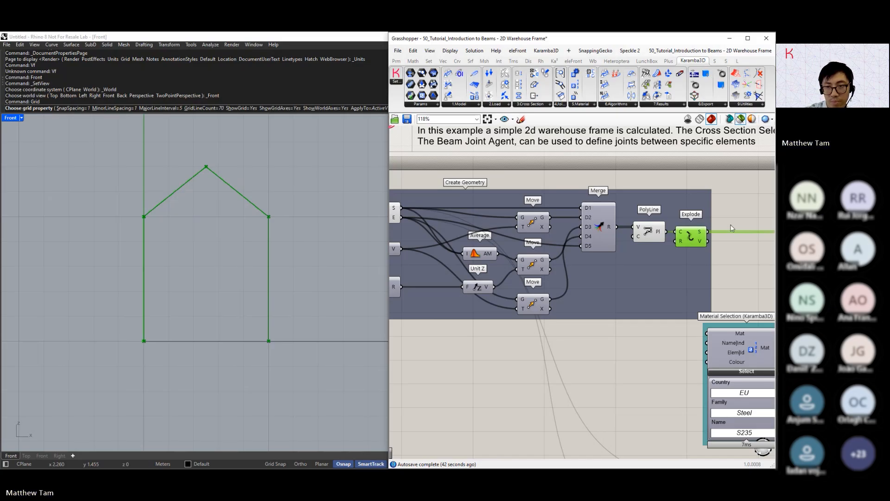
Examine the Create Linear Element component's inputs and its available variants, leaving it on LineToBeam.
right_click_drag(732, 229, 450, 211)
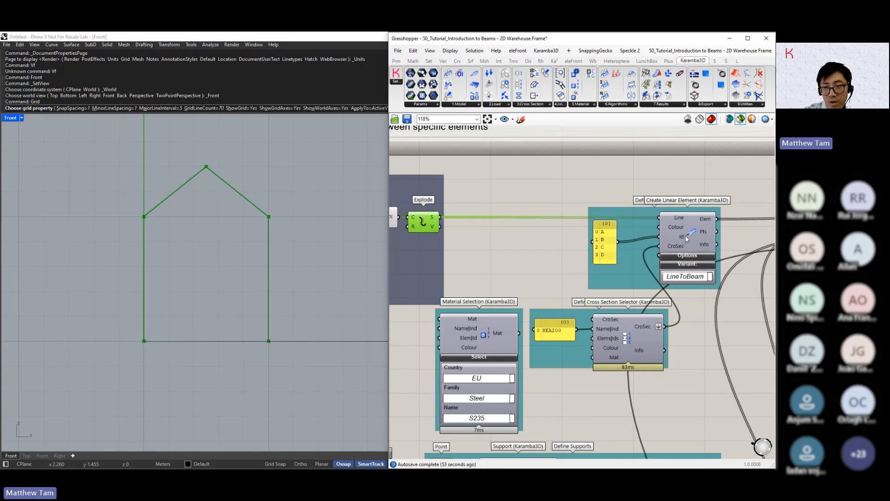
left_click(689, 277)
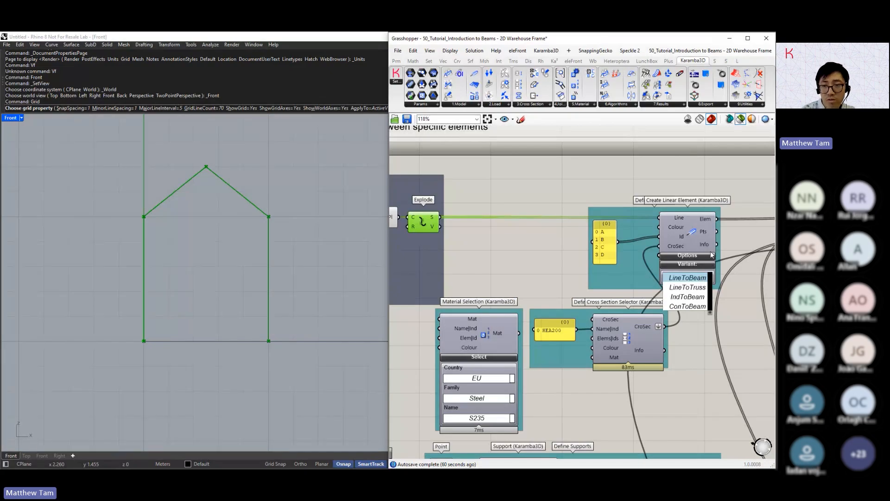
left_click(693, 237)
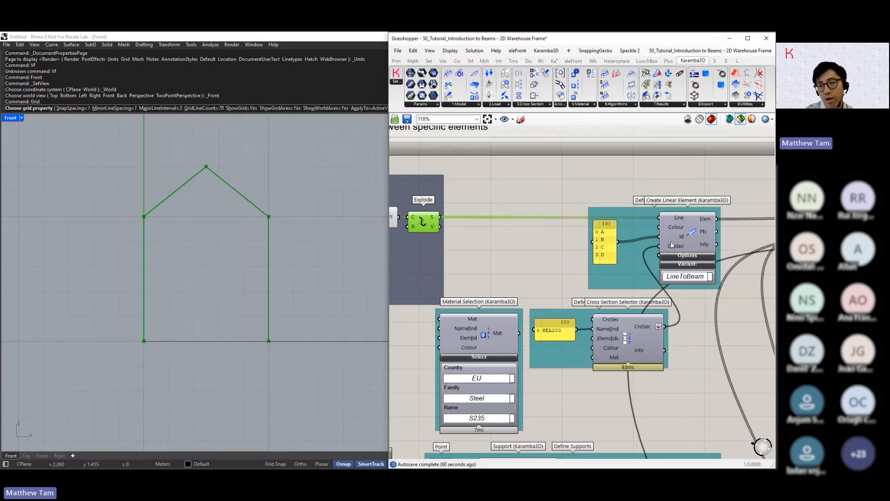
mouse_move(673, 237)
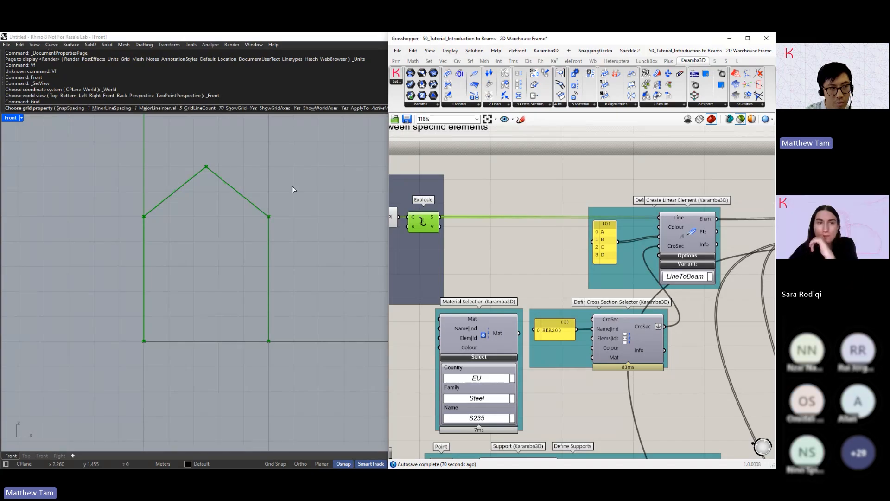
Turn off the selected-only preview and set the cross-section name panel feeding the Cross Section Selector to HEA600.
left_click(630, 332)
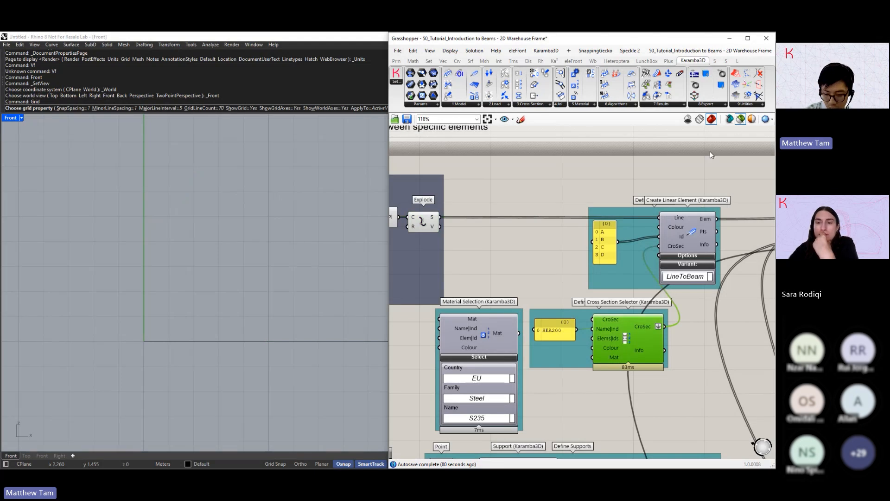
left_click(555, 339)
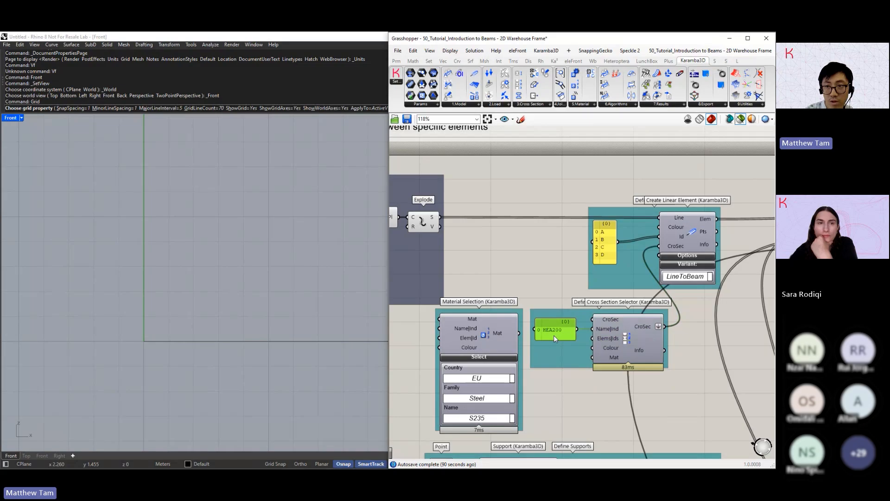
double_click(555, 338)
left_click(639, 255)
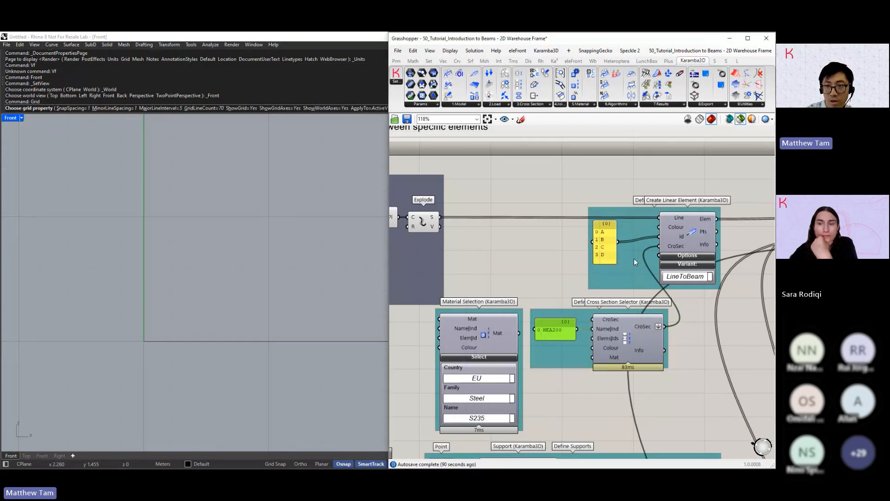
left_click(740, 119)
double_click(548, 337)
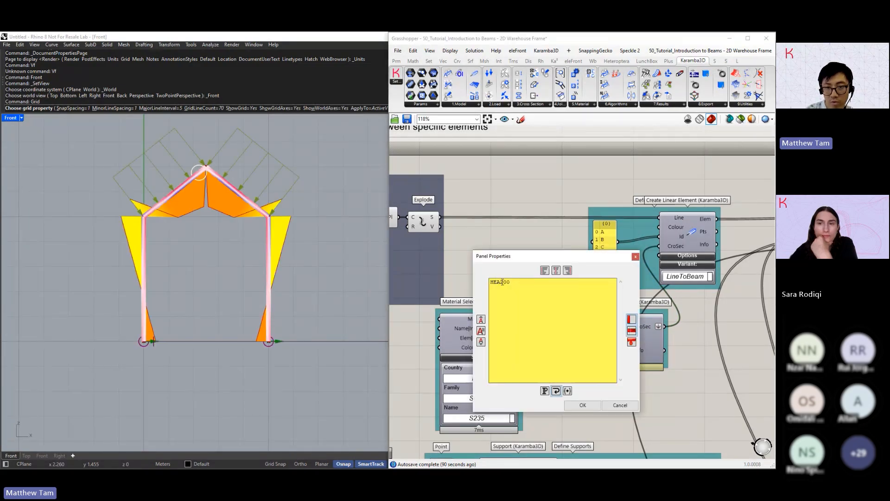
left_click_drag(500, 281, 504, 283)
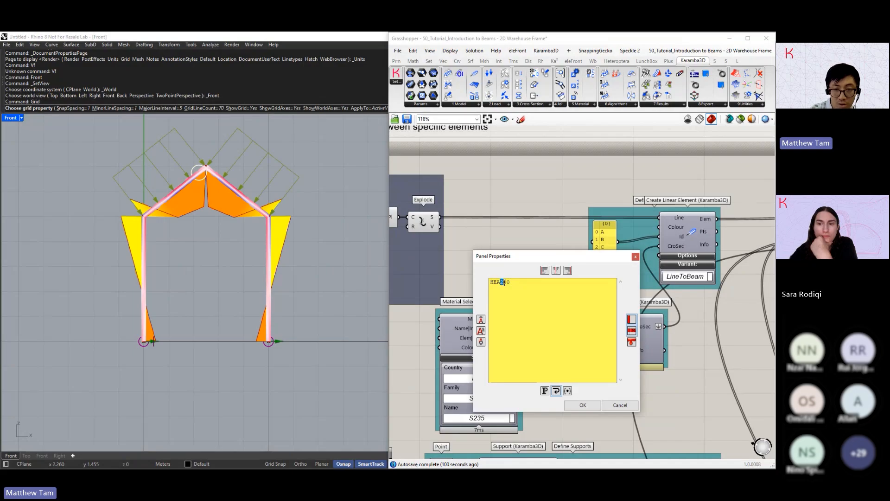
type("6")
left_click(585, 406)
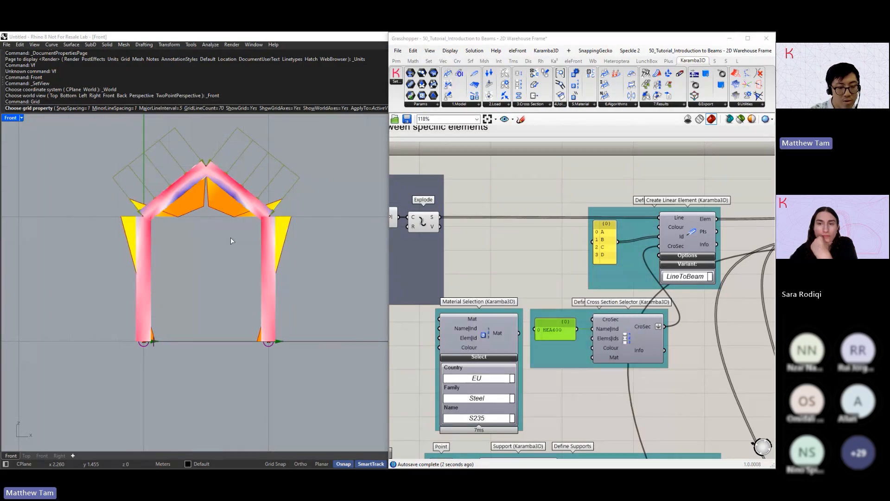
Switch the Rhino viewport from Front to Perspective to view the frame's cross sections in 3D.
double_click(10, 119)
double_click(350, 118)
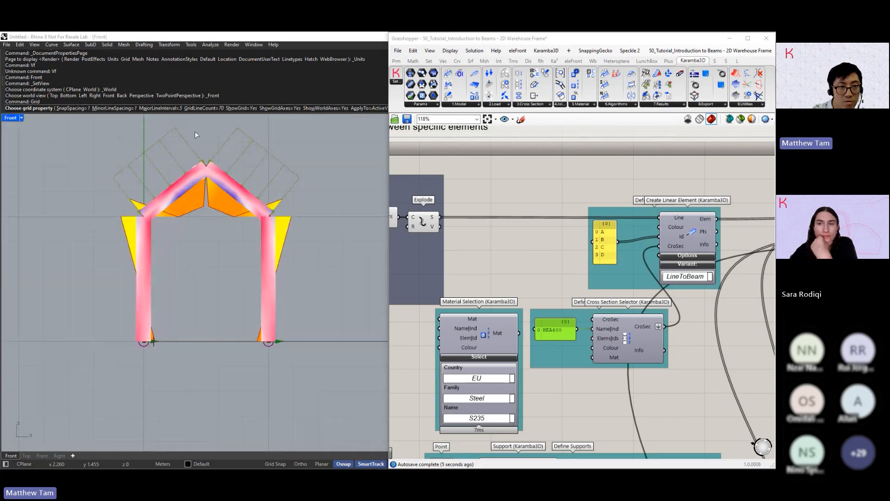
left_click(13, 118)
mouse_move(62, 307)
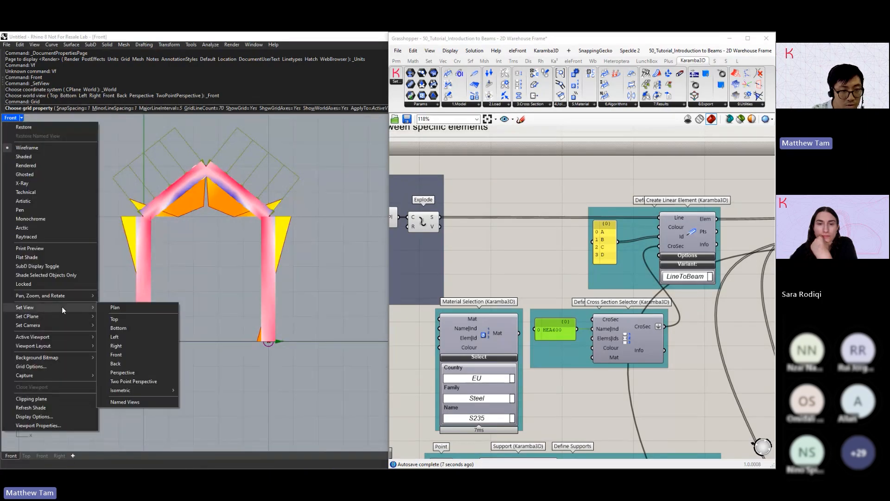
left_click(136, 374)
scroll(298, 267, "up", 5)
right_click_drag(230, 266, 357, 261)
Connect the Material Selection component's Mat output to the Mat input of the Cross Section Selector.
right_click_drag(574, 278, 545, 257)
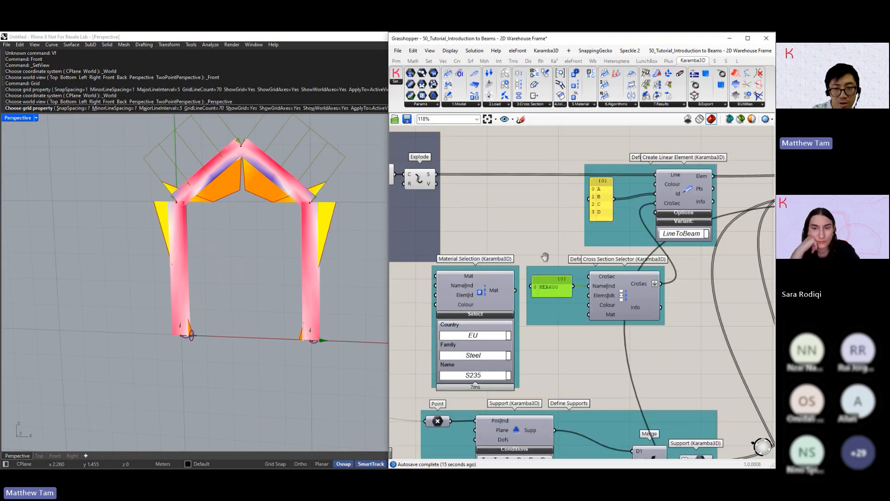
left_click(494, 294)
left_click_drag(515, 291, 598, 320)
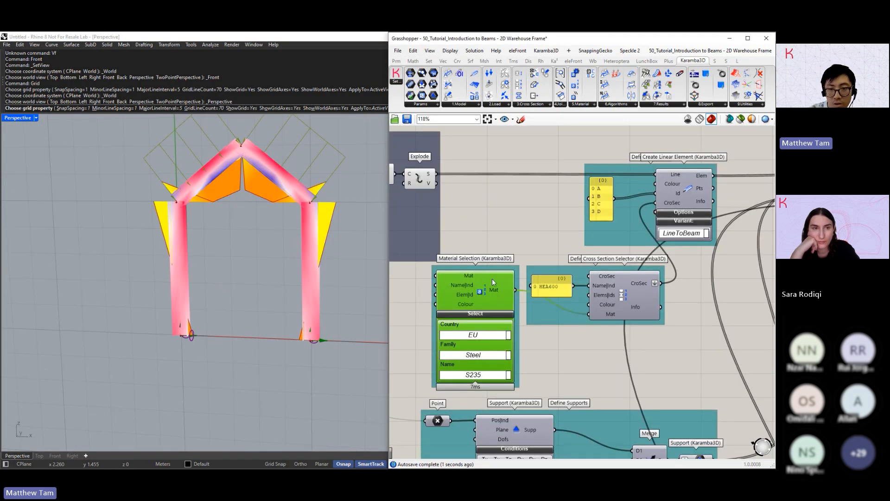
Look through the Material Selection component's country, family and name options, keeping EU, Steel and S235.
left_click(490, 335)
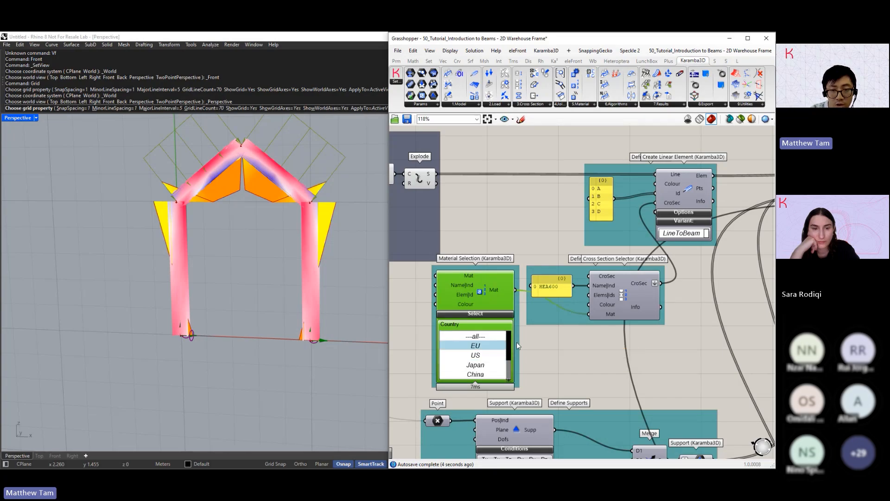
left_click(482, 362)
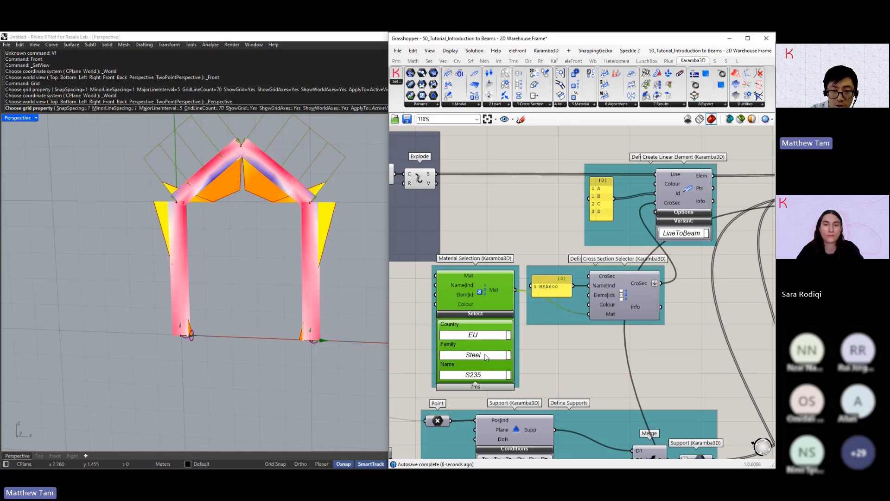
left_click(486, 357)
left_click(482, 375)
left_click(482, 375)
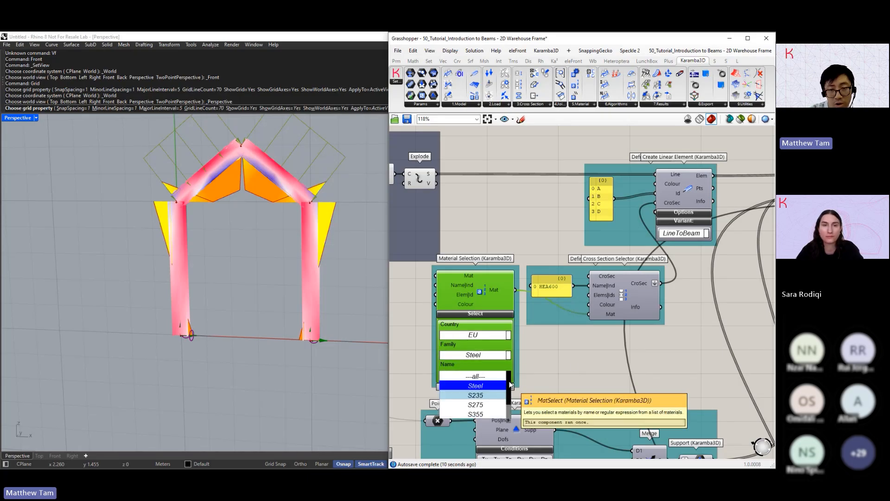
left_click(481, 398)
Select both Point parameters in the Define Supports group and examine the Support components they feed.
scroll(523, 298, "down", 3)
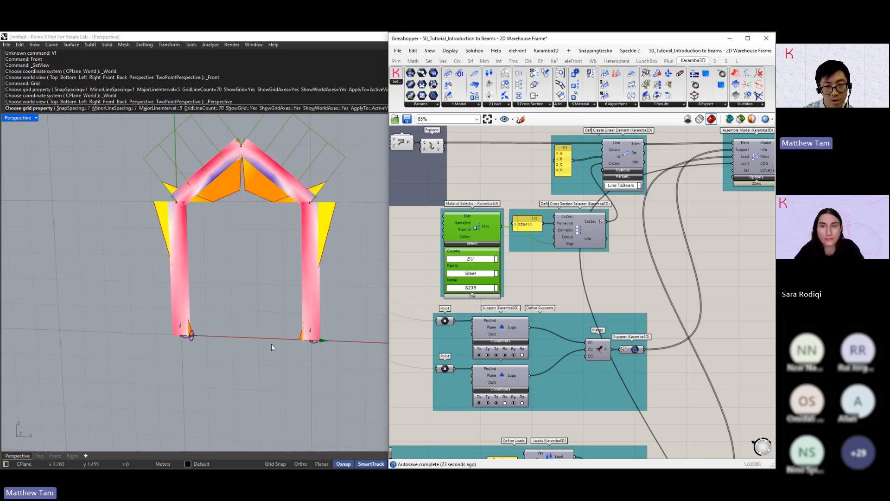
left_click_drag(421, 302, 472, 414)
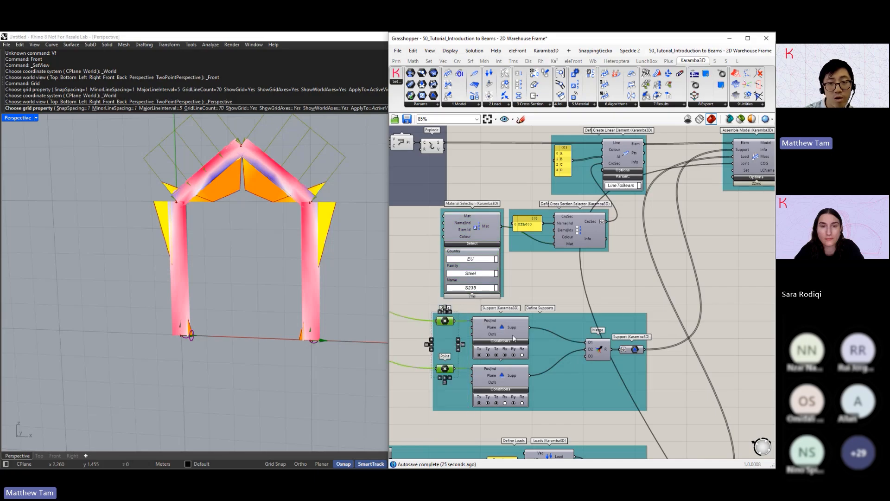
scroll(458, 367, "up", 3)
right_click_drag(458, 368, 485, 334)
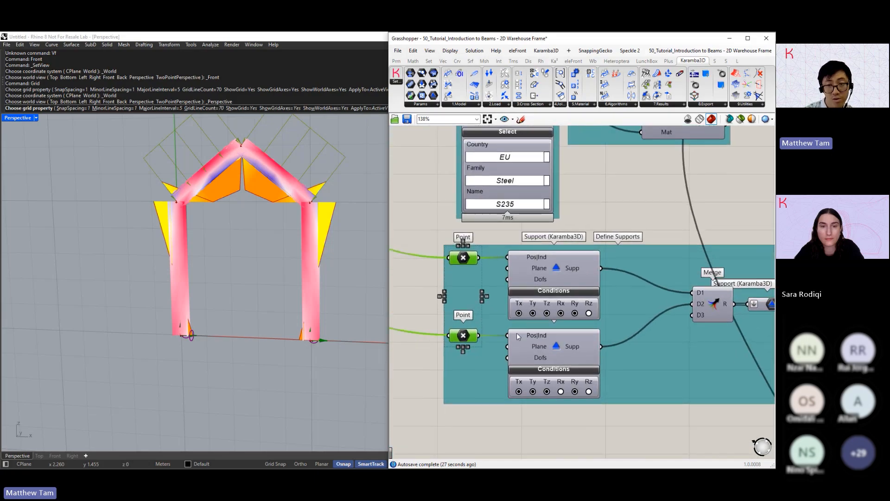
Turn off the preview of the Beam View component to inspect the support symbols at the column bases.
left_click(439, 274)
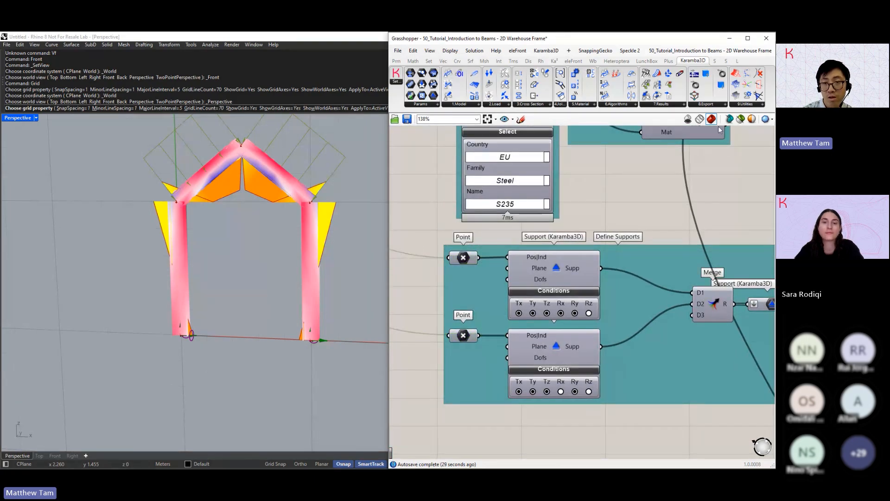
scroll(200, 330, "up", 5)
scroll(204, 330, "down", 5)
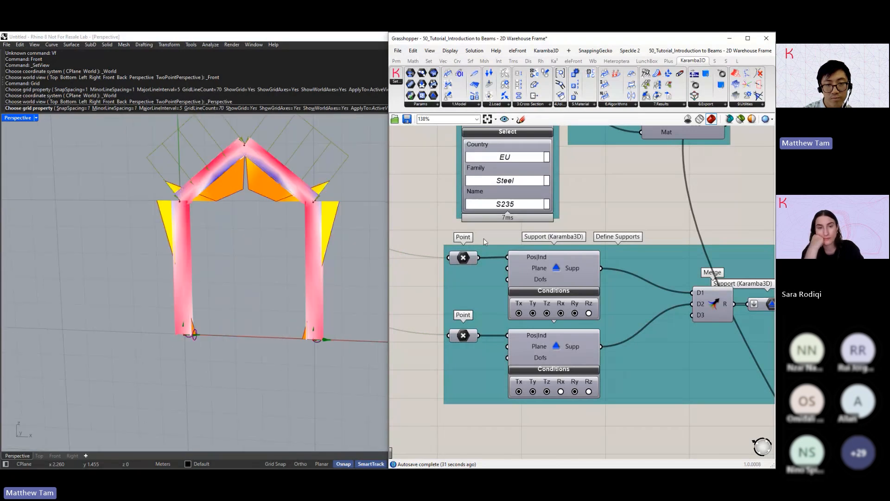
scroll(287, 355, "up", 5)
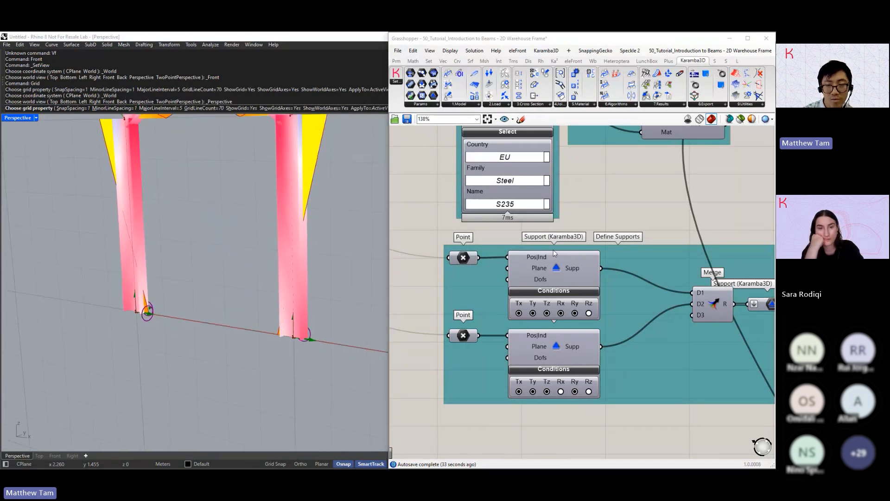
scroll(516, 277, "down", 3)
scroll(672, 202, "down", 5)
scroll(672, 201, "up", 3)
left_click(672, 202)
middle_click(672, 202)
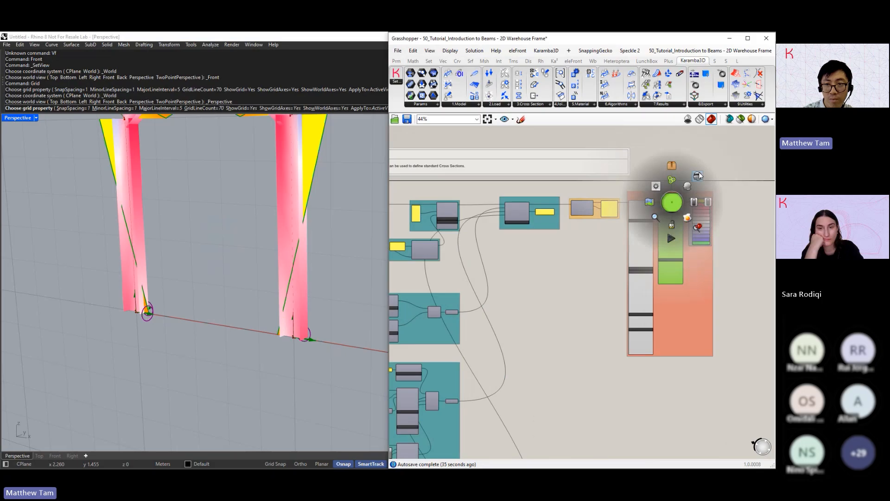
left_click(657, 219)
scroll(672, 206, "up", 5)
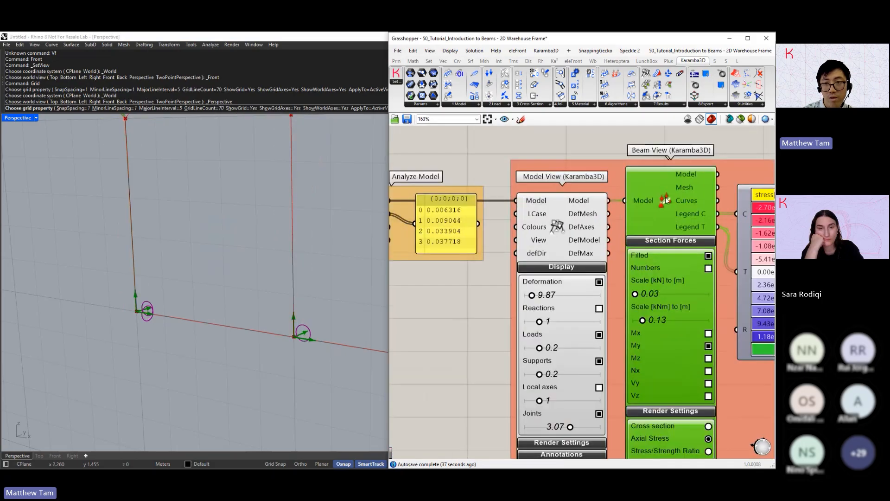
middle_click(665, 198)
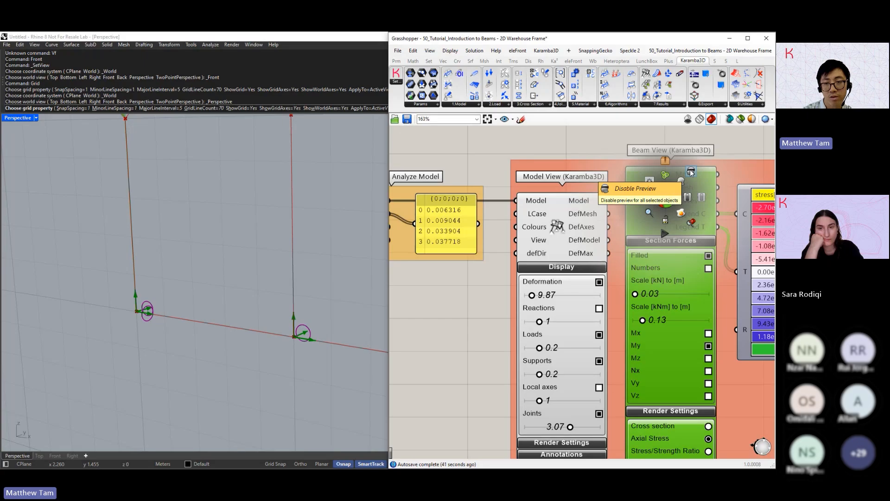
left_click(691, 173)
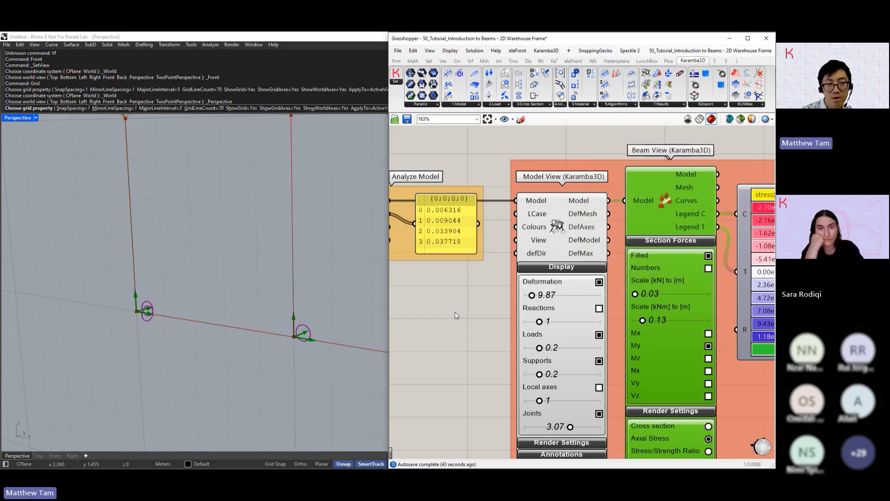
Select the upper Support component in the Define Supports group and toggle its Tz and Ty conditions off and back on.
scroll(575, 315, "down", 3)
scroll(668, 283, "down", 2)
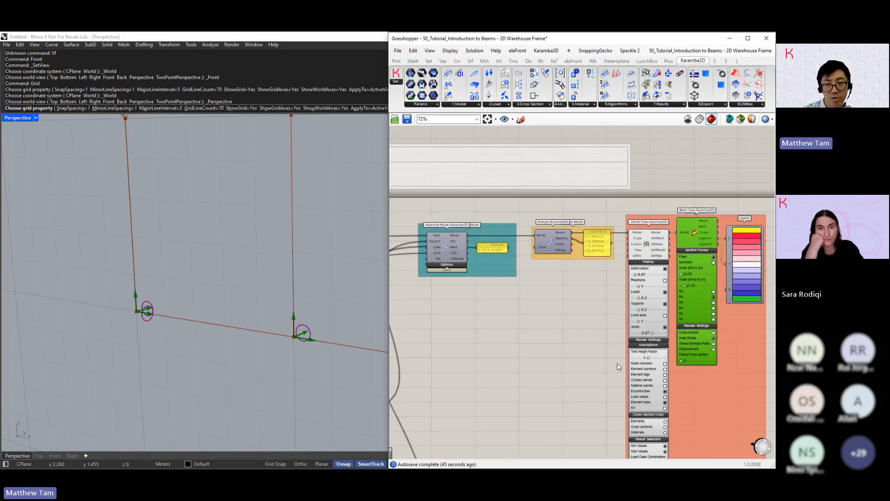
right_click_drag(541, 358, 633, 310)
right_click_drag(566, 342, 740, 273)
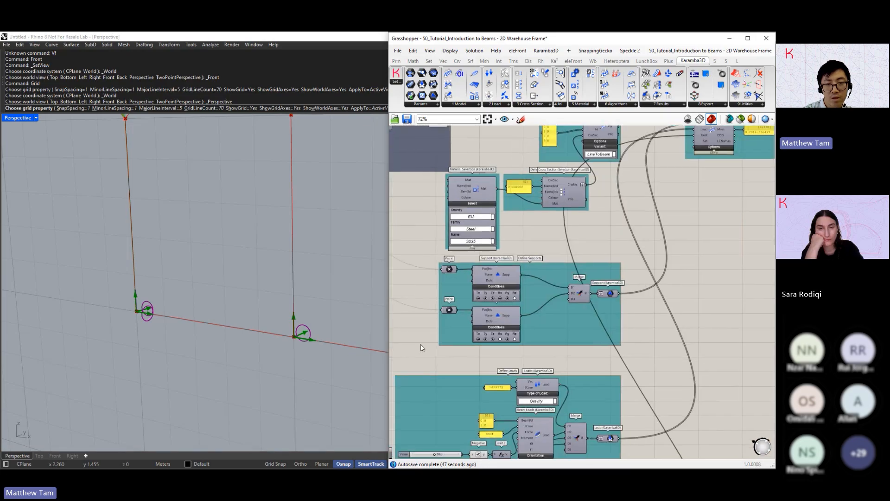
scroll(469, 302, "up", 2)
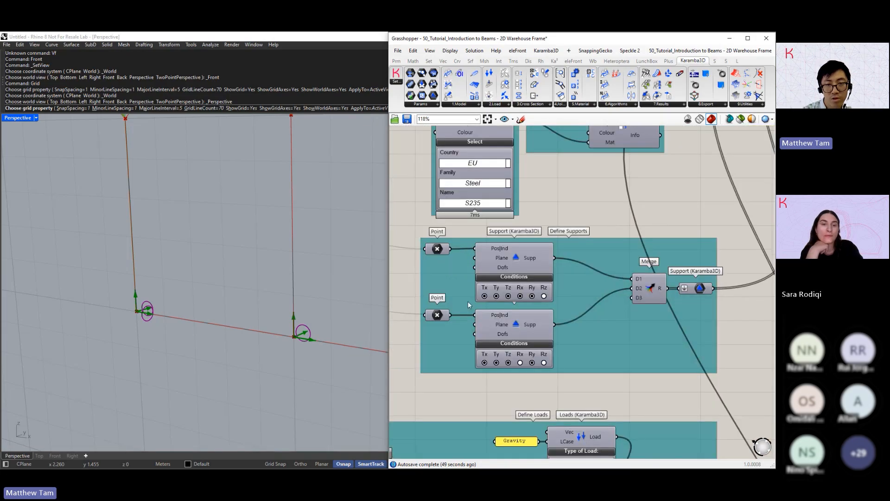
scroll(468, 301, "up", 2)
left_click(529, 266)
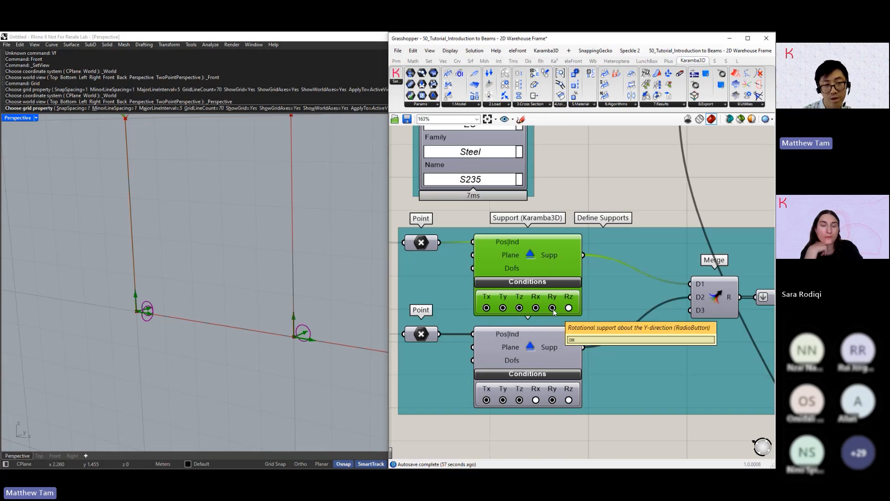
left_click(519, 308)
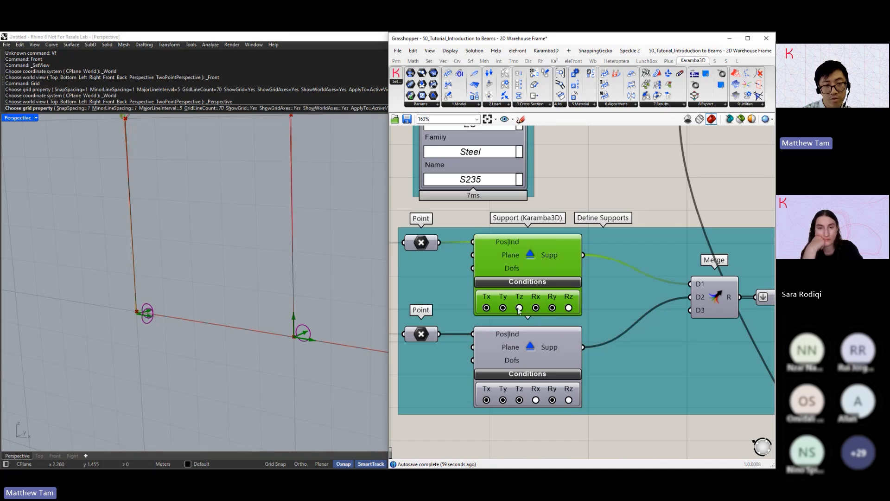
left_click(519, 309)
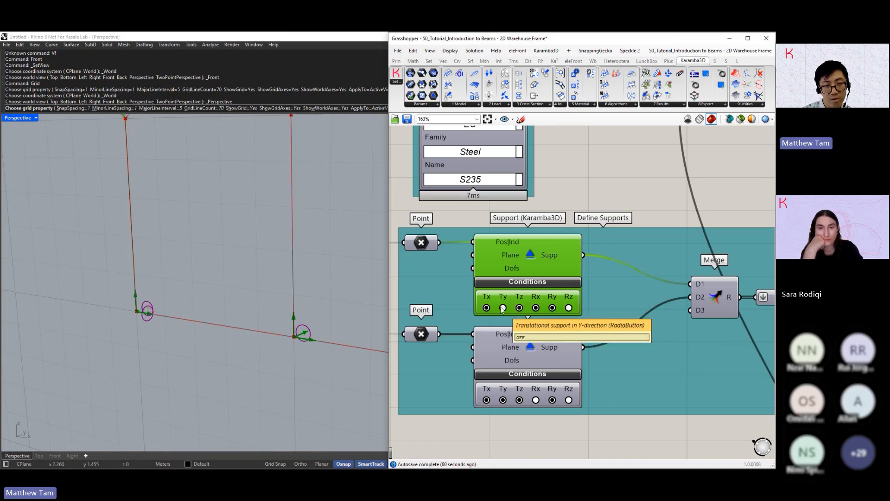
left_click(503, 309)
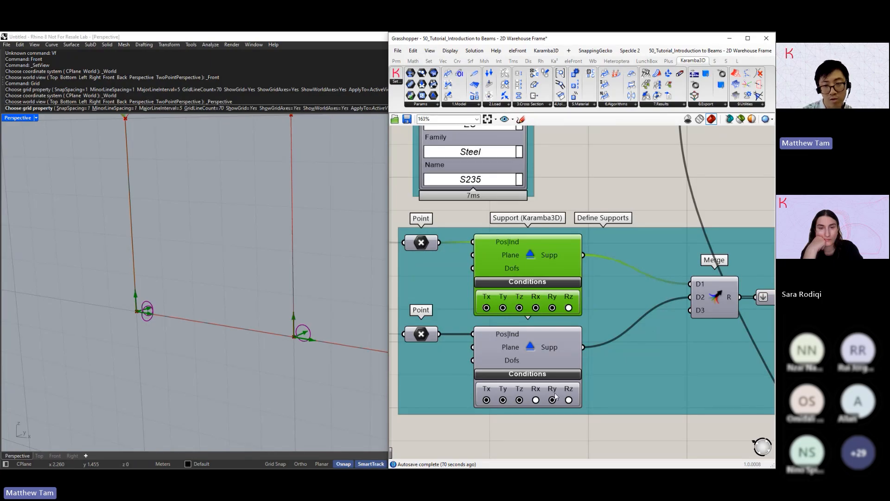
Fix the Rx rotation on the lower Support component and turn the Beam View preview back on.
left_click(536, 401)
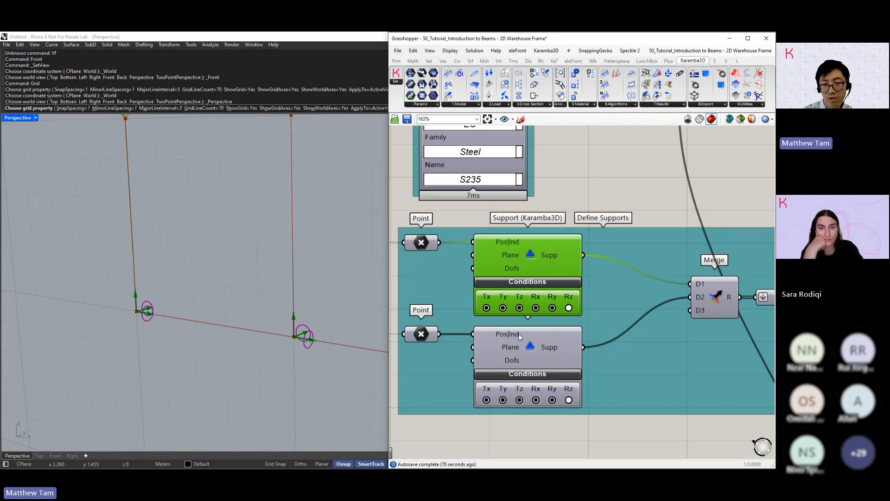
scroll(516, 334, "down", 3)
scroll(516, 334, "down", 3)
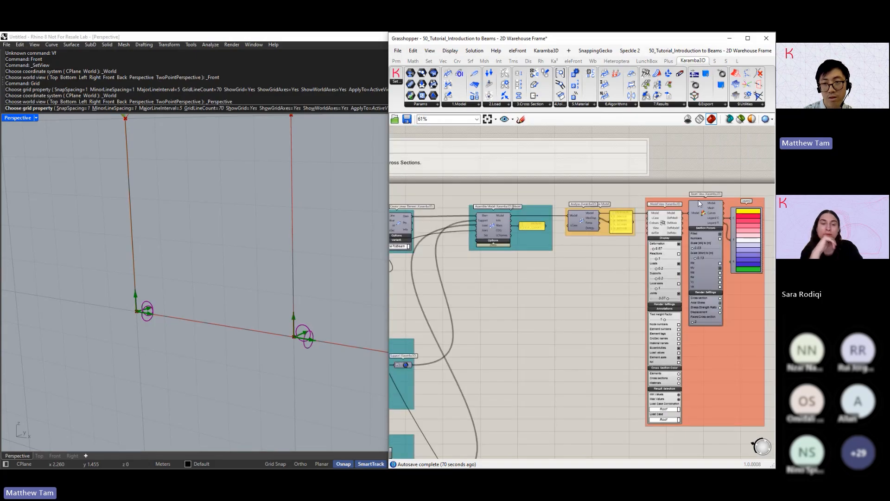
middle_click(695, 213)
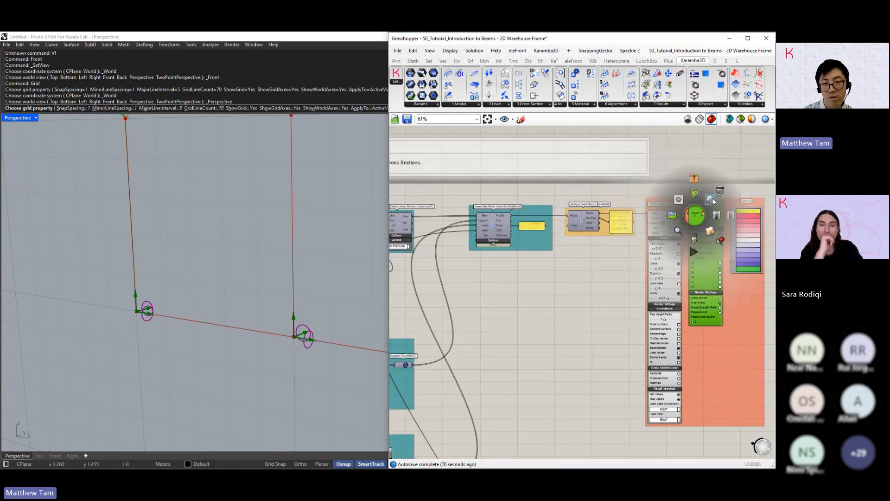
left_click(711, 199)
Release the Ry rotation on the lower Support component, compare the frame's moment diagram, and fix Ry again.
right_click_drag(419, 364, 480, 371)
scroll(548, 337, "up", 3)
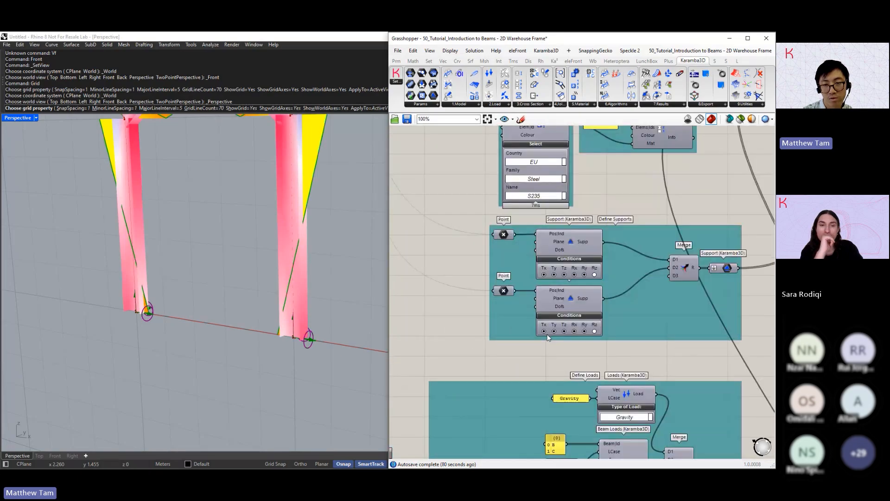
scroll(548, 337, "up", 3)
left_click(607, 329)
scroll(278, 360, "down", 4)
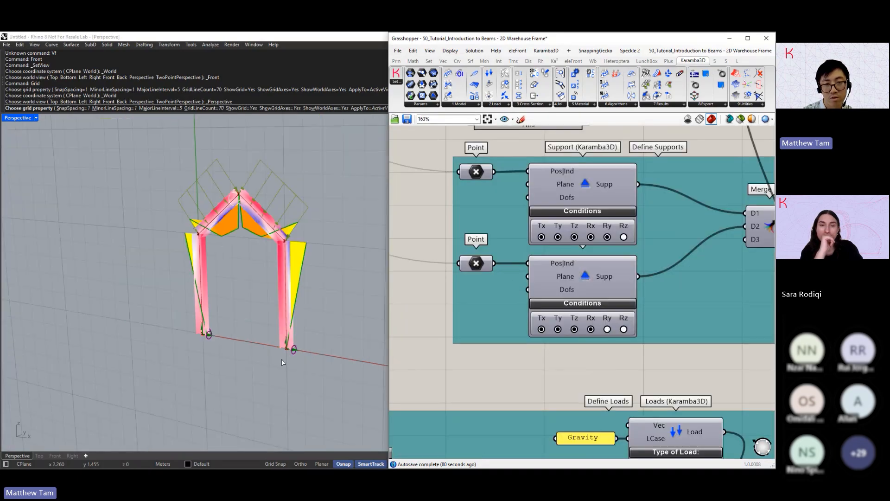
scroll(283, 333, "up", 2)
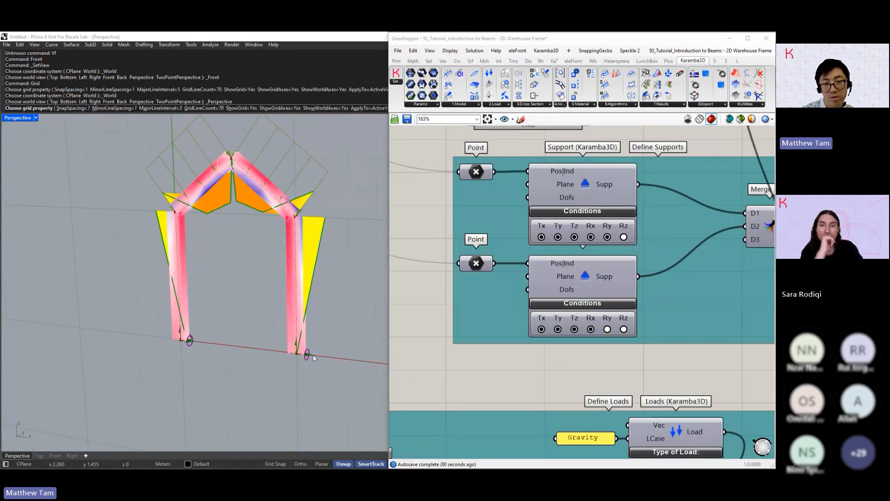
left_click(607, 329)
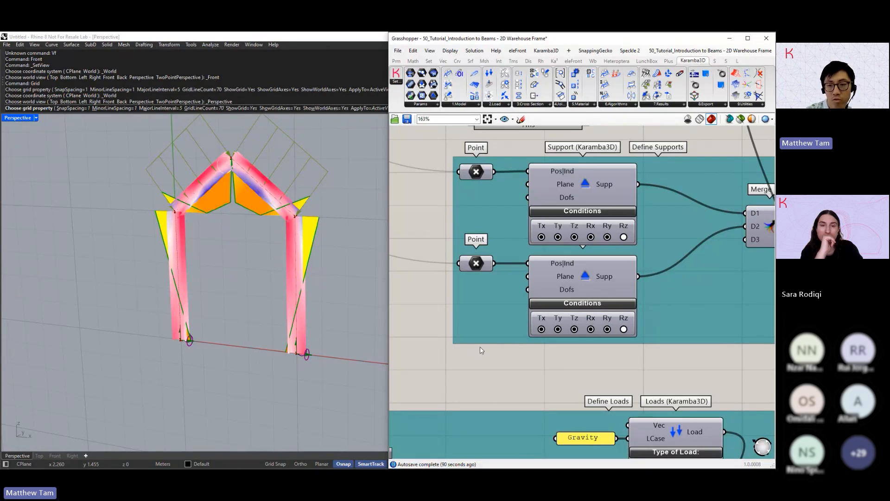
Examine the Define Loads group, including the gravity load and the roof beam load's B and C beam ids, Roof load case and force inputs.
right_click_drag(589, 375, 532, 142)
scroll(624, 251, "down", 2)
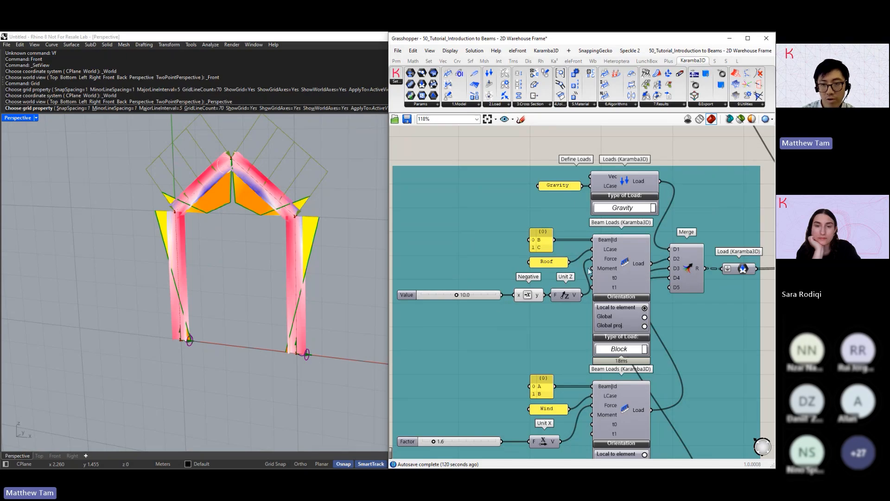
scroll(546, 339, "up", 1)
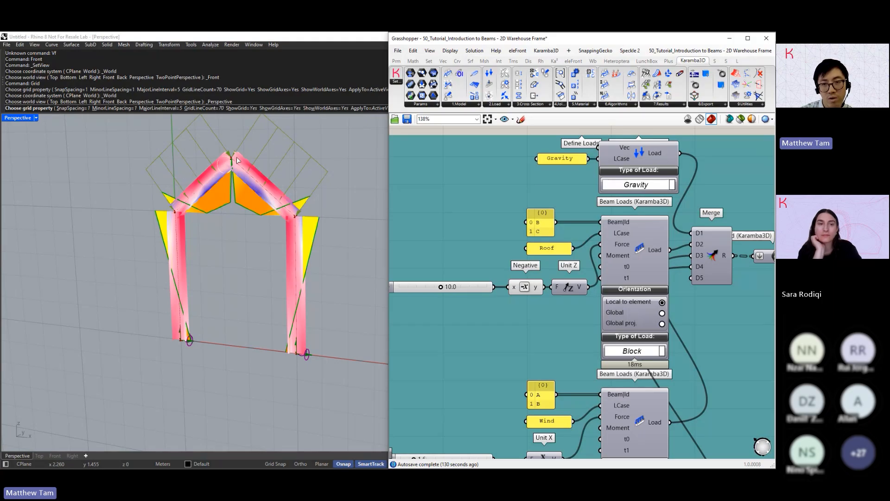
left_click(539, 230)
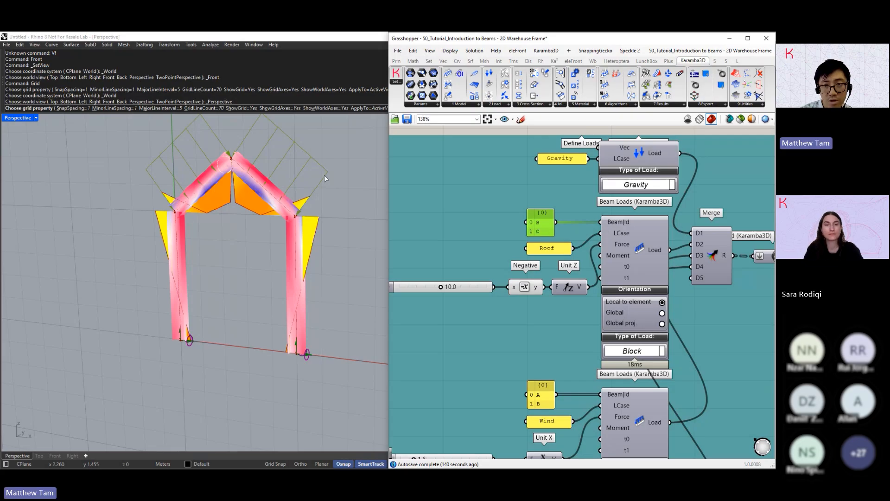
left_click(551, 250)
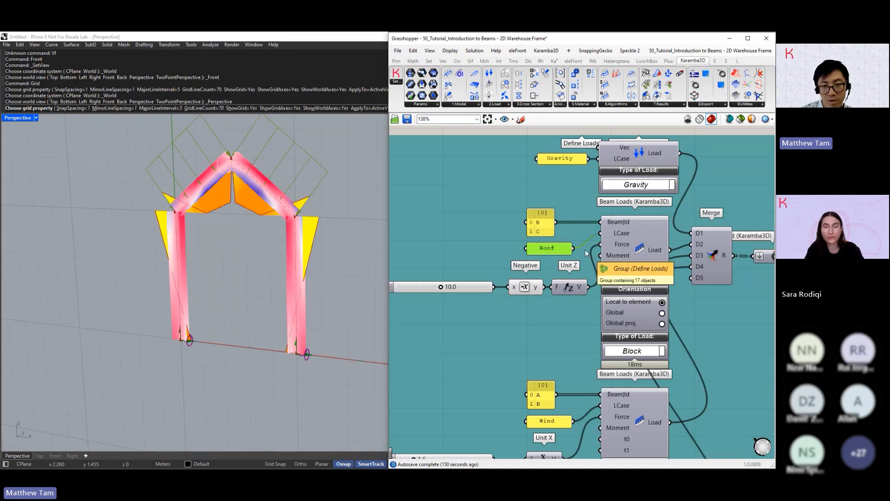
right_click_drag(476, 294, 485, 299)
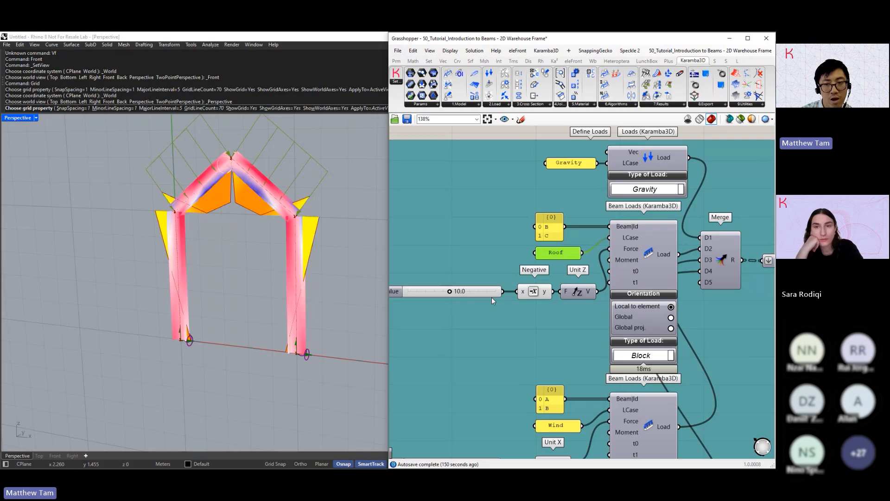
mouse_move(630, 249)
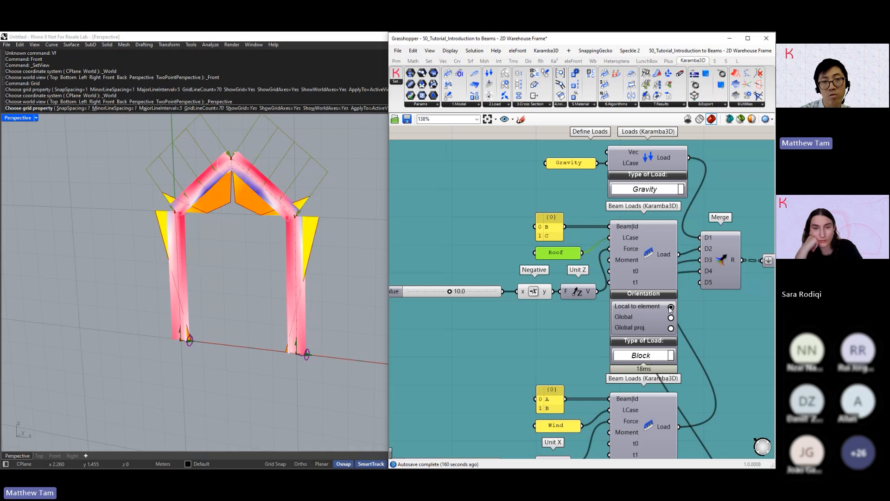
Compare the roof beam load's orientation as Global and Global proj. in the viewport, and return it to Local to element.
right_click_drag(140, 271, 157, 279)
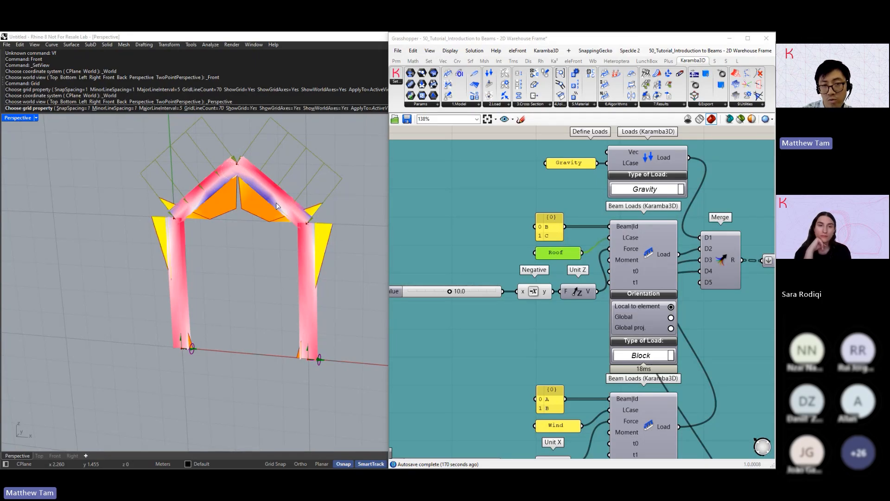
left_click(671, 318)
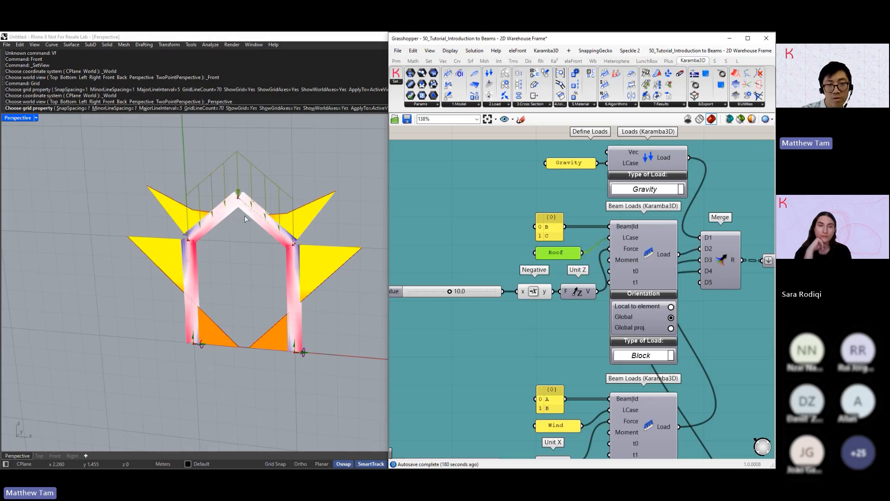
left_click(671, 327)
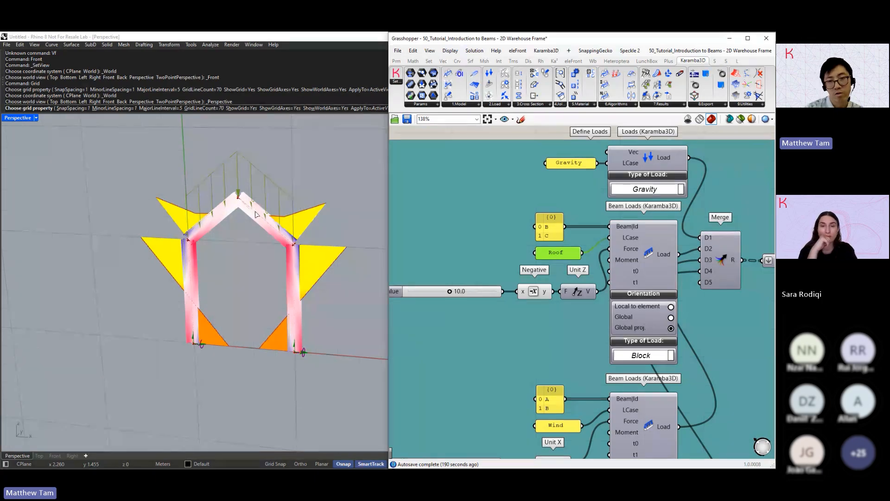
left_click(671, 306)
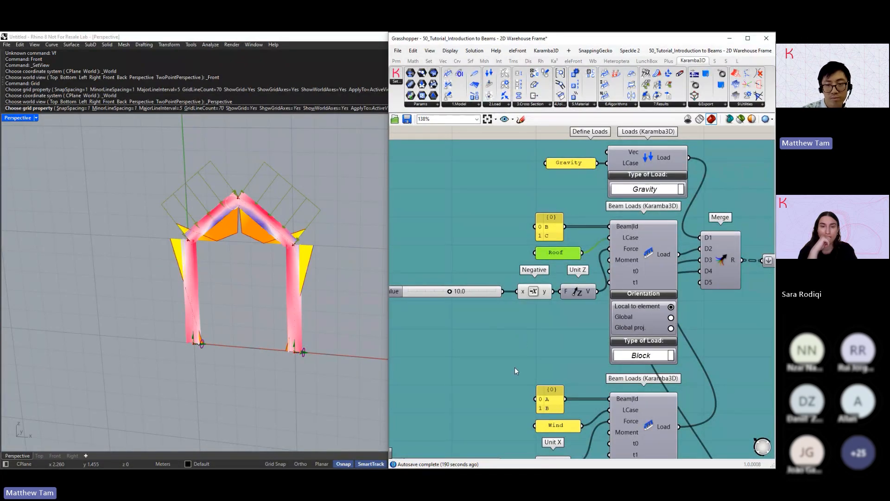
Review the wind beam load inputs and set the Model View's load case combination result to Wind.
right_click_drag(515, 369, 567, 237)
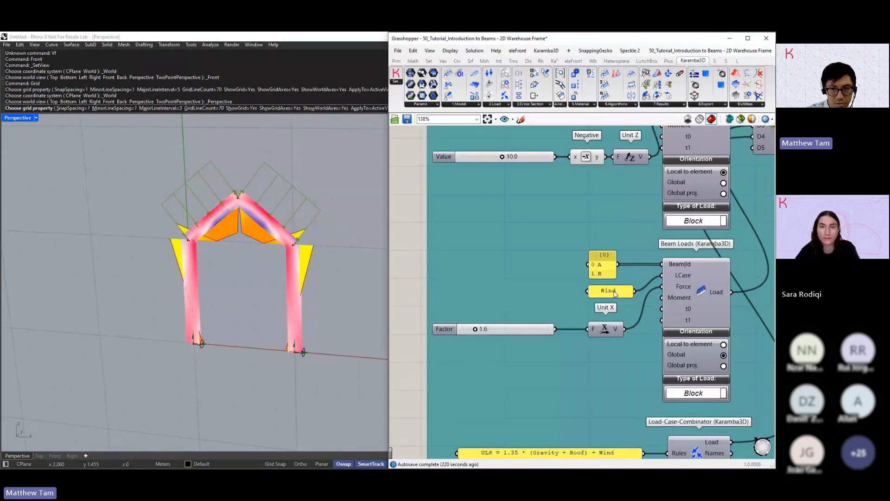
scroll(615, 292, "down", 4)
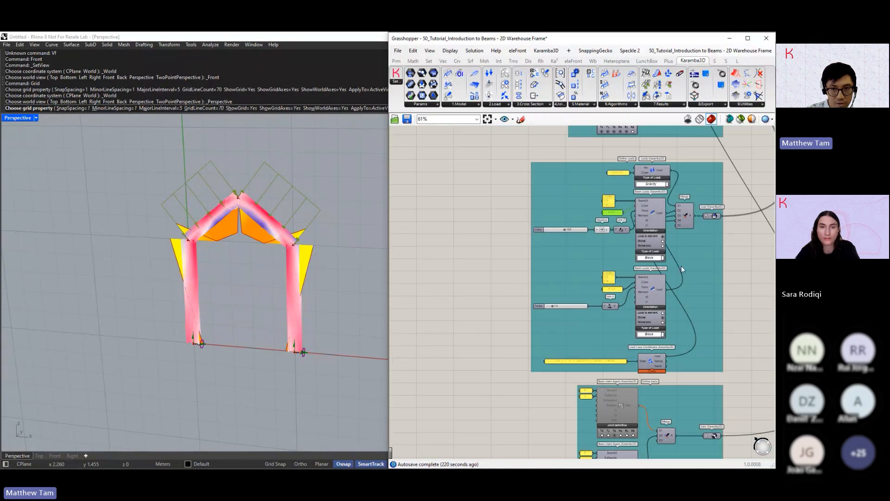
right_click_drag(697, 267, 578, 283)
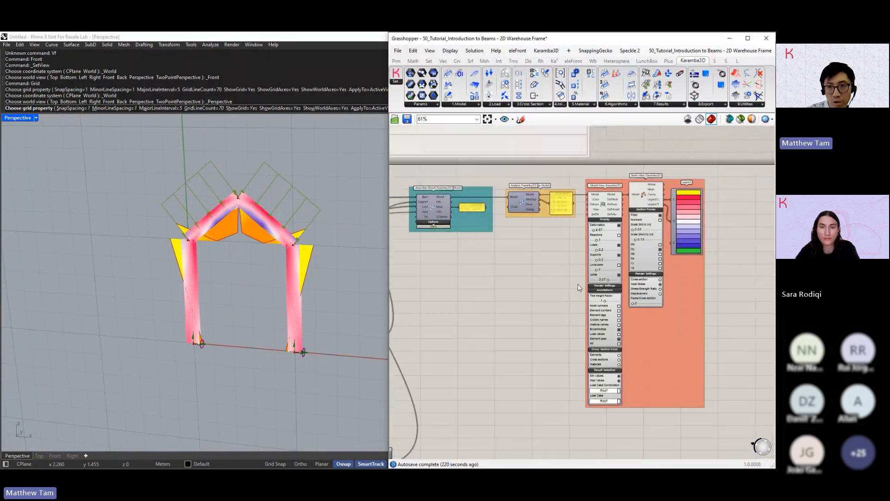
scroll(578, 284, "up", 3)
left_click(579, 378)
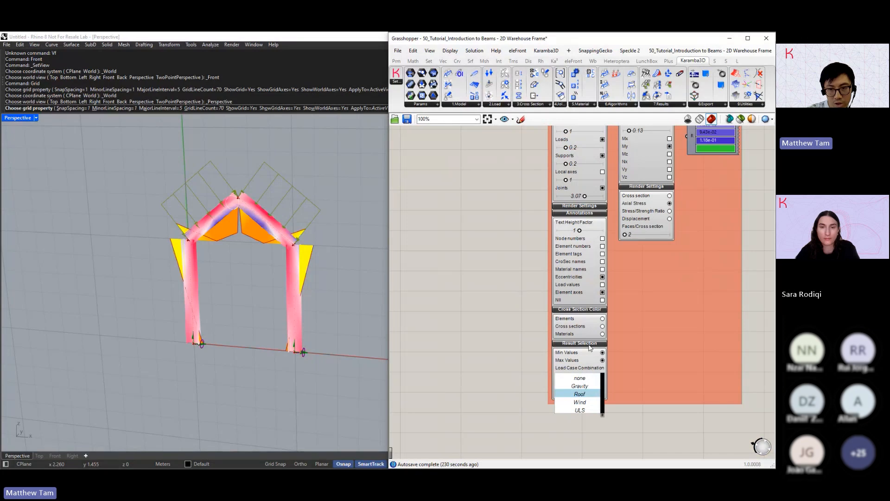
left_click(585, 402)
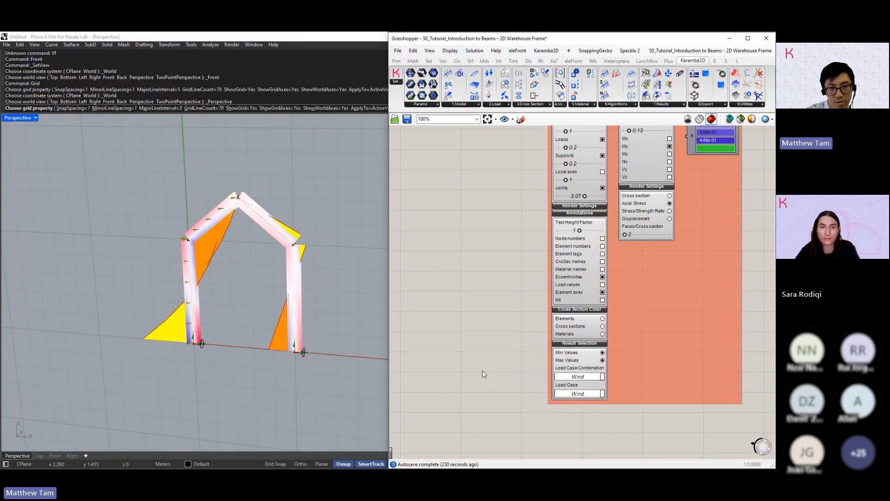
Turn off the Beam View component's preview and enable the Load values annotation in Model View.
right_click_drag(636, 210, 609, 304)
left_click(622, 153)
scroll(622, 153, "up", 1)
middle_click(622, 151)
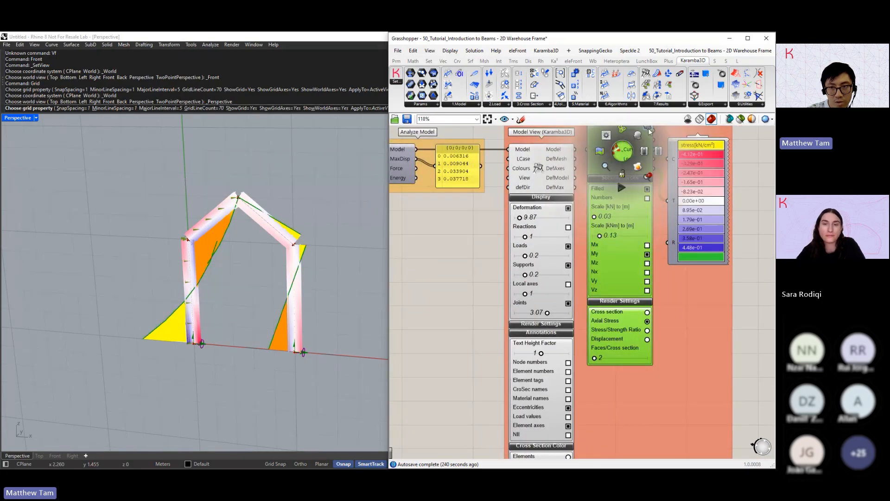
left_click(650, 131)
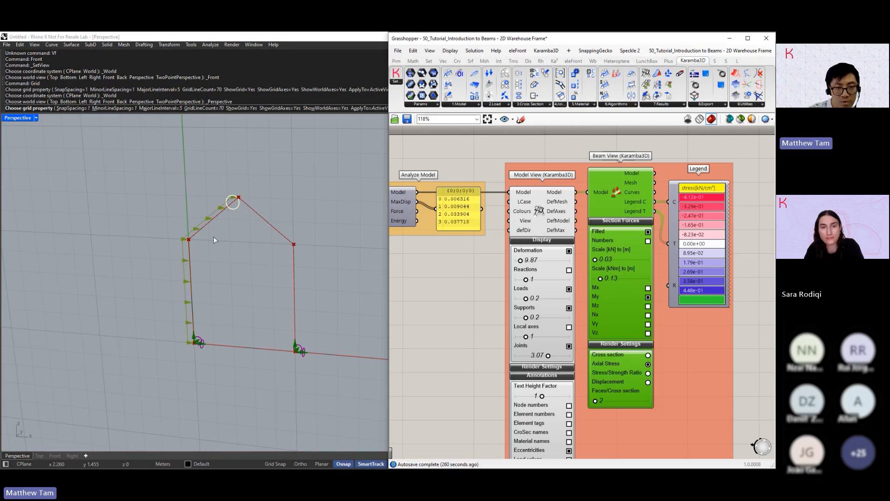
right_click_drag(461, 400, 469, 316)
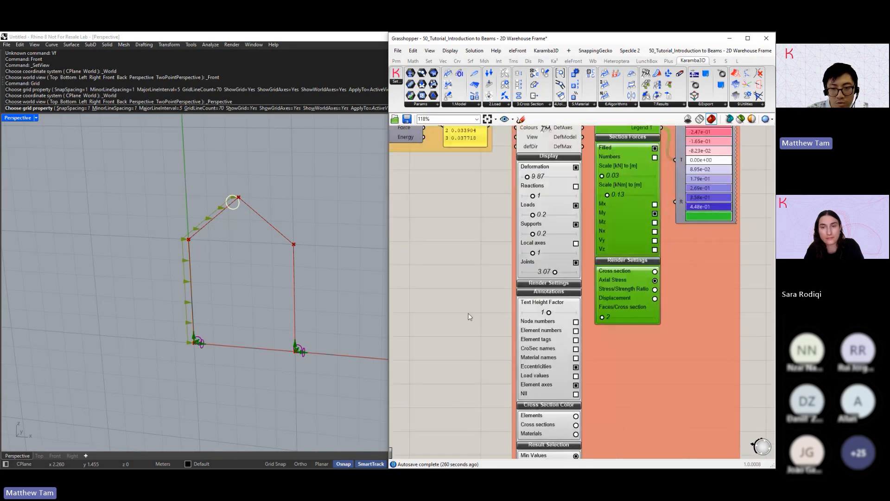
left_click(576, 376)
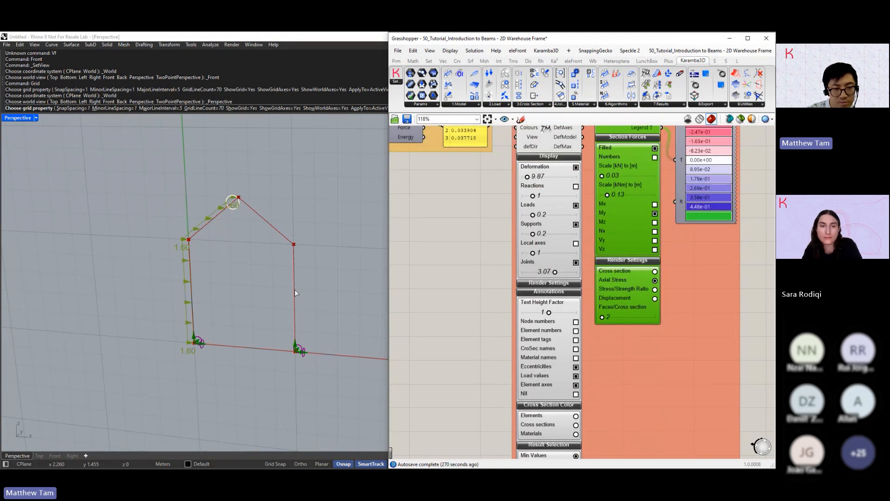
Examine the wind beam load's ids, load case and force, and the Load-Case-Combinator's ULS rule and outputs.
right_click_drag(500, 285, 622, 266)
scroll(621, 266, "down", 5)
right_click_drag(531, 334, 695, 242)
scroll(526, 384, "up", 5)
scroll(530, 380, "up", 2)
right_click_drag(530, 380, 536, 363)
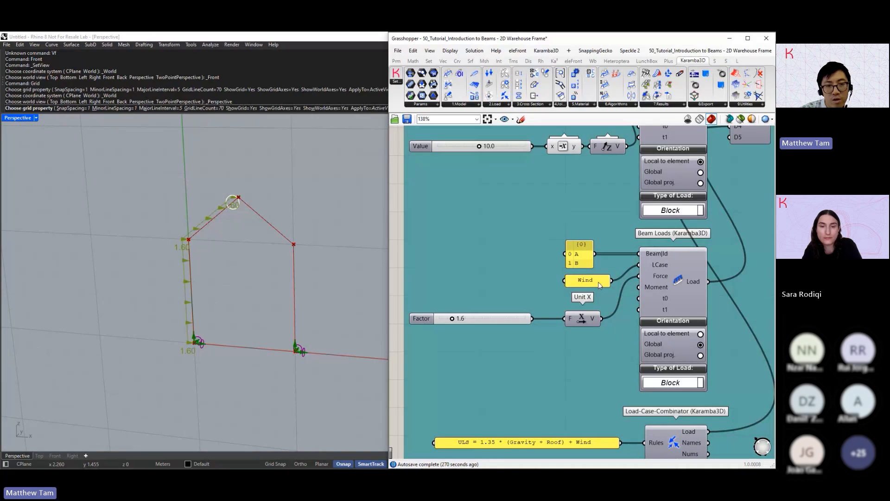
right_click_drag(569, 383, 561, 264)
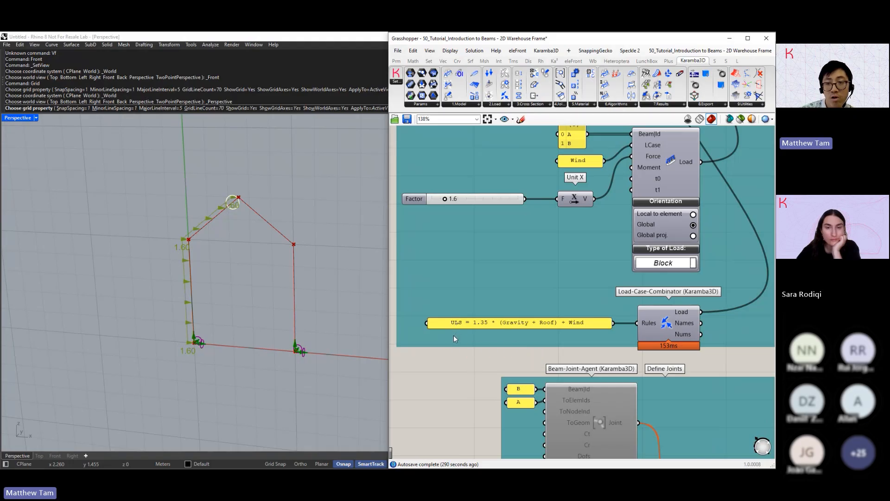
scroll(458, 338, "up", 2)
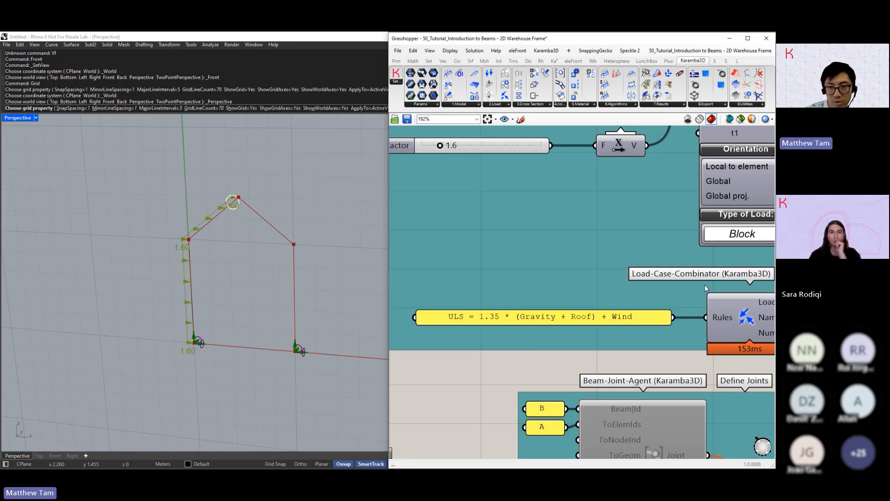
right_click_drag(710, 287, 553, 292)
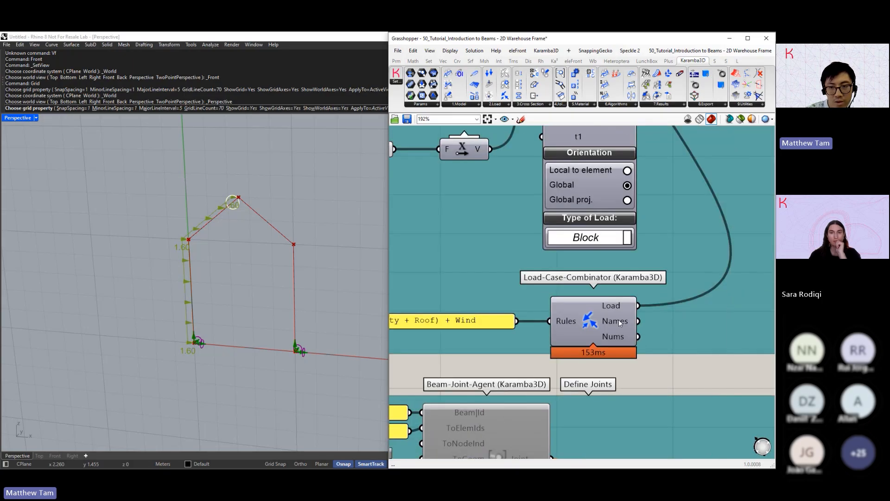
mouse_move(618, 322)
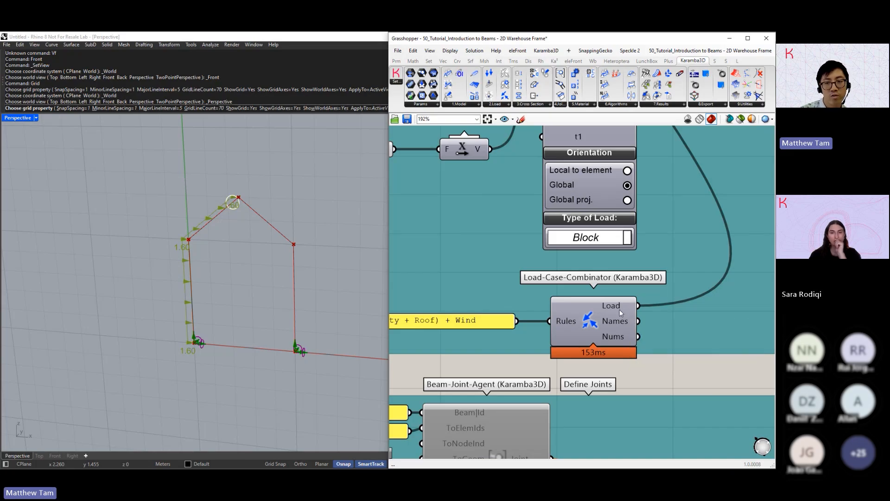
Set the Model View's load case combination to ULS and inspect the combined load values on the frame.
scroll(620, 309, "down", 7)
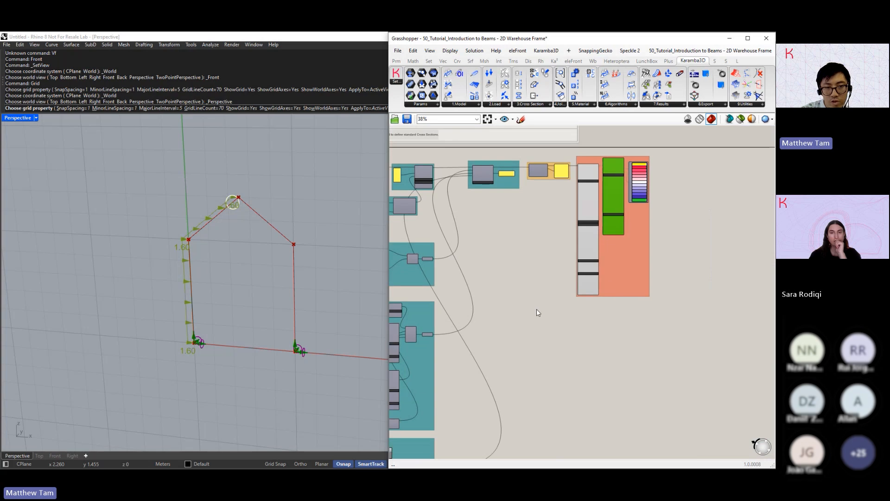
scroll(591, 303, "up", 5)
left_click(557, 320)
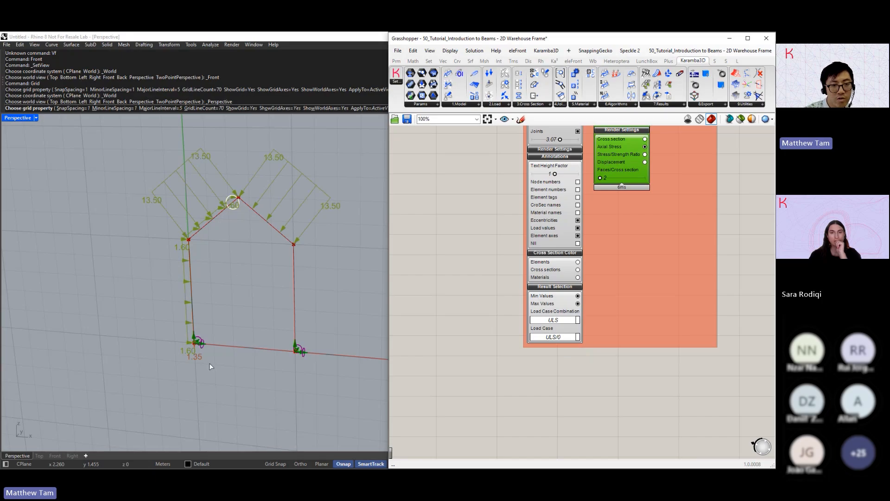
scroll(188, 360, "up", 3)
scroll(197, 336, "down", 2)
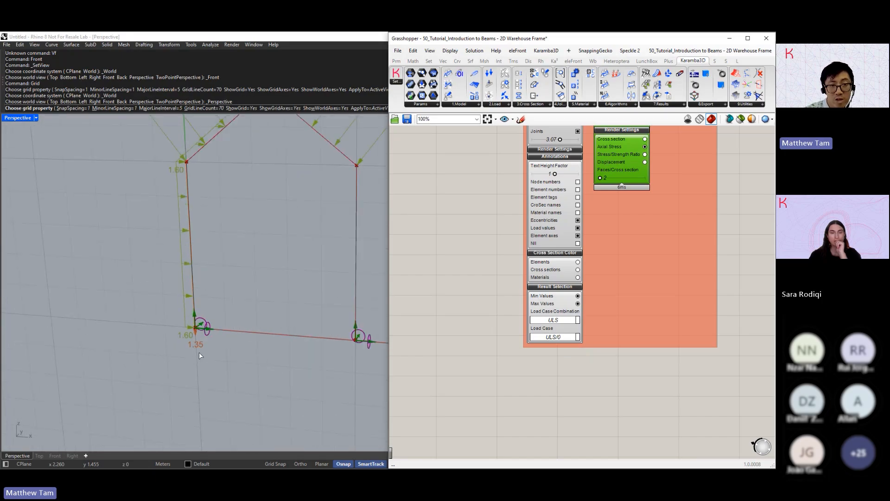
scroll(199, 353, "down", 1)
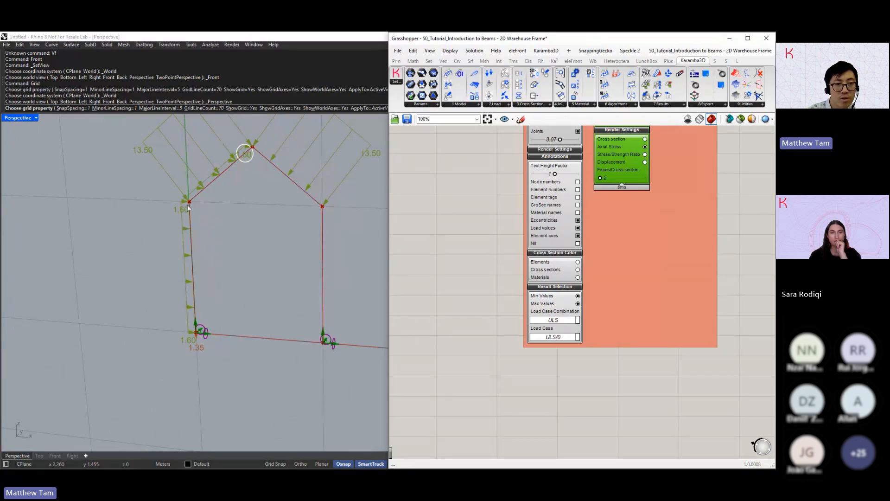
right_click_drag(130, 132, 148, 177, "shift")
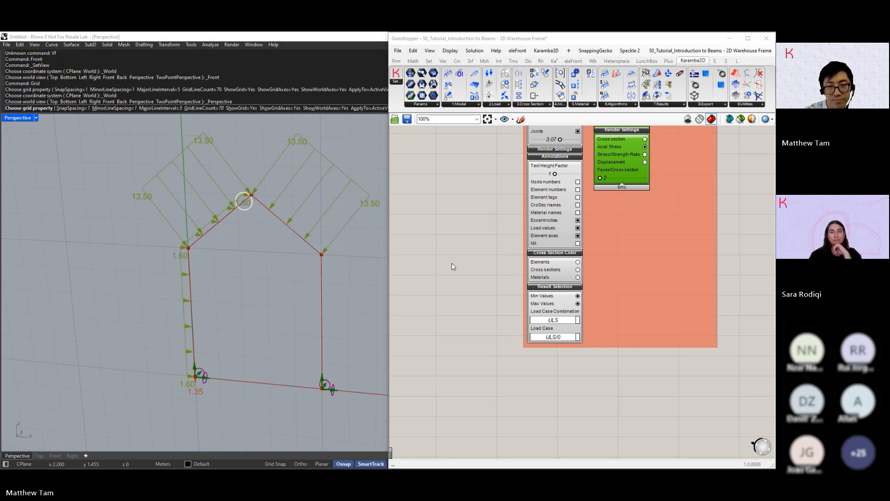
Review the Define Joints group and set the lower Beam-Joint-Agent's ToElemIds panel to A.
scroll(516, 258, "down", 5)
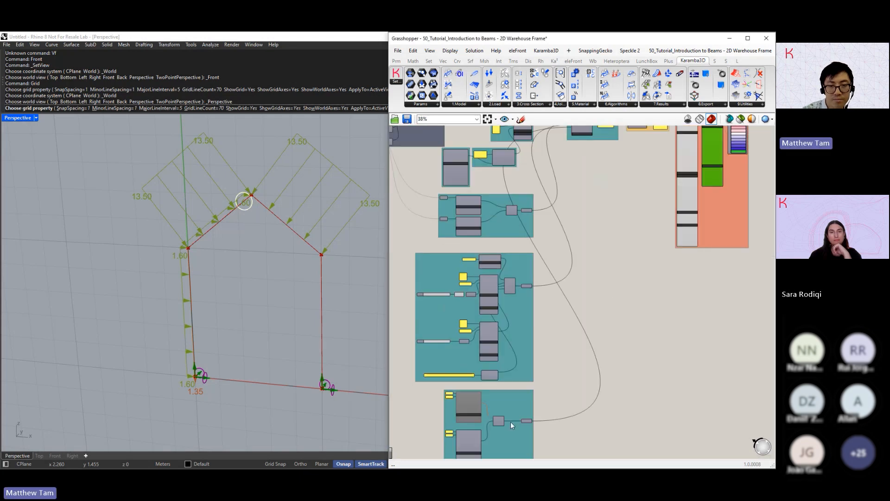
scroll(511, 422, "up", 7)
right_click_drag(600, 254, 555, 311)
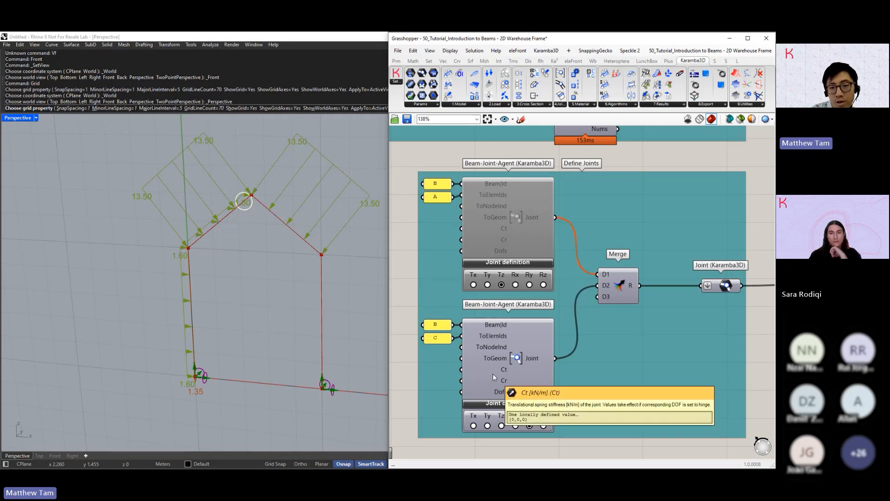
mouse_move(479, 336)
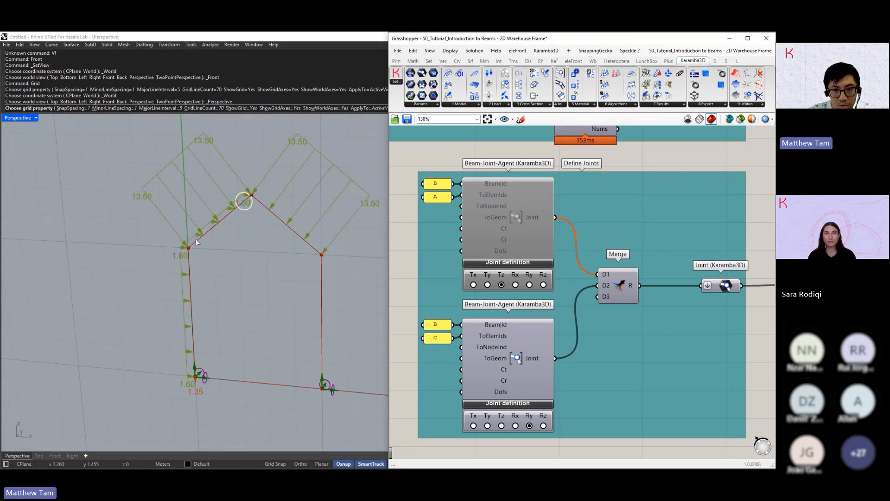
left_click(541, 363)
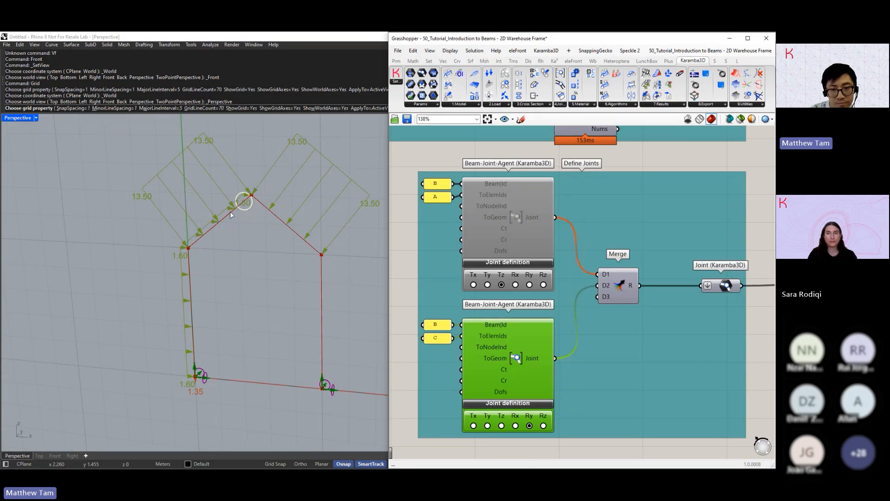
double_click(433, 341)
type("A")
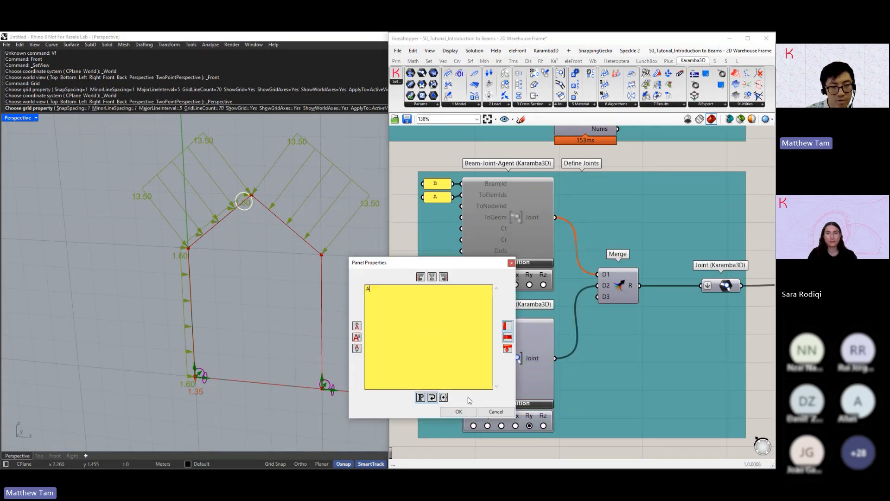
left_click(459, 411)
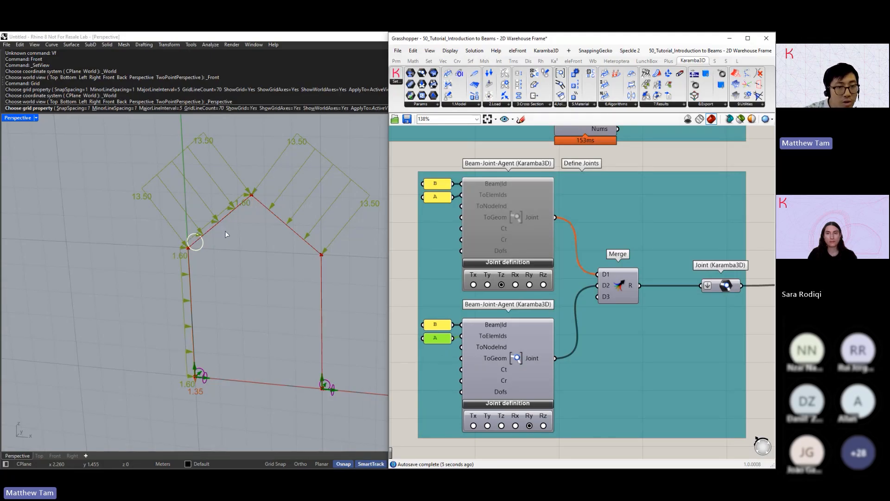
Set the lower Beam-Joint-Agent's ToElemIds panel to D.
double_click(441, 337)
type("C")
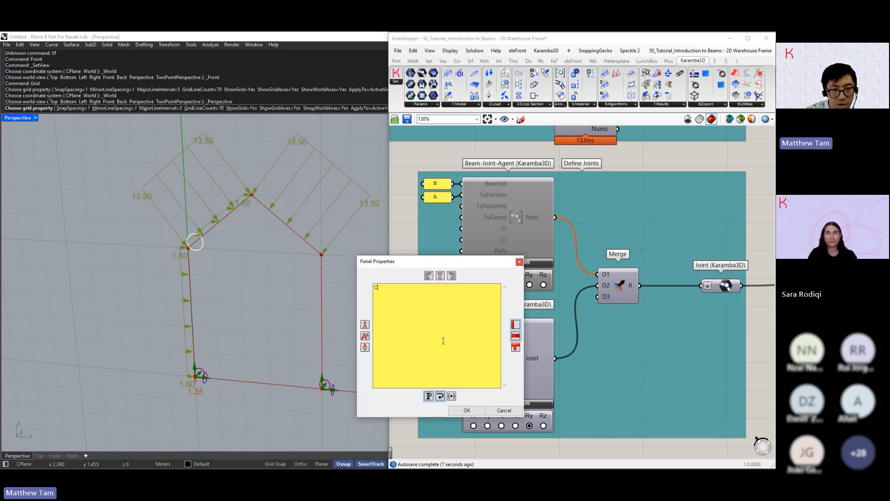
key("BackSpace")
type("A")
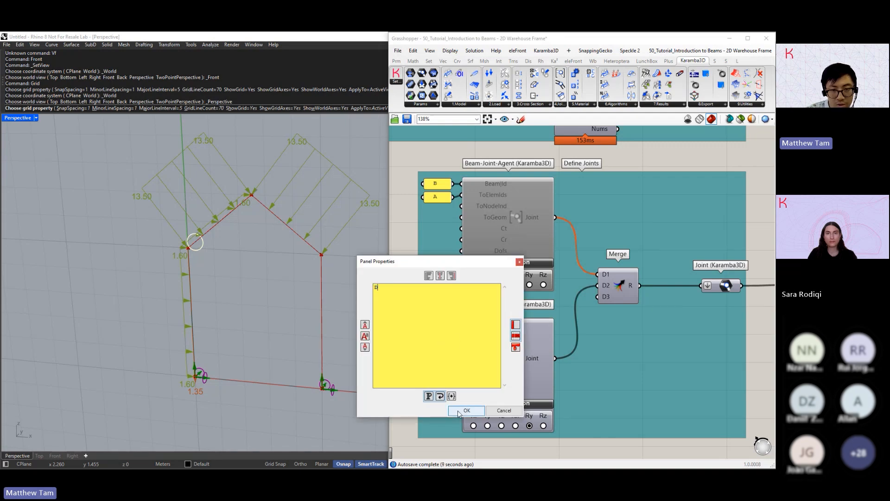
left_click(462, 410)
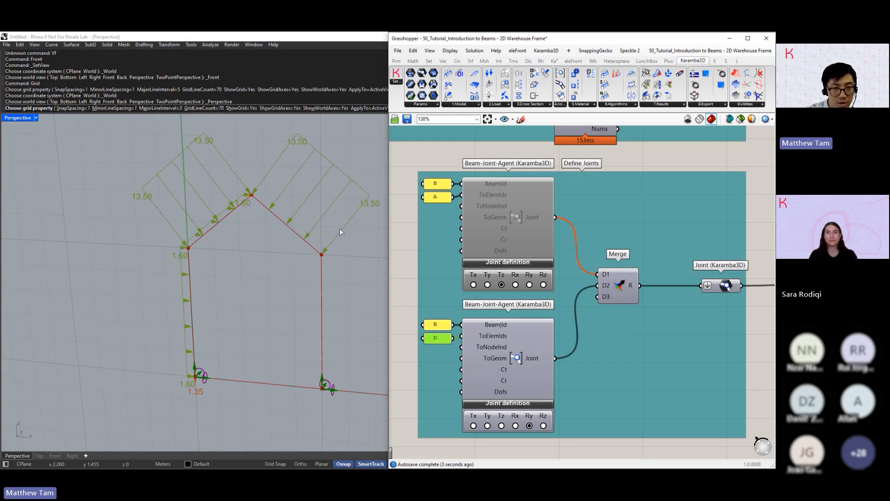
Enable the Element tags annotation in Model View to label the frame's beams.
scroll(444, 290, "down", 2)
scroll(660, 200, "down", 2)
scroll(607, 185, "up", 4)
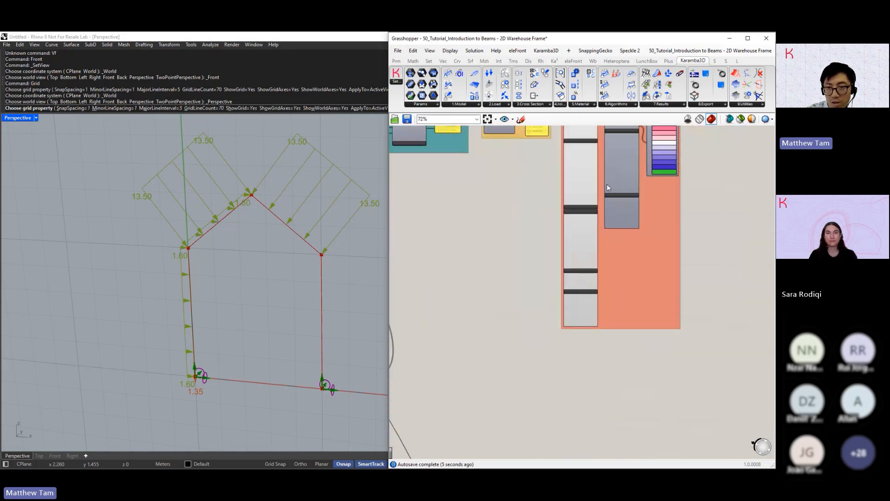
left_click(600, 230)
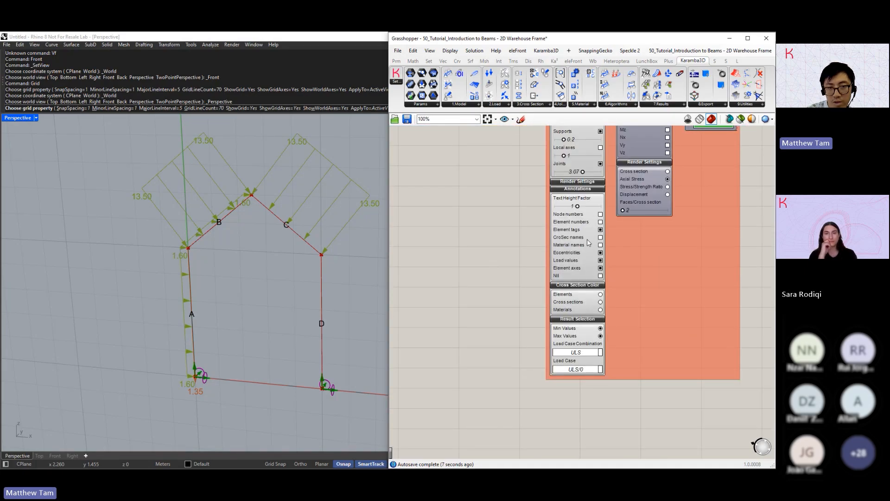
Restore the lower Beam-Joint-Agent's ToElemIds panel to C.
scroll(446, 343, "down", 4)
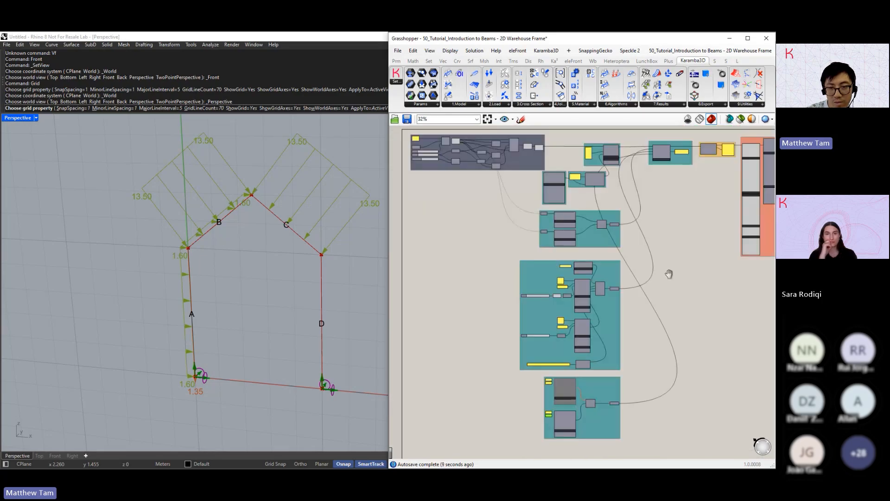
scroll(604, 370, "up", 5)
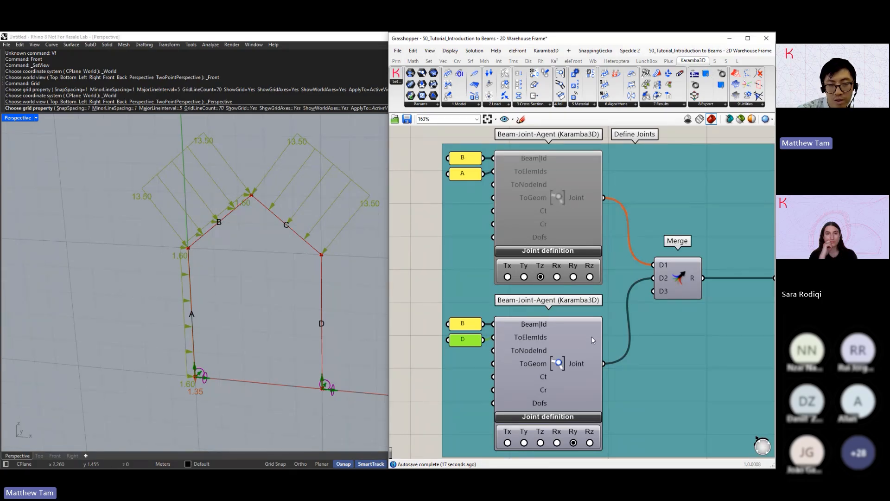
double_click(466, 341)
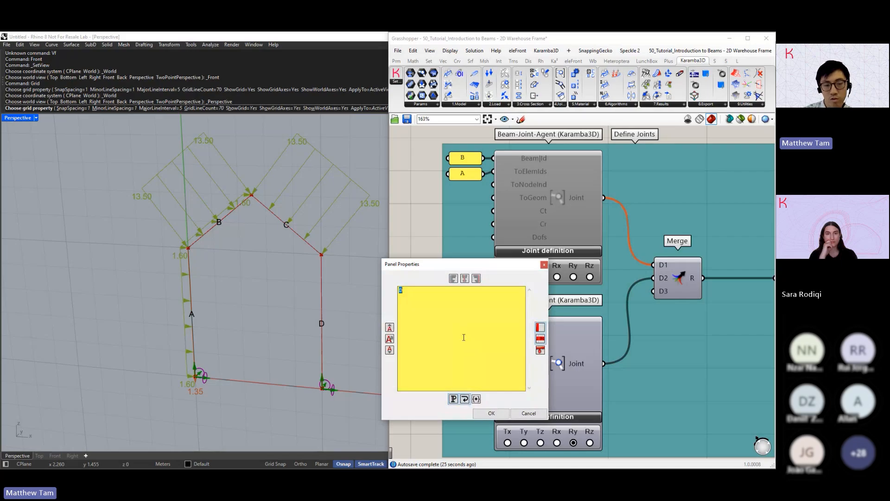
type("C")
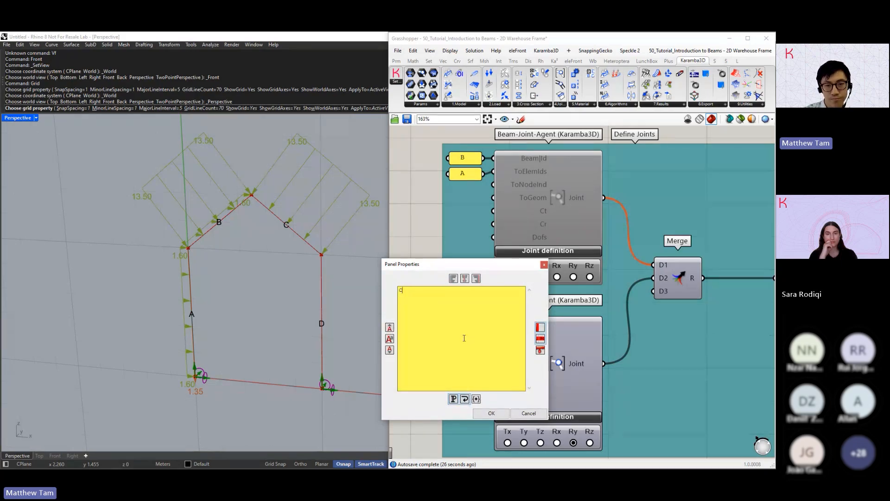
left_click(493, 416)
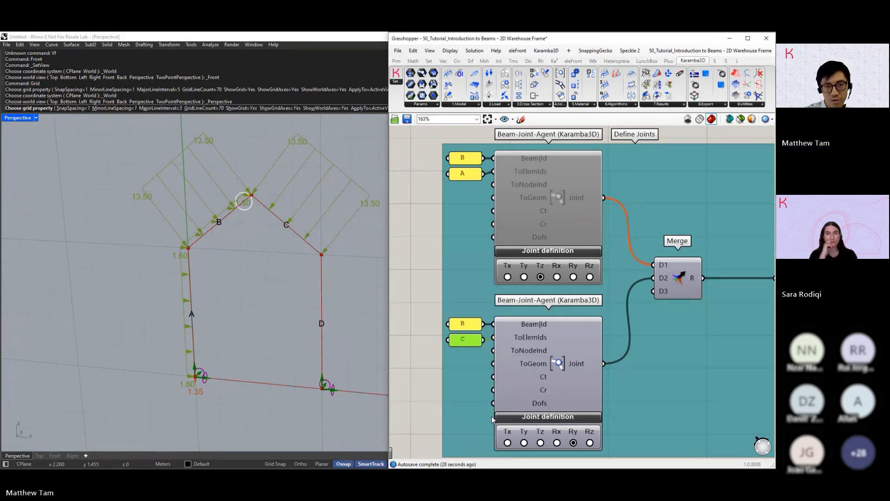
Activate Tz in the lower Beam-Joint-Agent's joint definition and inspect the joint symbol at the frame's ridge.
left_click(540, 443)
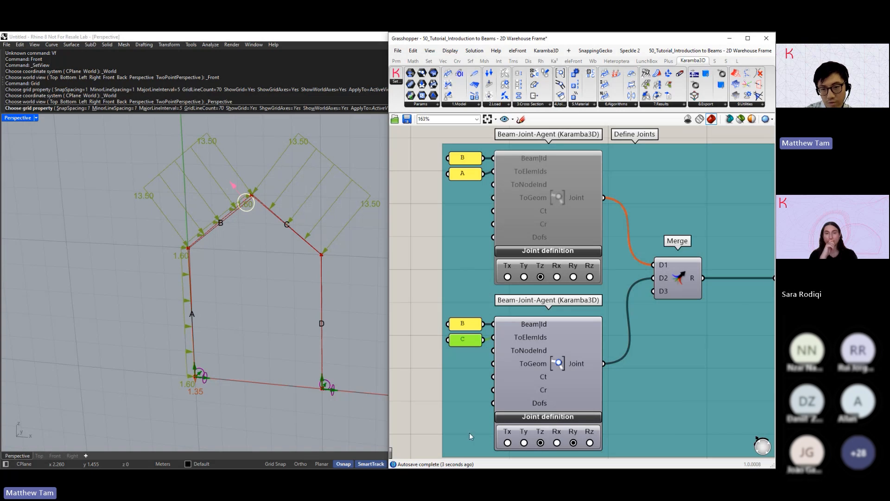
scroll(245, 199, "up", 5)
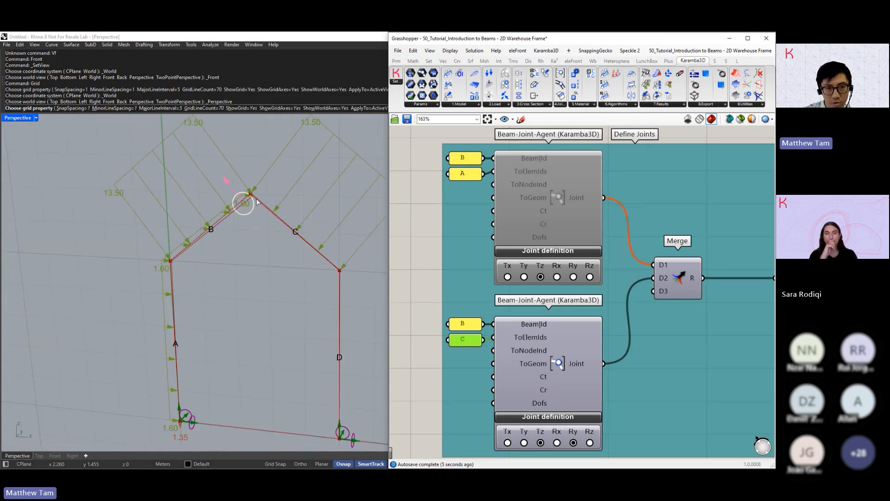
scroll(213, 209, "down", 6)
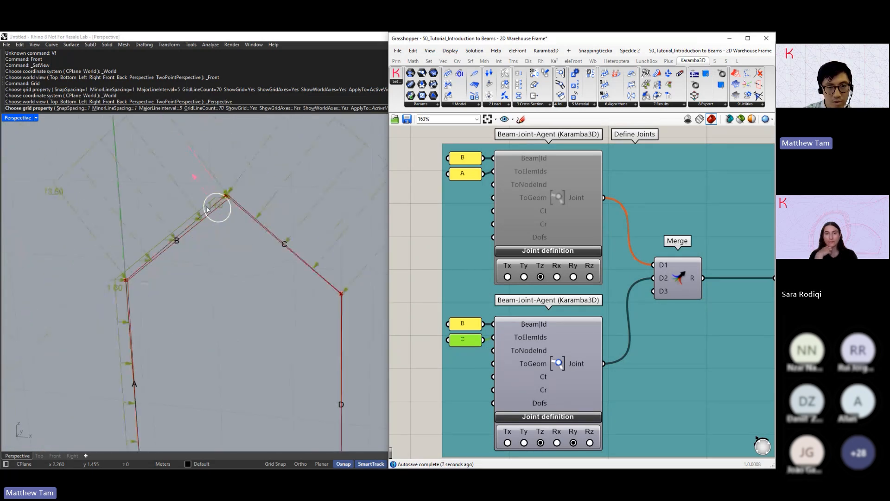
scroll(234, 217, "up", 6)
scroll(239, 216, "down", 3)
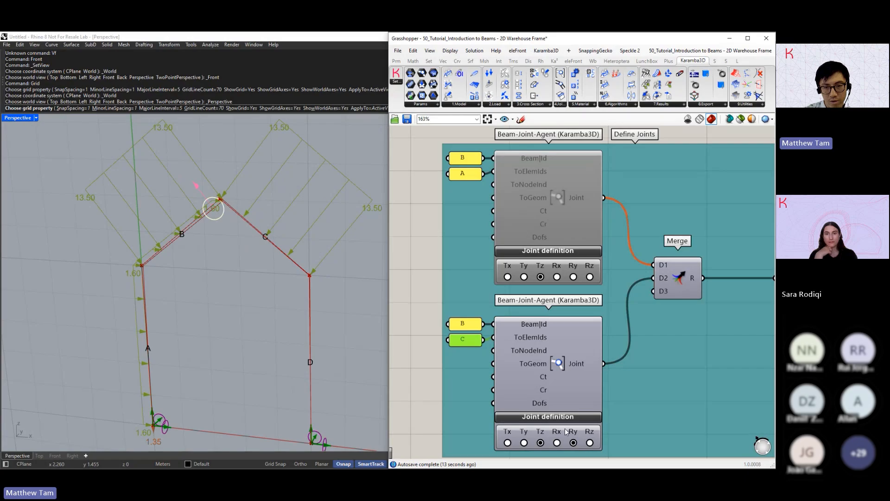
Turn on the Beam View preview to display the section forces and axial stress on the warehouse frame.
scroll(550, 372, "down", 5)
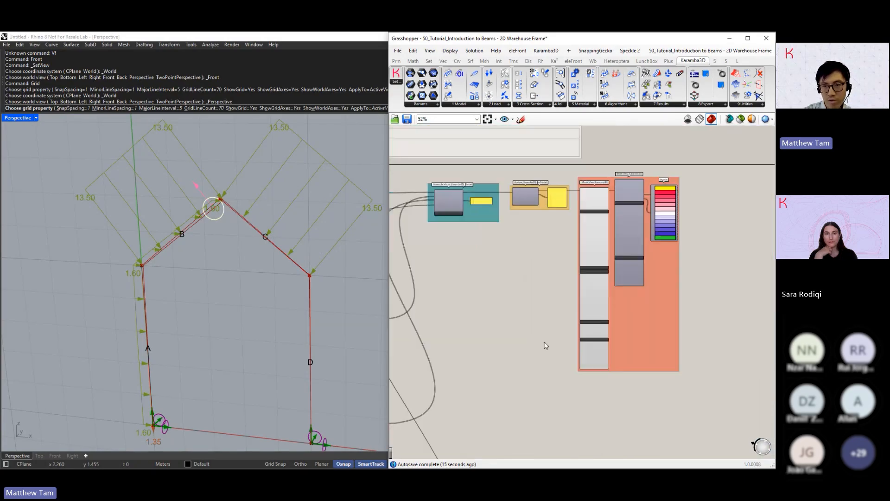
scroll(574, 197, "up", 3)
left_click(685, 174)
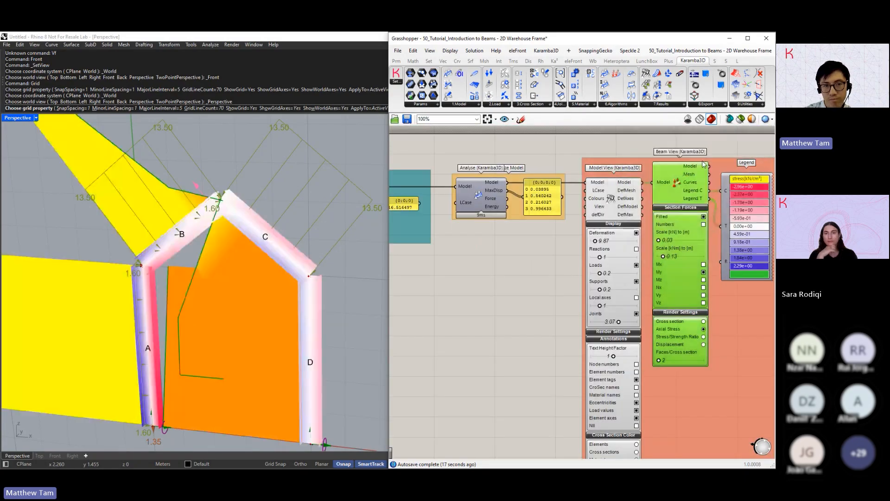
scroll(322, 282, "down", 2)
right_click_drag(304, 314, 325, 294)
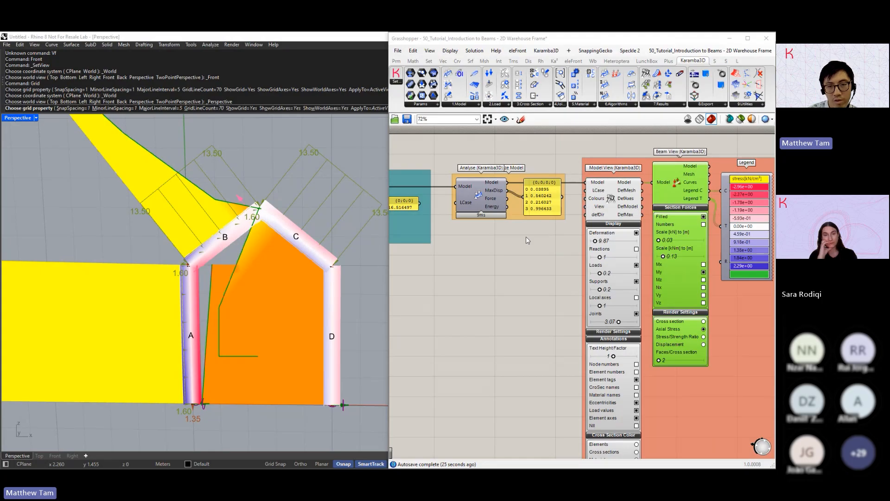
Deactivate Ry in the lower Beam-Joint-Agent's joint definition, leaving only Tz released.
scroll(526, 236, "down", 5)
right_click_drag(422, 411, 616, 329)
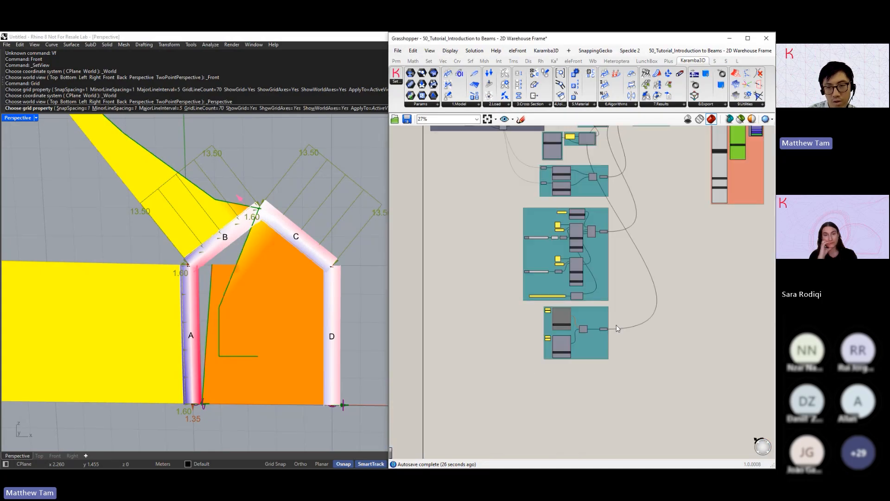
scroll(561, 351, "up", 5)
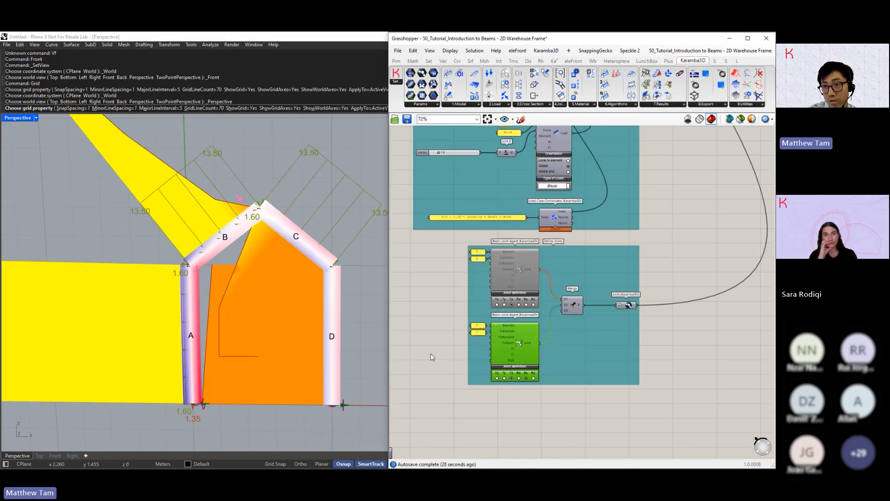
scroll(431, 357, "down", 3)
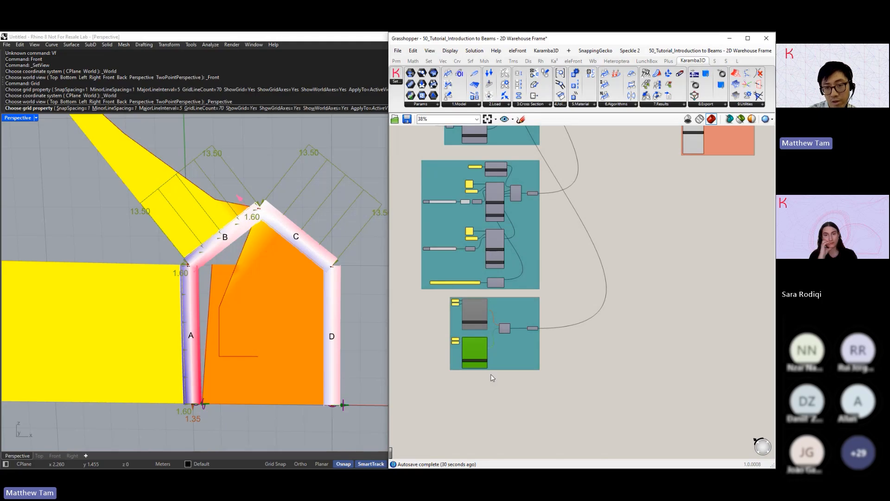
scroll(483, 371, "up", 9)
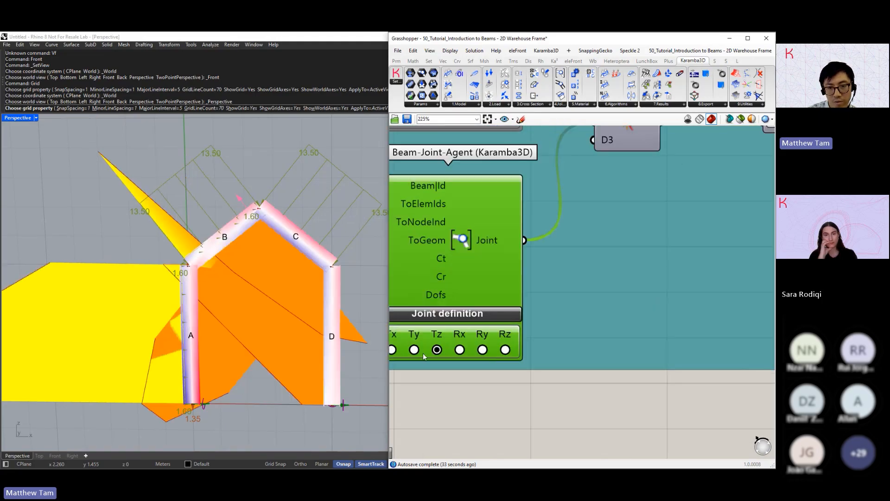
Deactivate Tz and activate Ry in the lower Beam-Joint-Agent's joint definition.
left_click(437, 349)
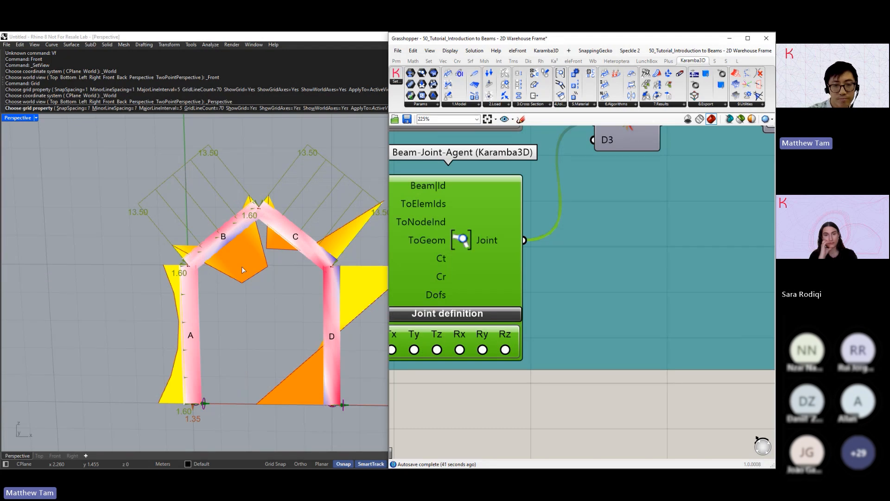
scroll(511, 290, "down", 1)
left_click(482, 351)
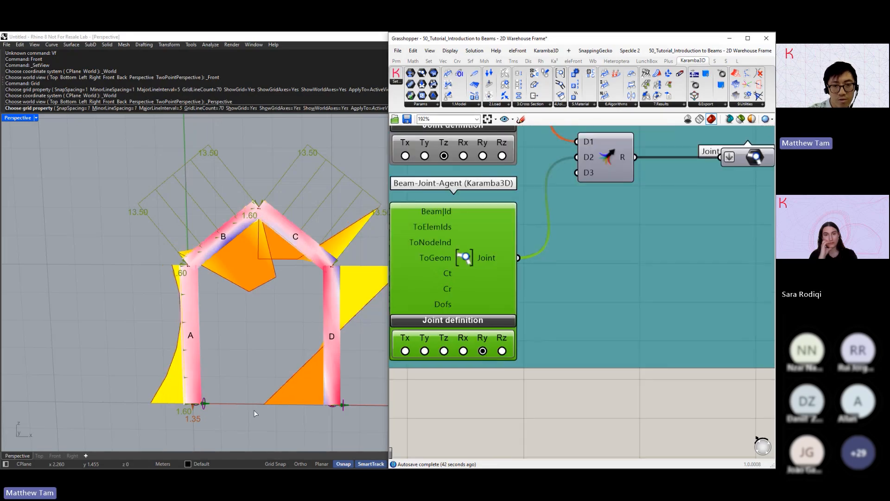
Add a panel containing 0,10,0 beside the lower Beam-Joint-Agent for its rotational stiffness.
scroll(496, 247, "down", 3)
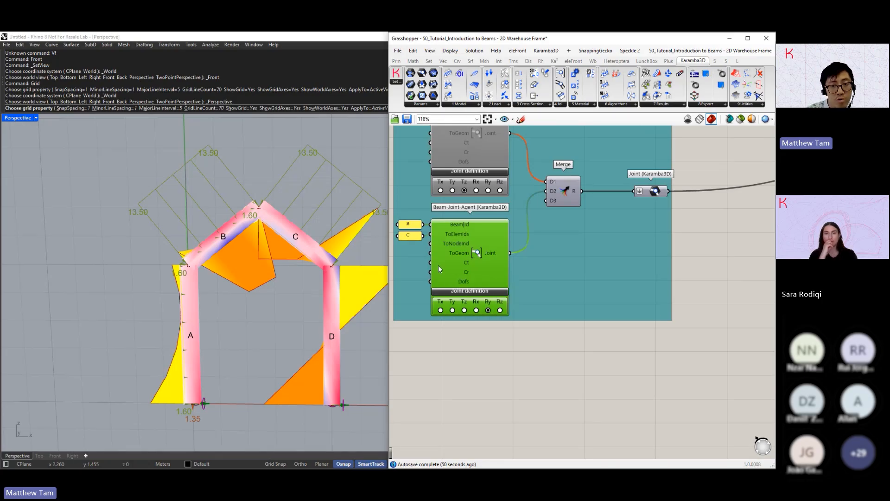
scroll(440, 268, "up", 3)
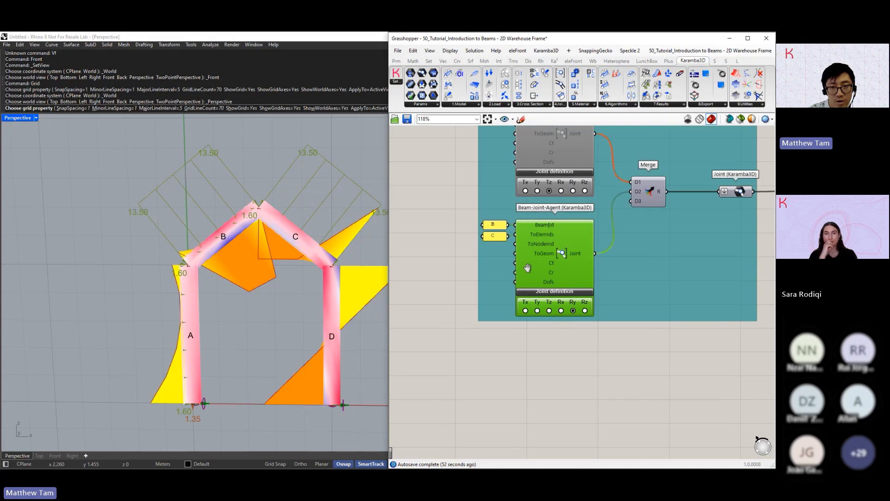
left_click(480, 273)
double_click(479, 271)
type("//")
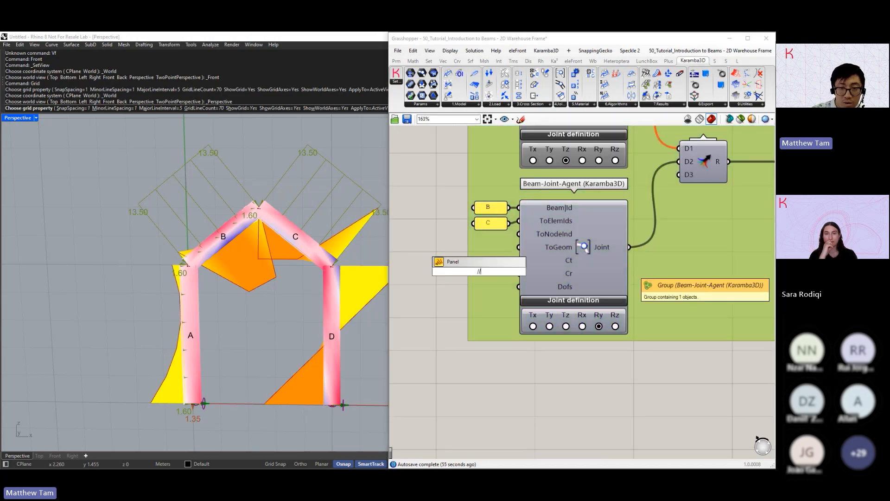
key("Return")
double_click(487, 275)
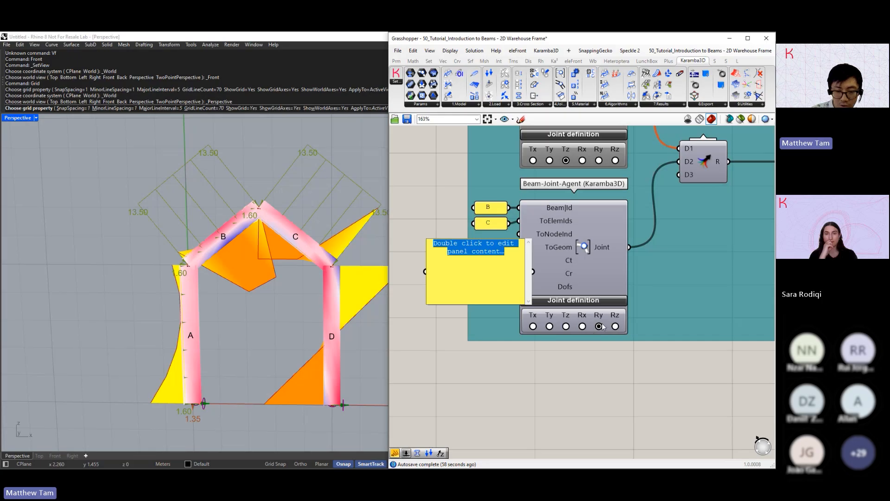
type("0")
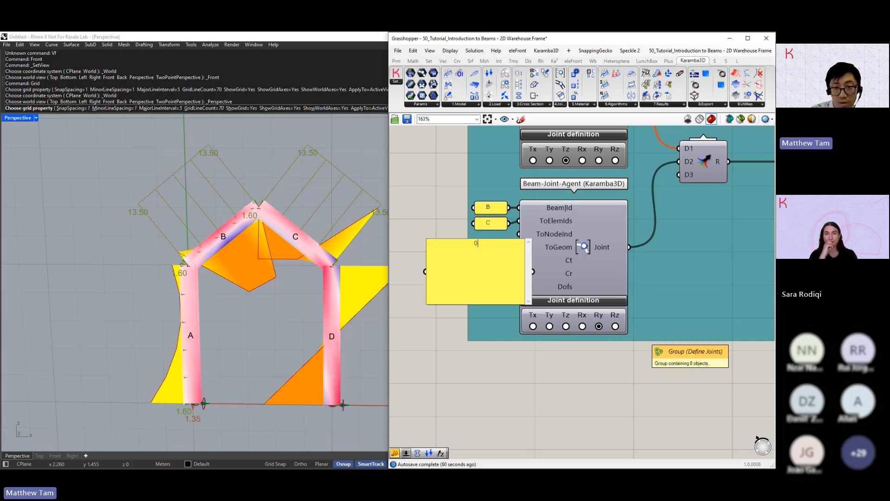
type(",10,0")
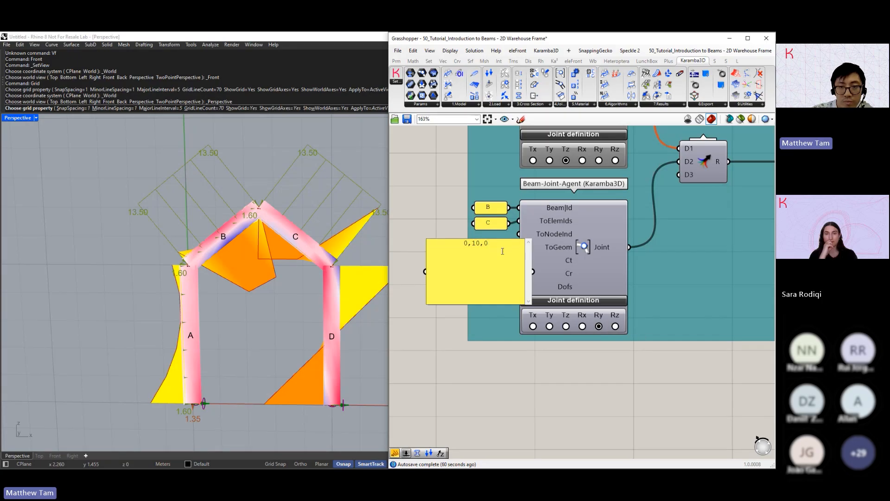
Shrink the 0,10,0 panel and connect it to the lower Beam-Joint-Agent's Cr input.
left_click(447, 221)
left_click_drag(531, 304, 485, 264)
left_click_drag(475, 257, 483, 276)
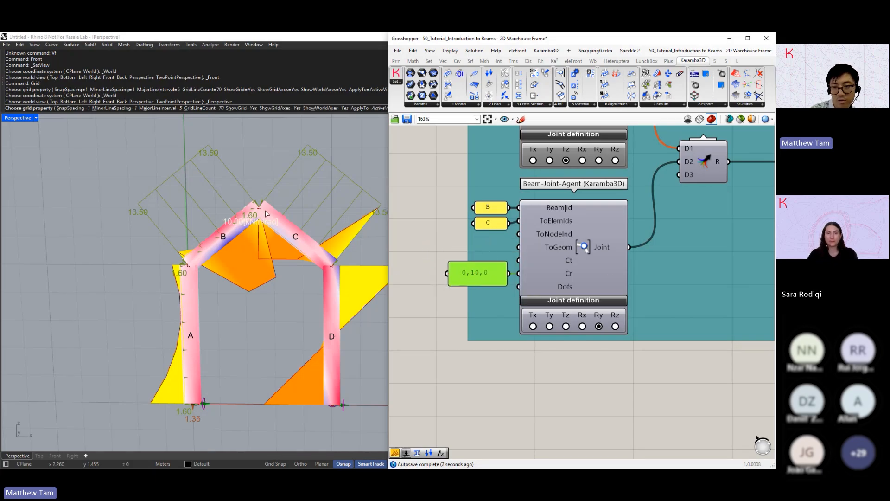
Examine the Assemble Model component's inputs, its Mass output panel and the Analyse component it feeds.
scroll(535, 320, "down", 5)
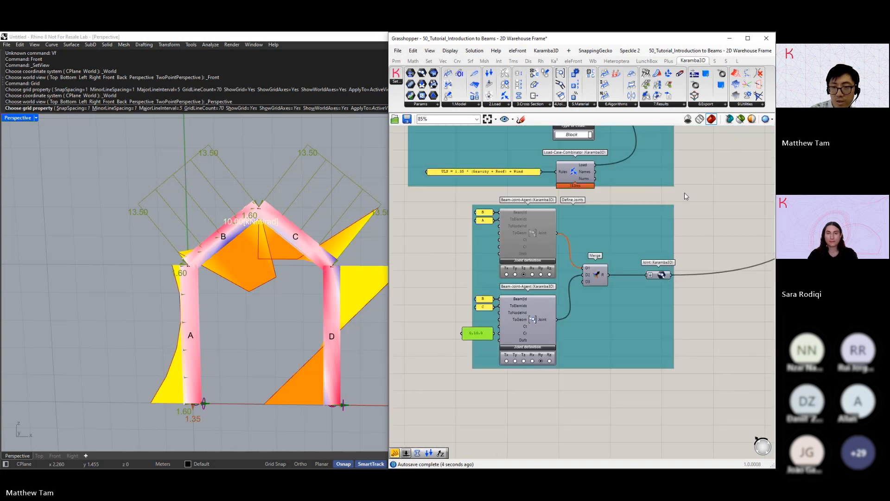
right_click_drag(588, 322, 575, 442)
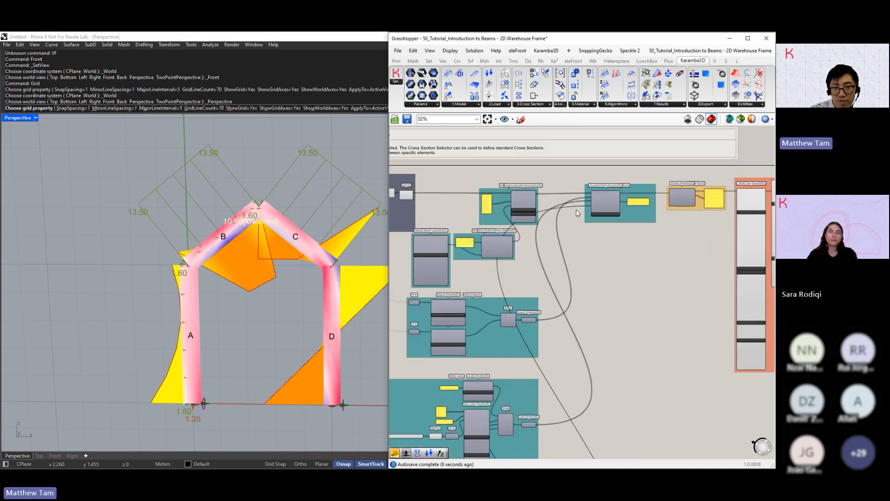
scroll(607, 239, "up", 5)
right_click_drag(546, 190, 495, 256)
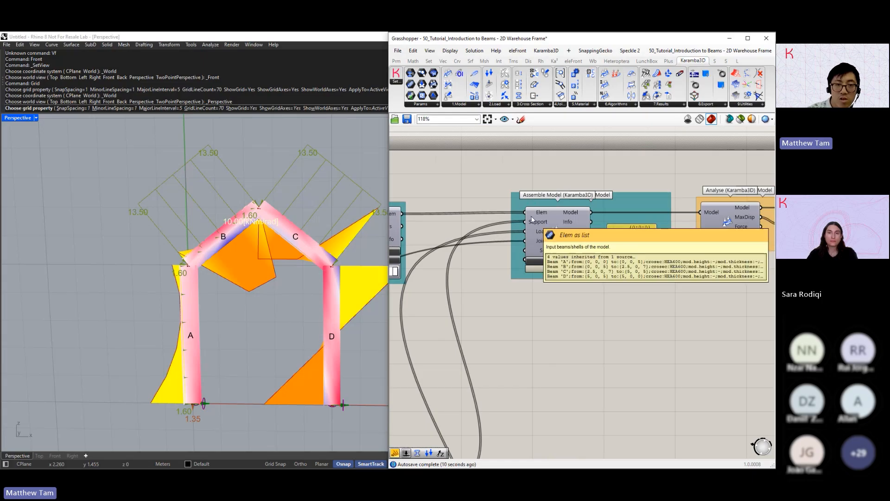
scroll(479, 197, "up", 1)
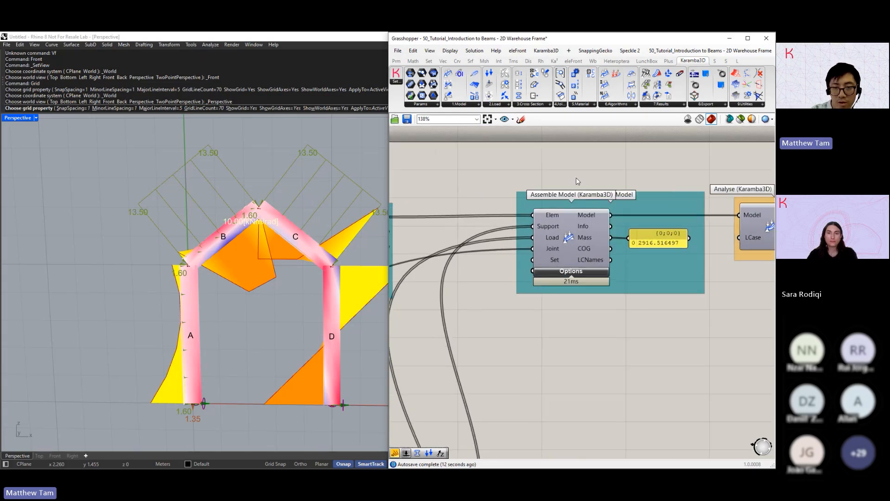
right_click_drag(613, 246, 553, 259)
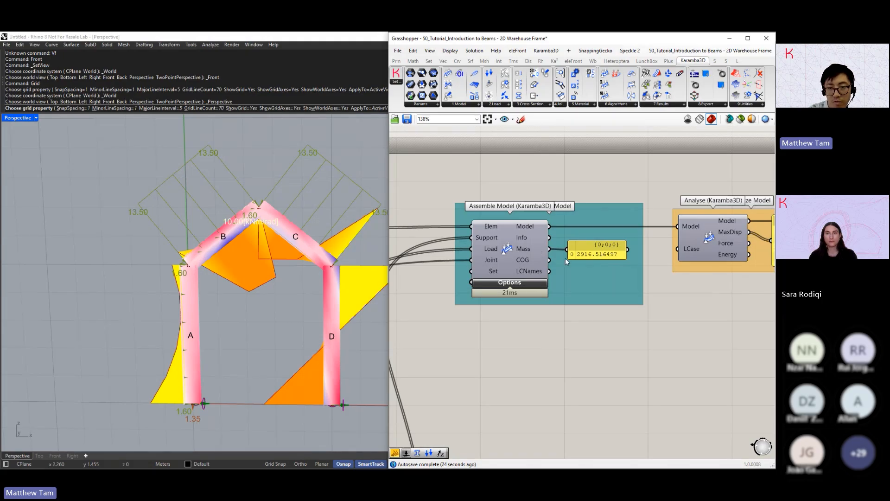
mouse_move(531, 262)
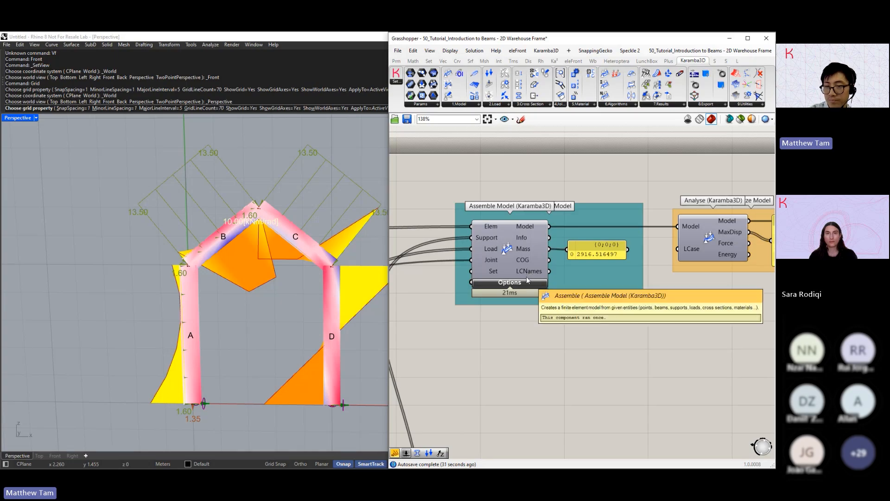
right_click_drag(625, 264, 555, 263)
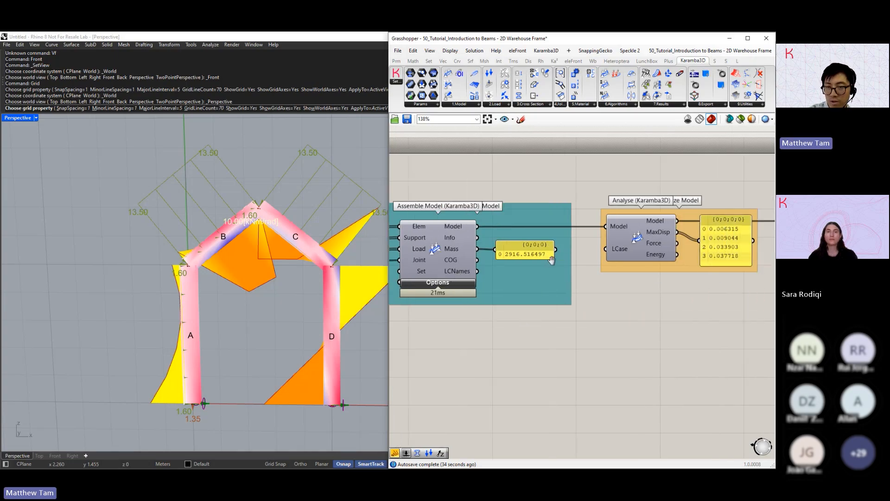
right_click_drag(630, 242, 590, 235)
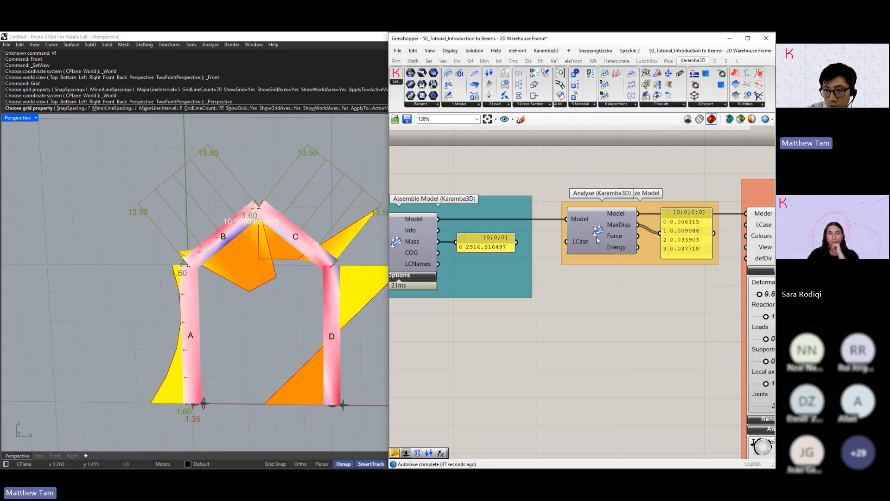
Add a panel containing ULS and connect it to the Analyse component's LCase input.
double_click(543, 244)
type("//")
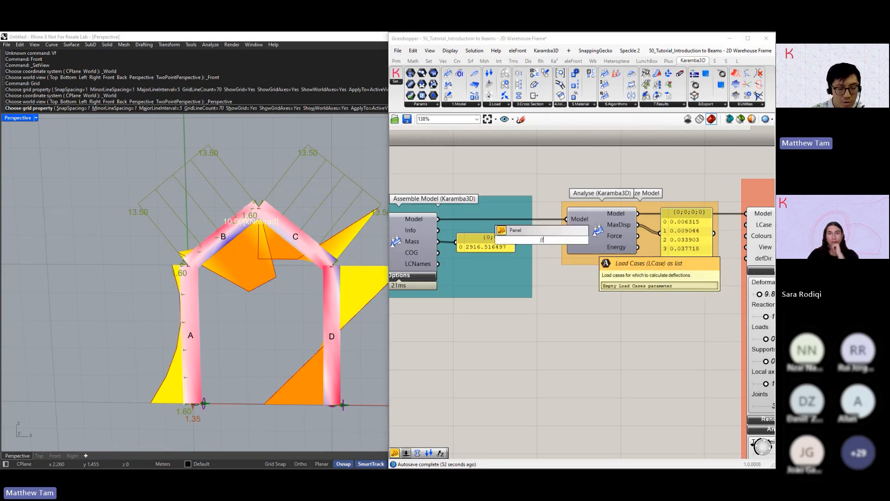
type("ULS")
key("Return")
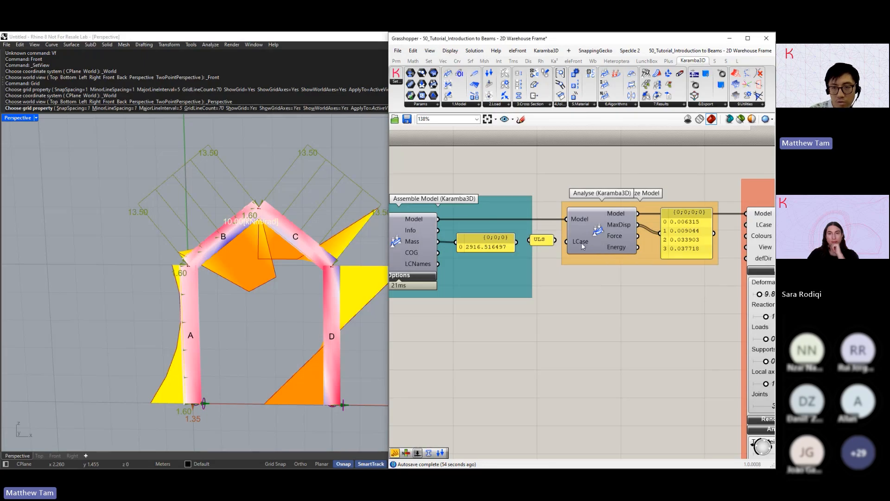
left_click_drag(568, 246, 545, 246)
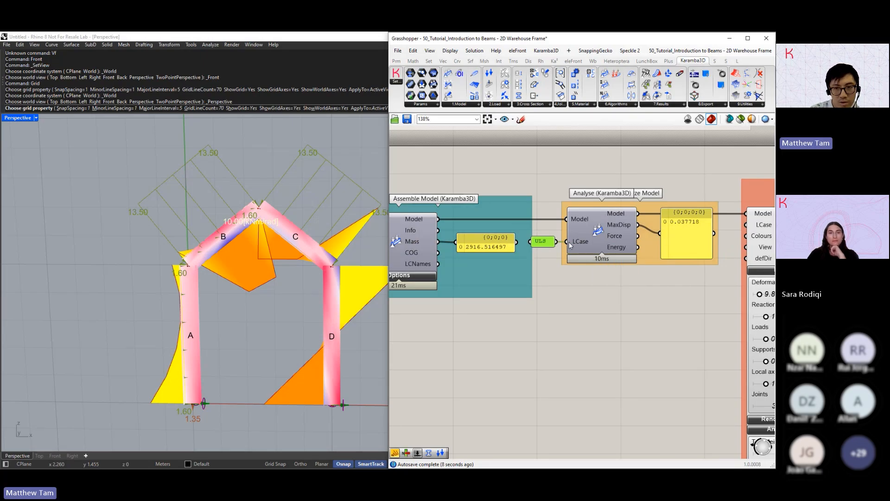
Disconnect the ULS panel from the Analyse component's LCase input and inspect the MaxDisp and Energy outputs.
left_click_drag(567, 242, 557, 241, "ctrl")
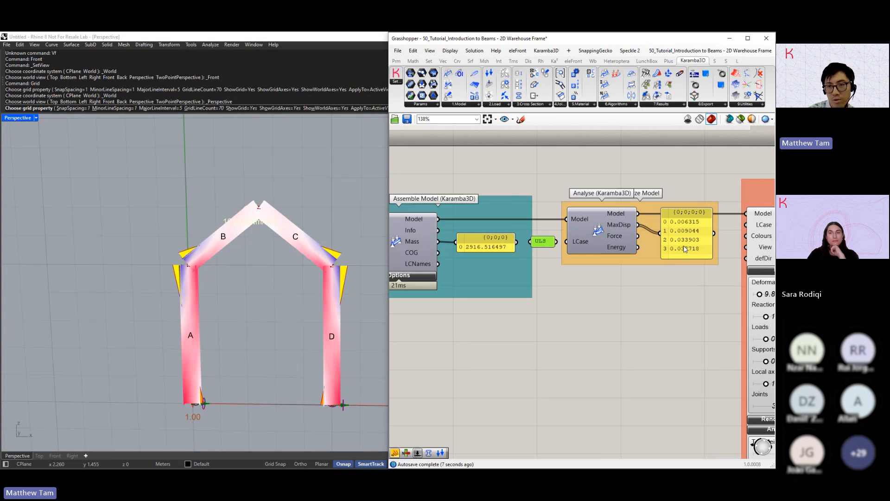
mouse_move(625, 223)
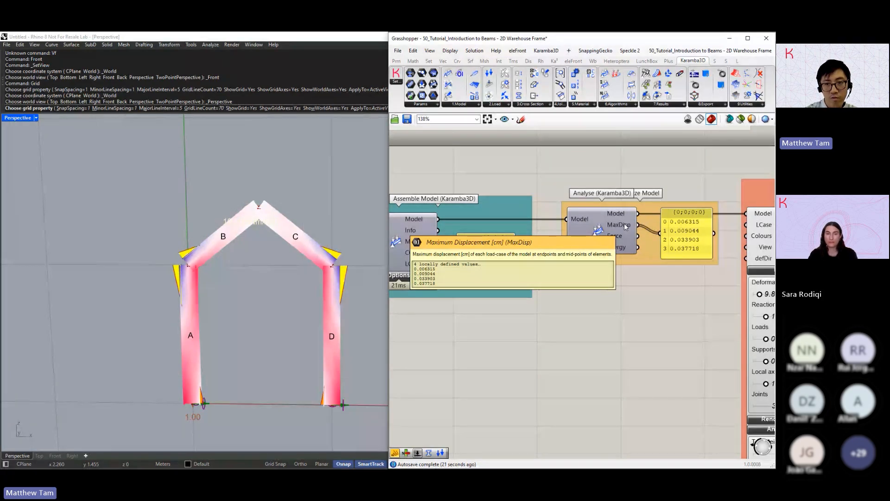
mouse_move(431, 263)
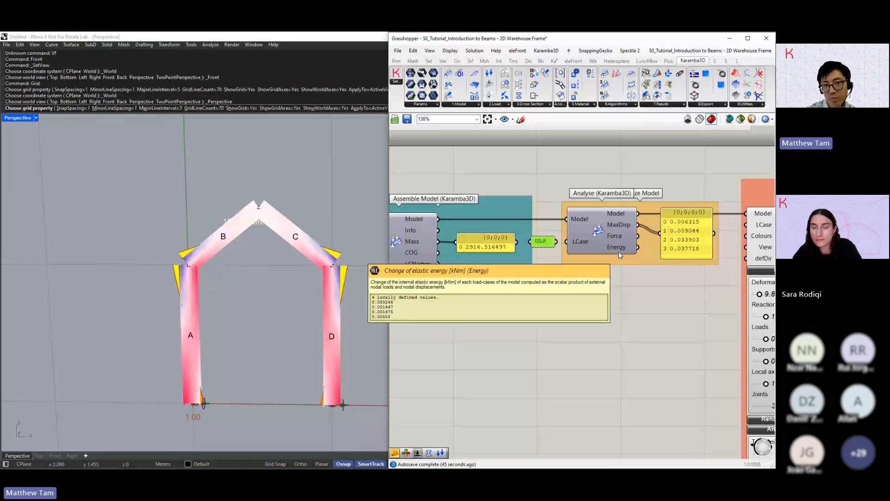
right_click_drag(707, 248, 486, 234)
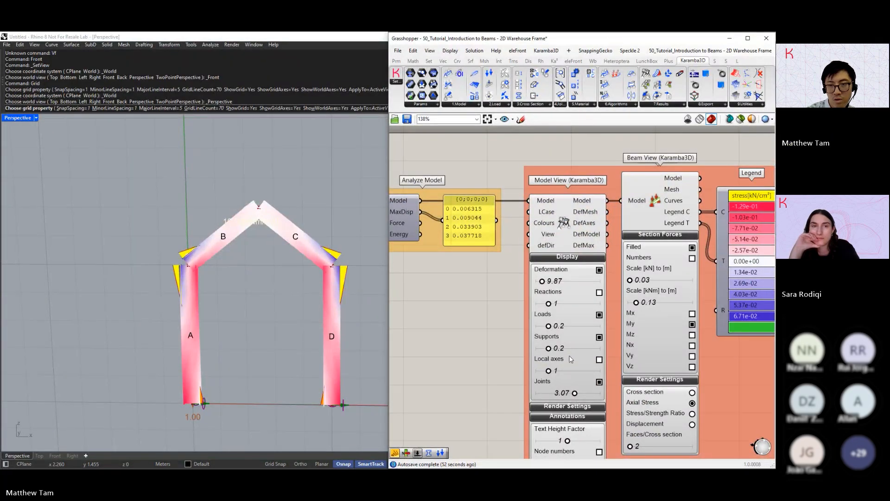
Turn off the preview of the Beam View component in the results group.
left_click(574, 228)
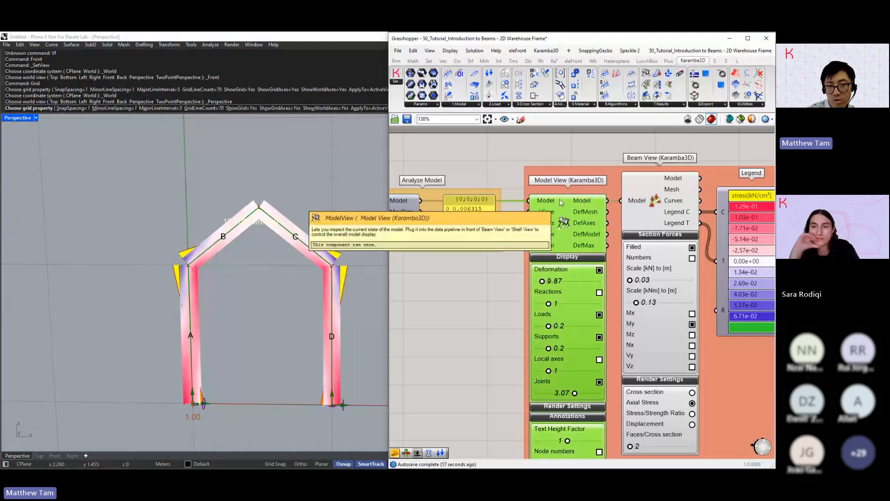
scroll(566, 224, "down", 2)
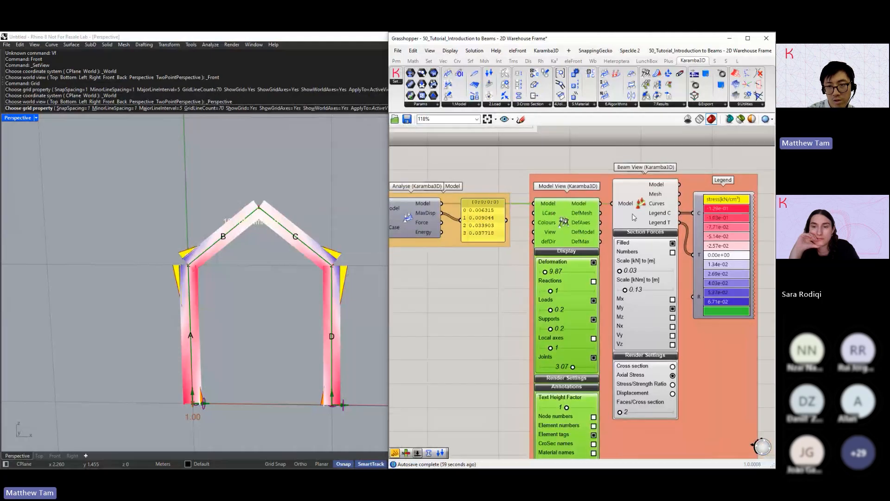
left_click(633, 211)
middle_click(633, 211)
left_click(660, 187)
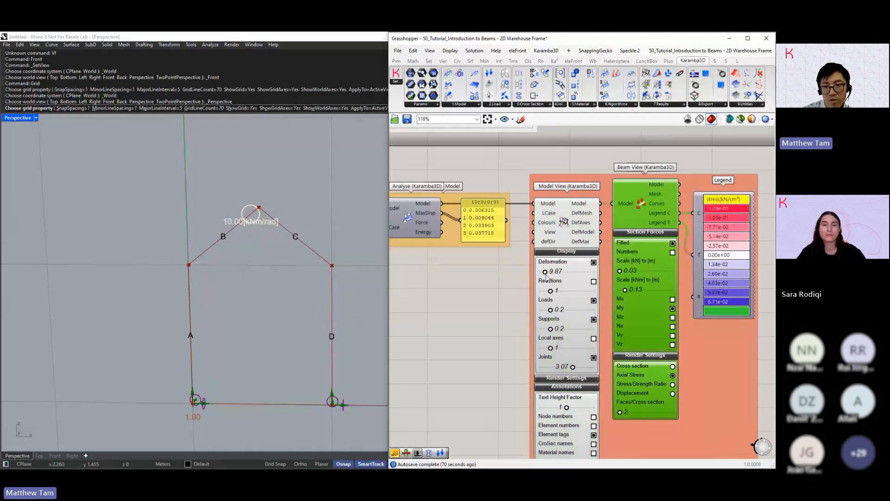
Set the Model View's deformation scale to 36.9 and choose ULS as its load case combination.
mouse_move(545, 272)
left_mouse_down()
mouse_move(578, 272)
mouse_move(560, 272)
left_mouse_up()
scroll(526, 261, "down", 5)
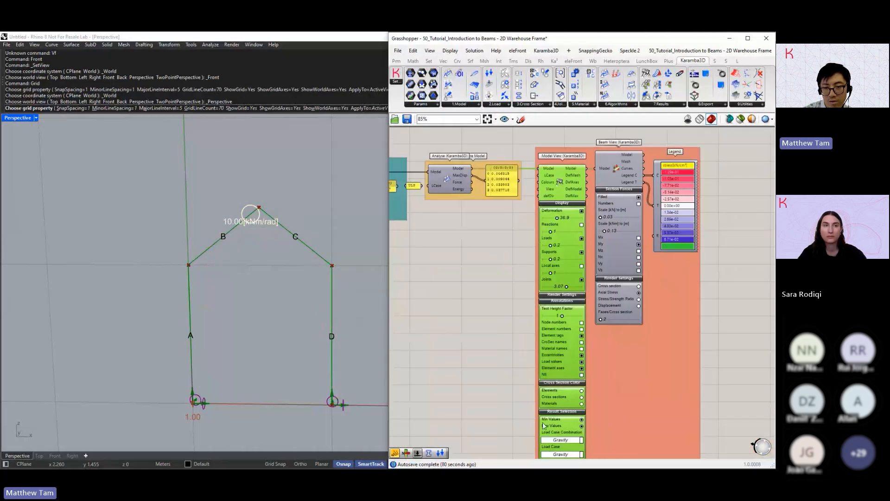
scroll(521, 242, "up", 4)
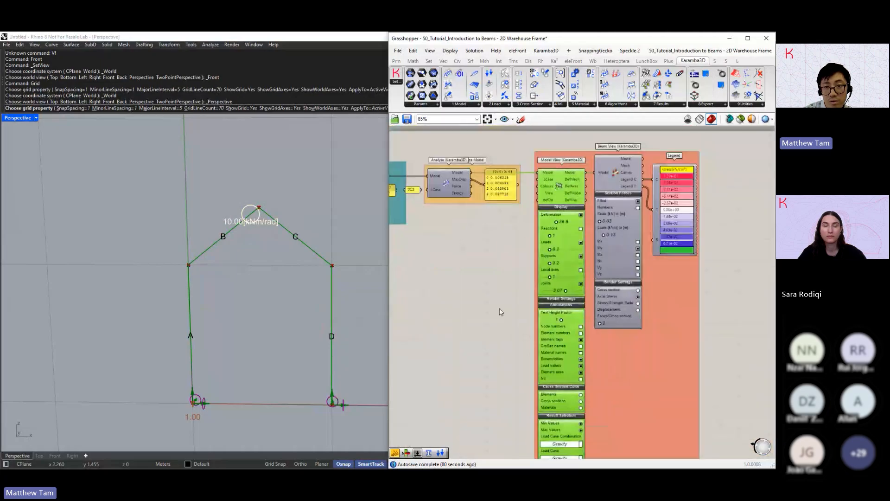
left_click(561, 409)
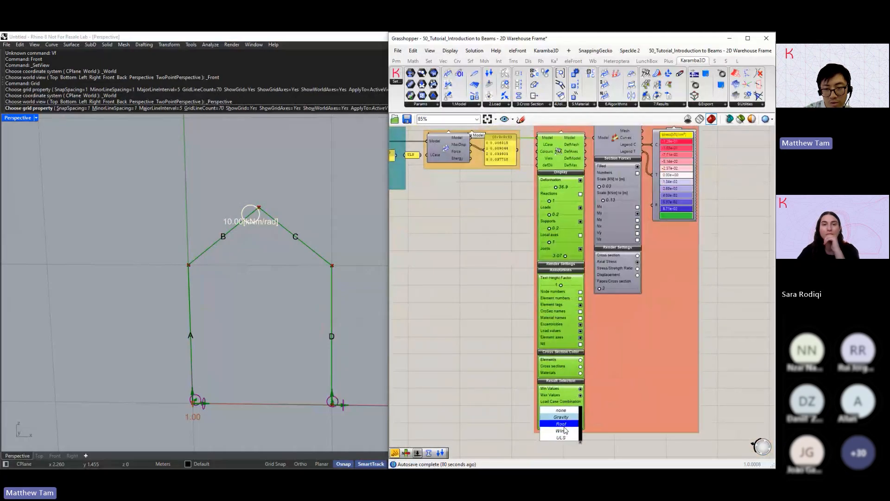
left_click(561, 437)
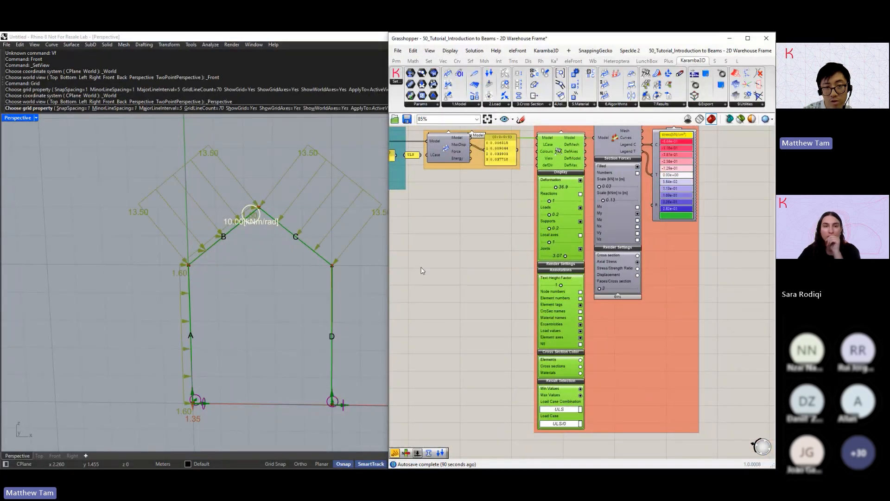
Raise the deformation slider's maximum to 1000 and set the deformation scale to 1000.
right_click_drag(495, 239, 491, 267)
scroll(547, 211, "up", 3)
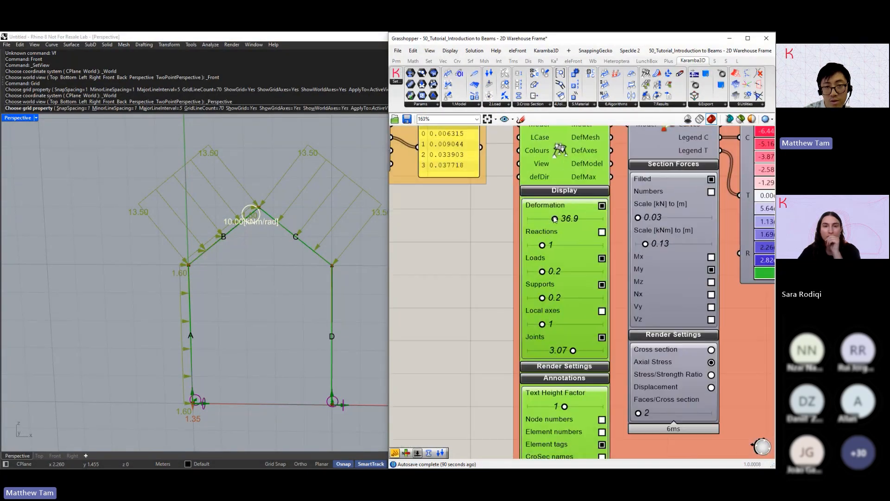
left_click_drag(555, 218, 594, 220)
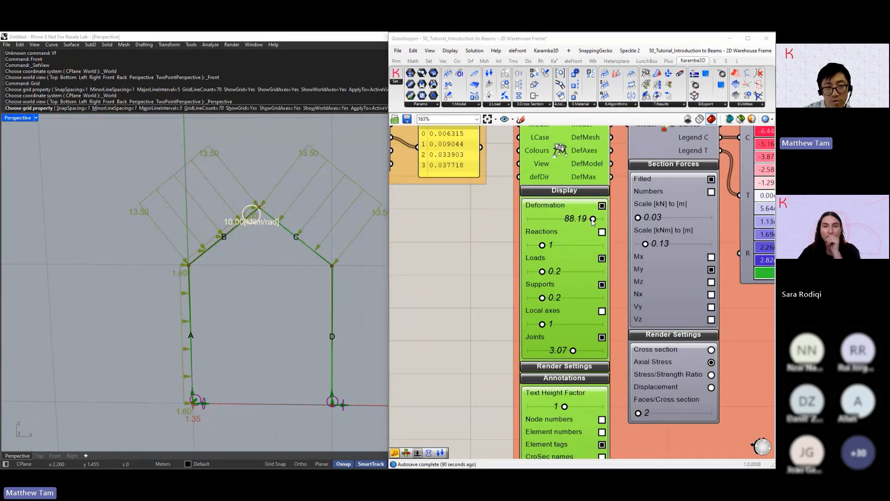
left_click_drag(264, 178, 480, 248)
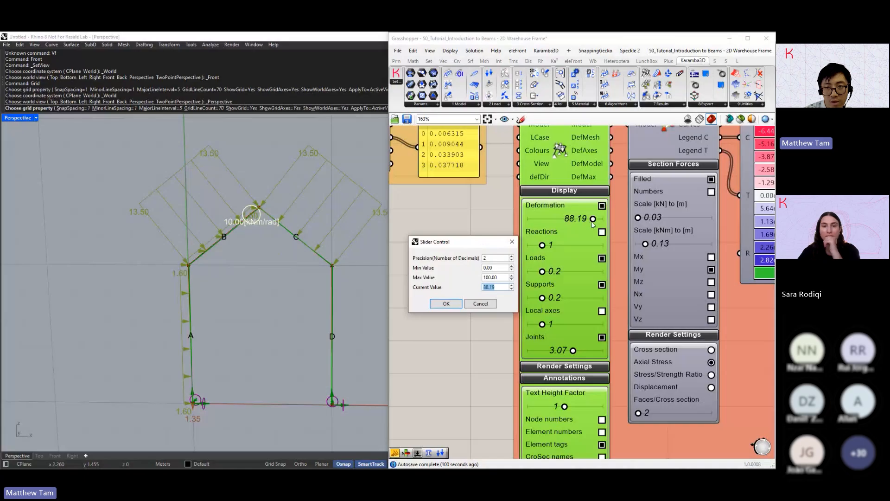
left_click(485, 277)
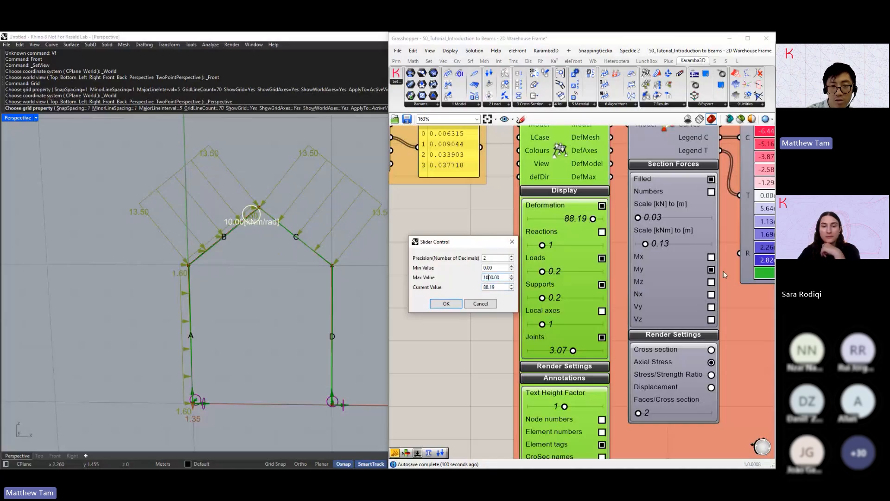
left_click(446, 303)
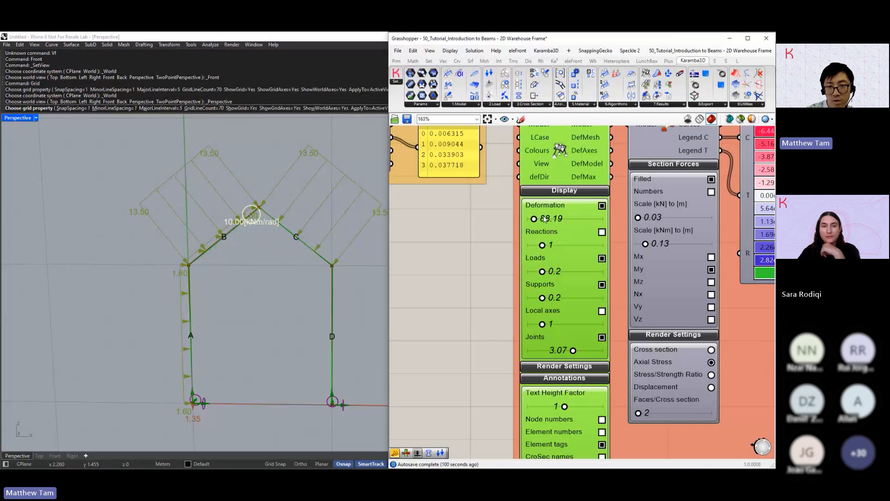
left_click_drag(536, 218, 605, 218)
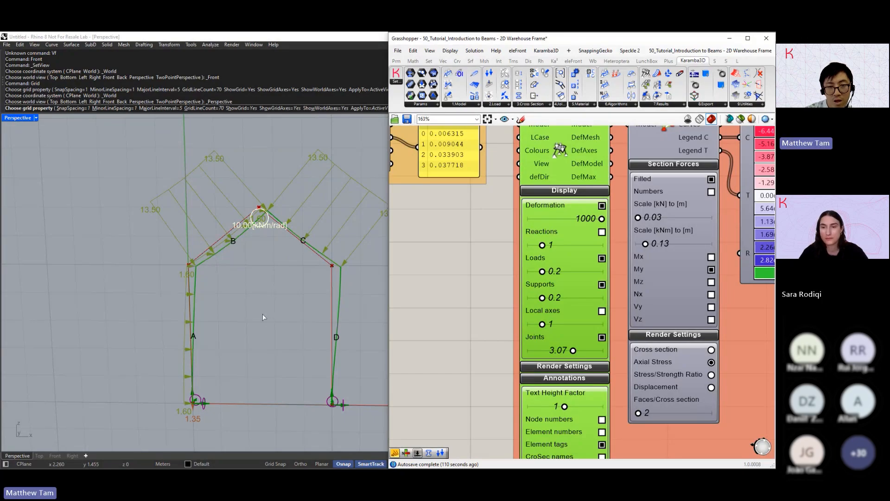
Show the support reactions in the Model View and reduce their display scale to 0.3.
right_click_drag(301, 330, 280, 249, "shift")
left_click(602, 232)
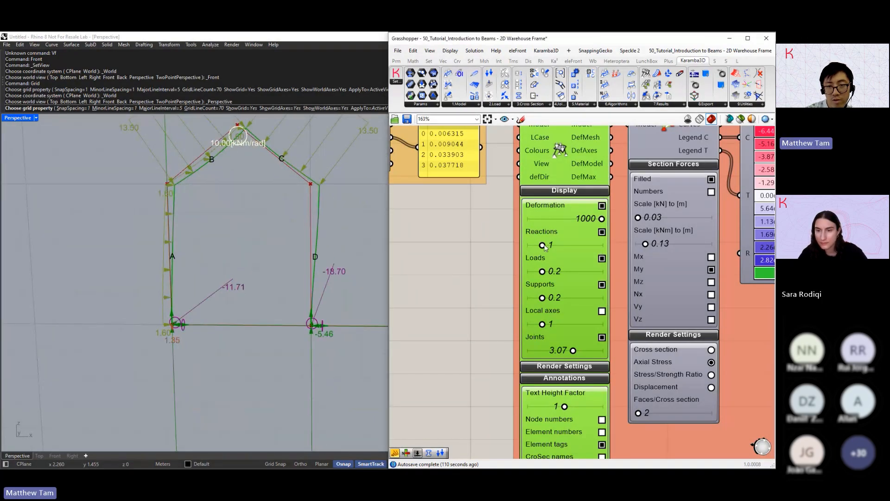
left_click_drag(543, 247, 532, 246)
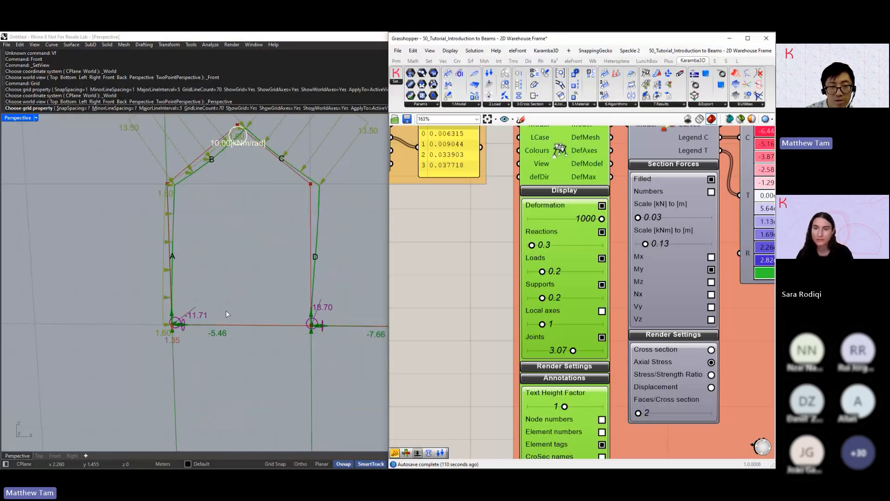
scroll(228, 306, "down", 2)
right_click_drag(230, 299, 214, 277)
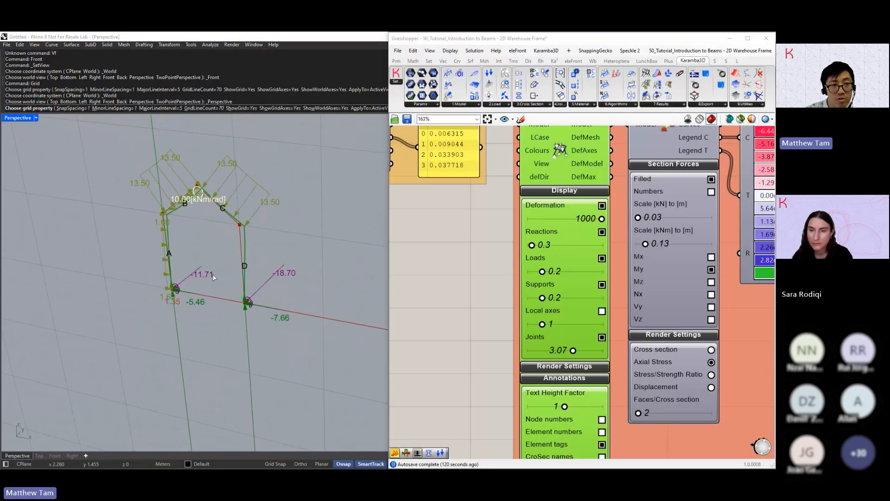
Hide the Rhino viewport's grid, grid axes and world axes using the Grid command.
key("Return")
type("Grid")
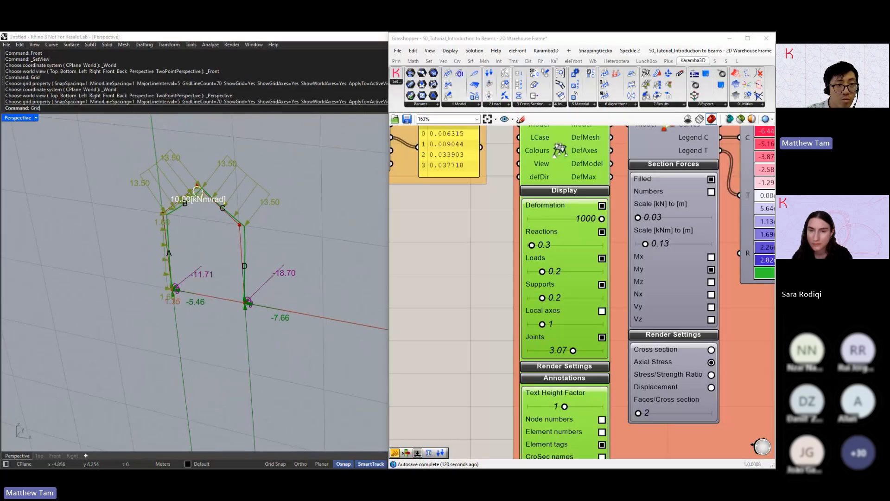
key("Return")
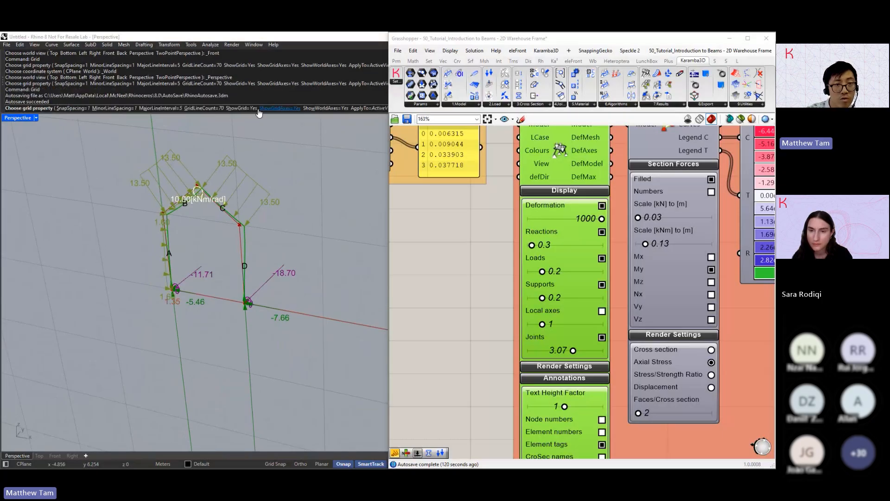
left_click(249, 108)
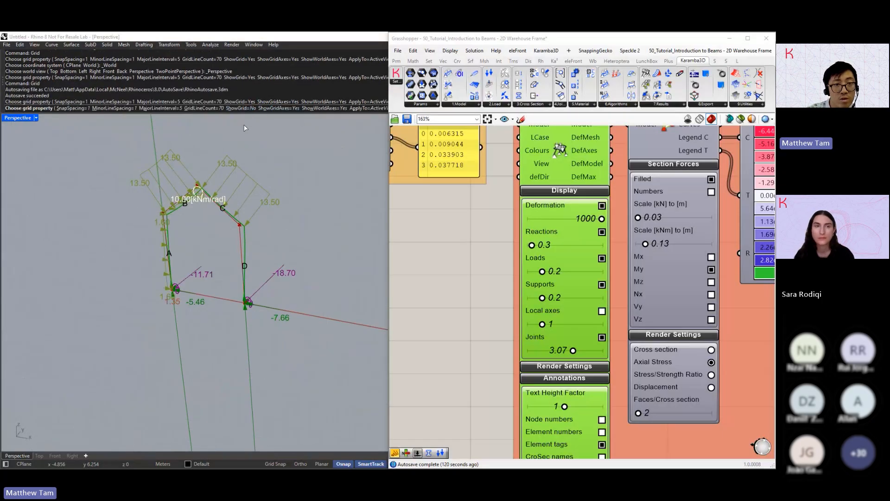
left_click(317, 108)
left_click(278, 108)
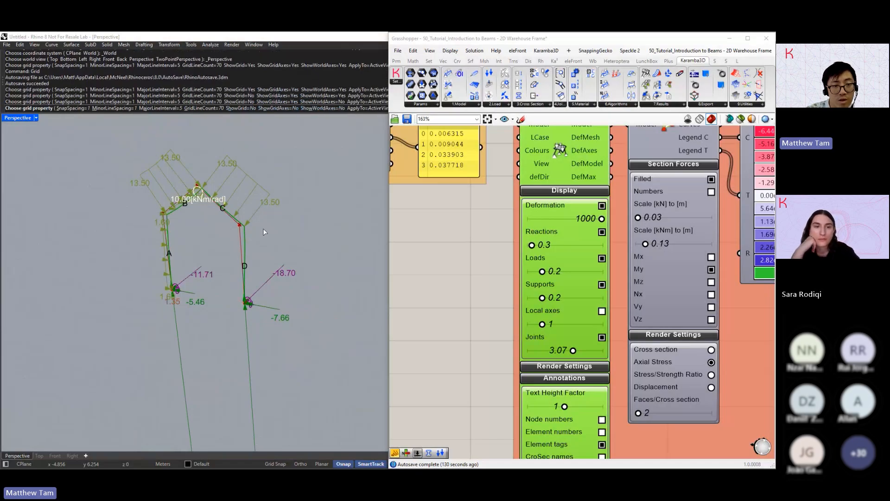
key("Return")
right_click_drag(186, 354, 197, 339)
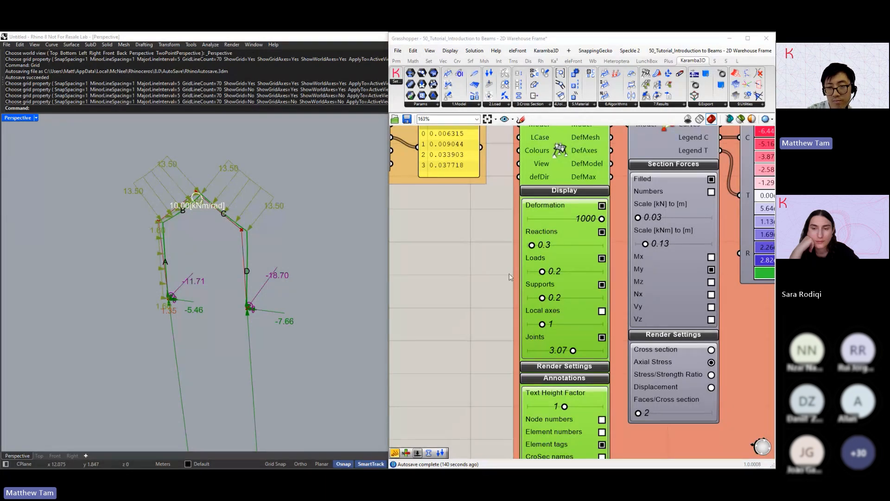
Hide the loads and show the elements' local axes in the Model View display.
left_click(602, 258)
left_click(602, 285)
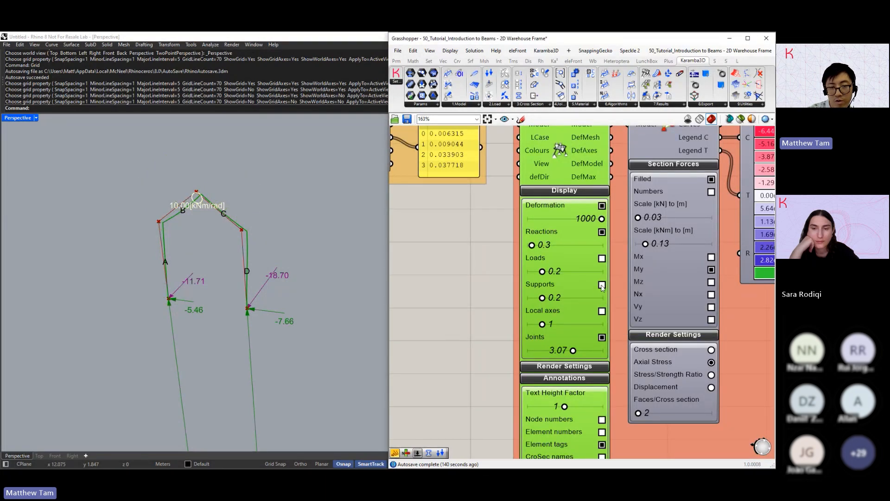
left_click(602, 285)
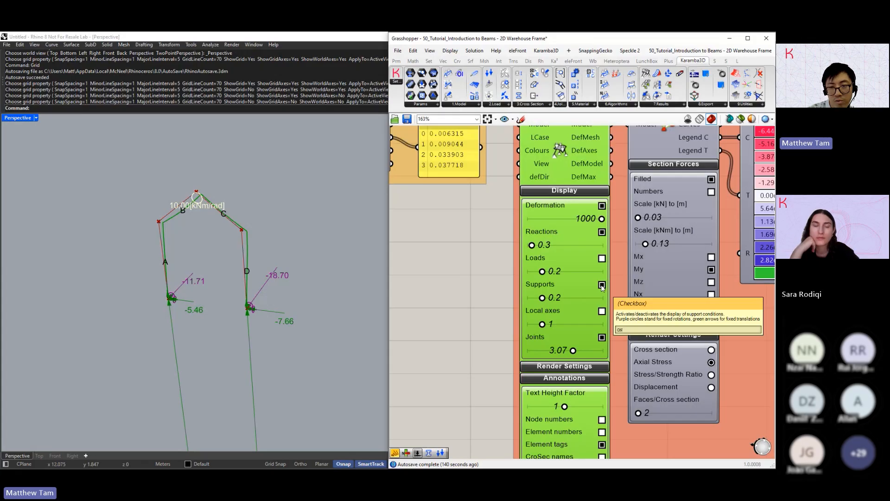
left_click(602, 312)
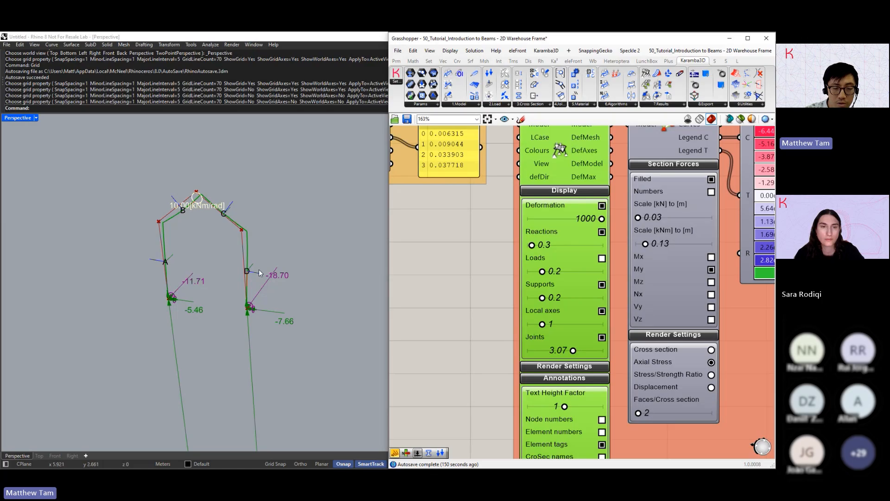
scroll(239, 242, "up", 3)
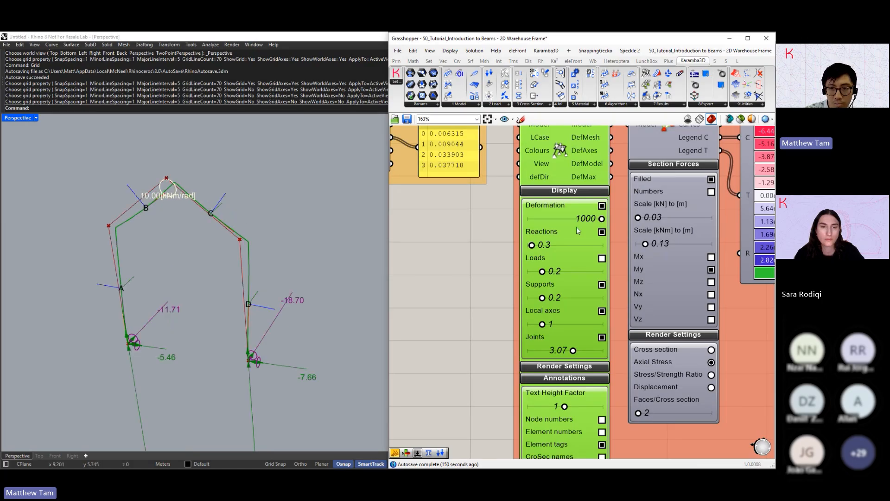
Choose Roof as the Model View's load case combination and display the loads again.
scroll(527, 386, "down", 3)
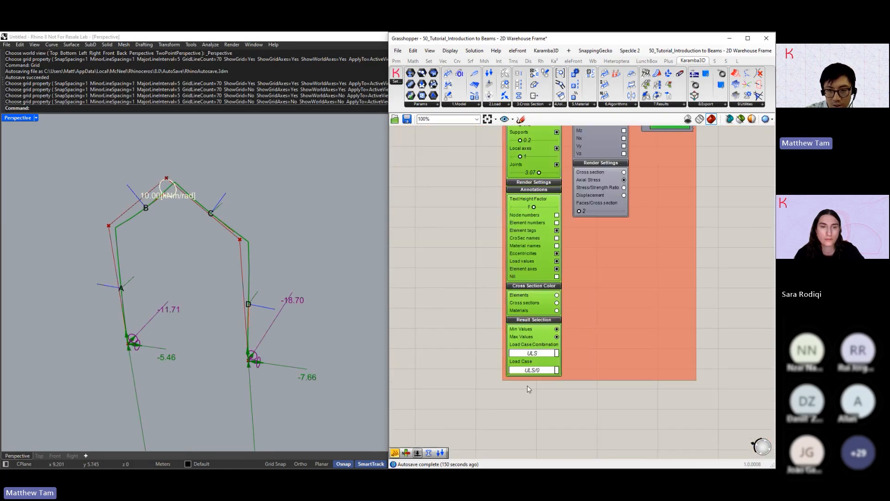
left_click(533, 354)
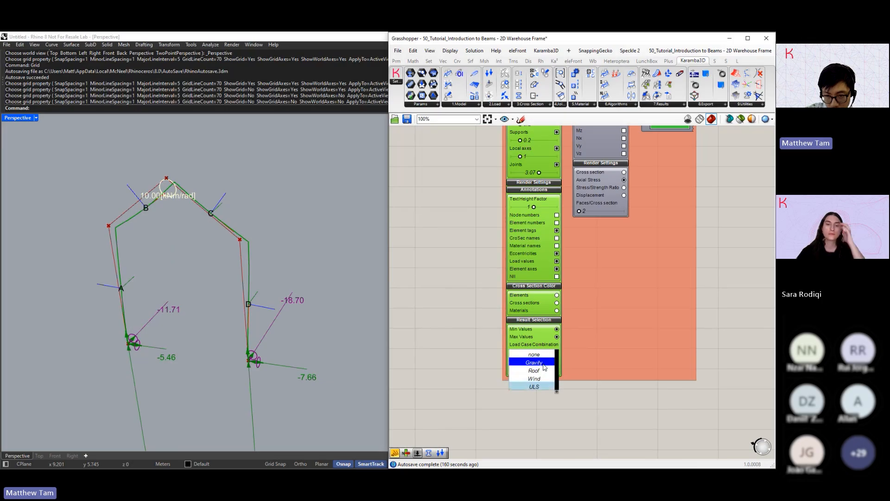
left_click(536, 371)
right_click_drag(444, 216, 452, 310)
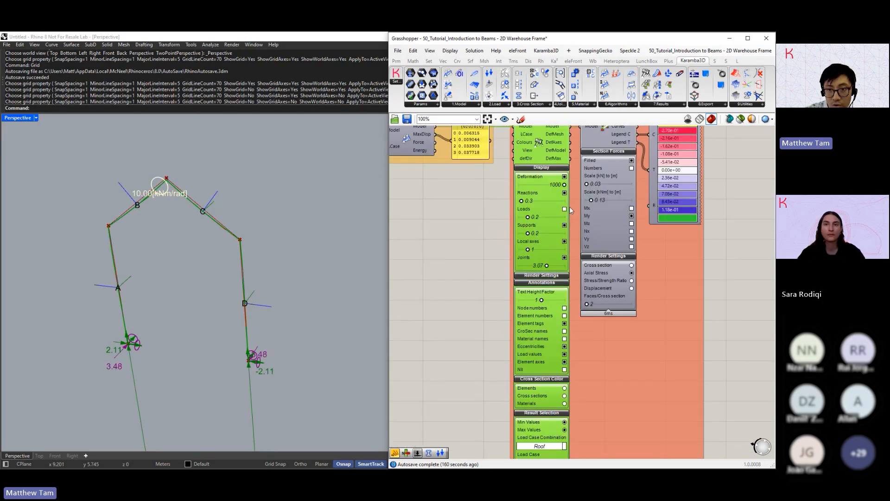
Examine the local axes of columns A and D and roof beams B and C against the roof load directions.
scroll(238, 195, "up", 2)
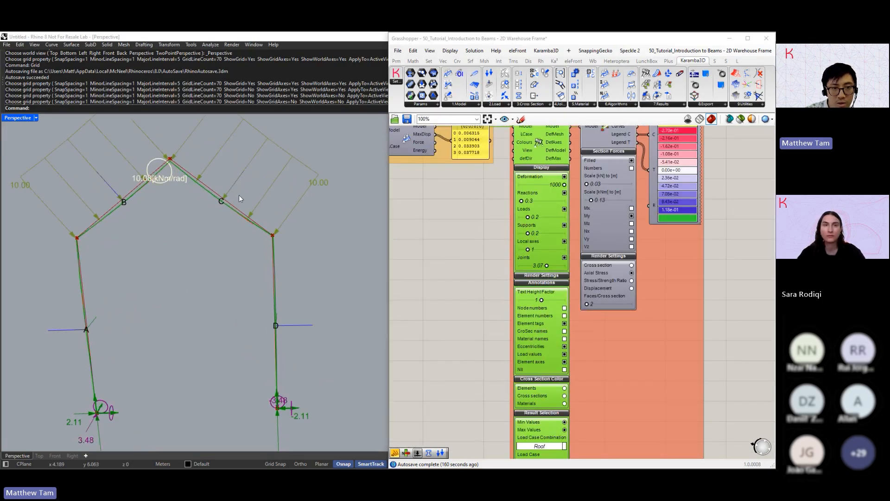
scroll(159, 239, "up", 1)
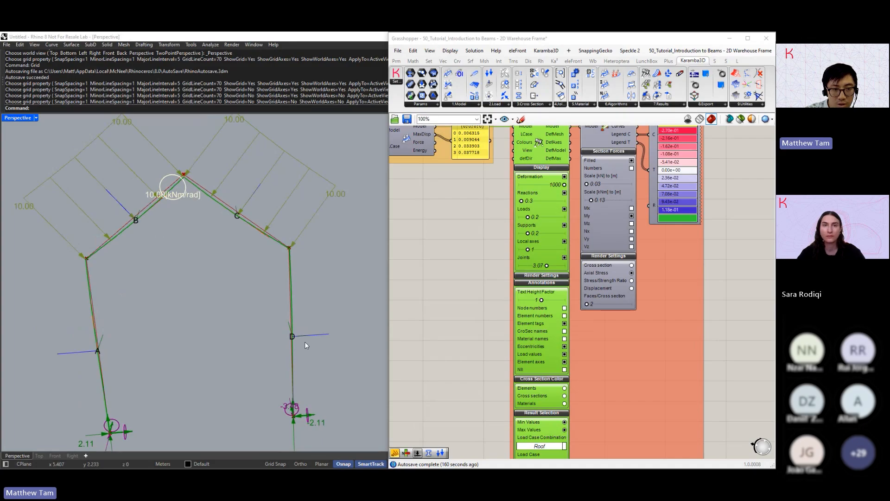
right_click_drag(60, 363, 125, 350)
scroll(126, 349, "up", 2)
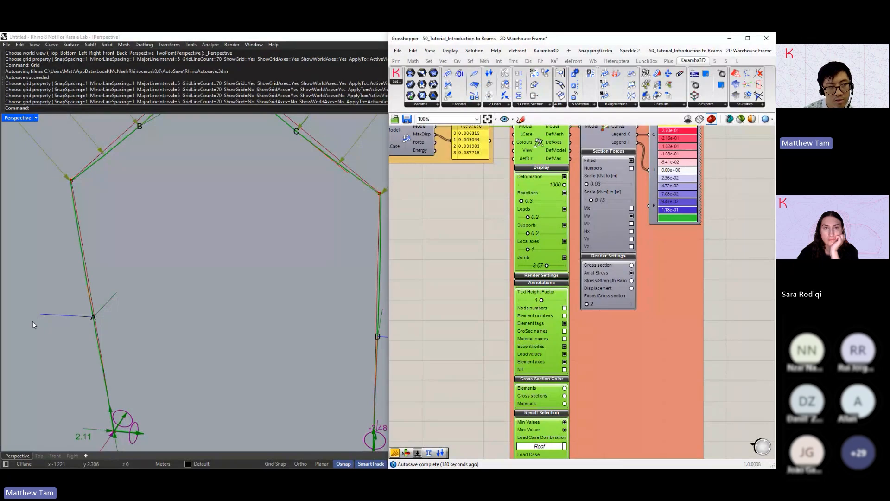
scroll(160, 324, "down", 2)
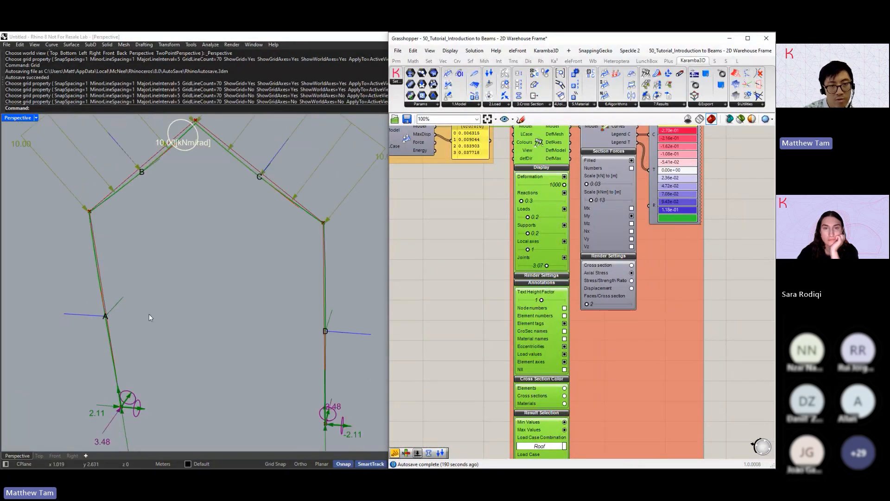
scroll(261, 249, "down", 2)
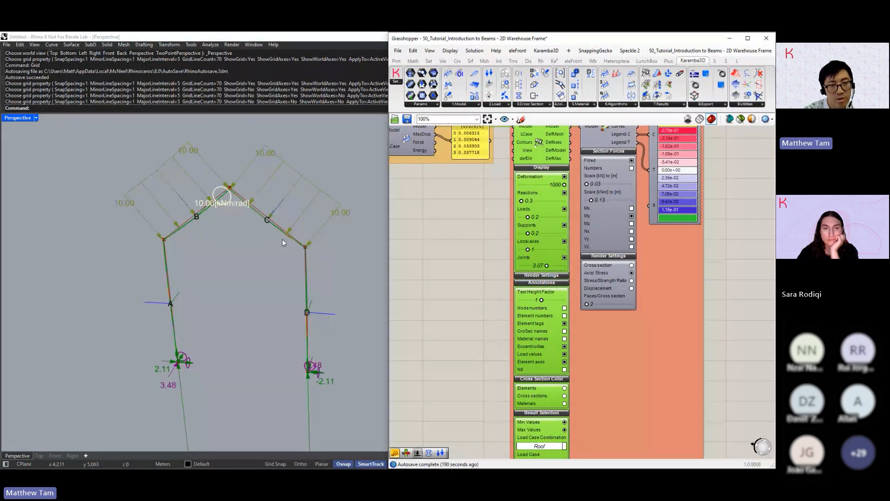
scroll(282, 238, "up", 3)
right_click_drag(234, 201, 272, 140)
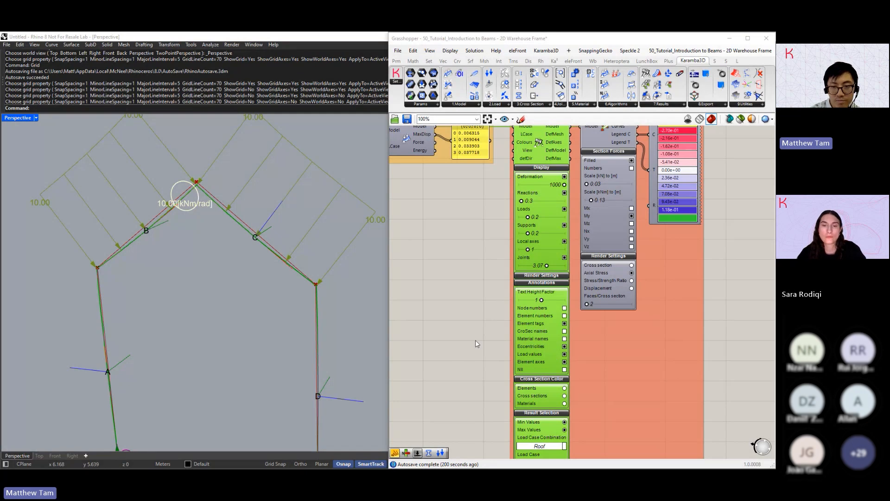
right_click_drag(471, 338, 459, 342)
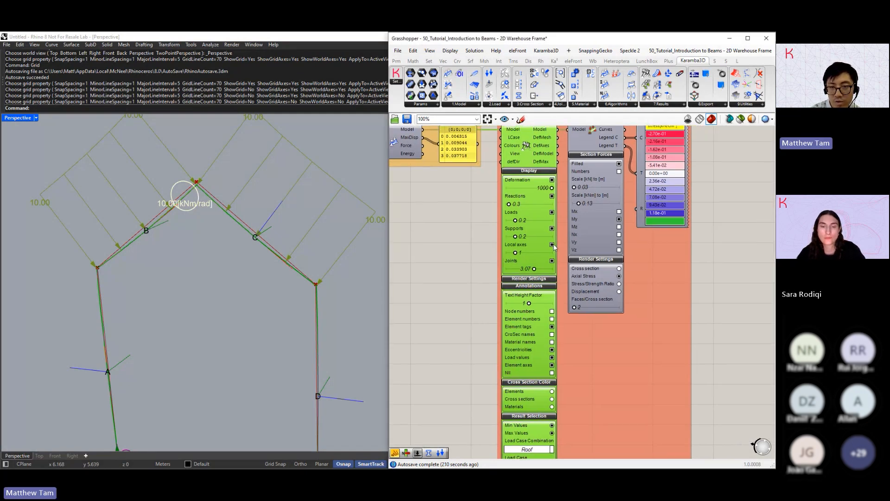
Hide the elements' local axes in Model View and set the joint symbol scale to 2.32.
left_click(552, 245)
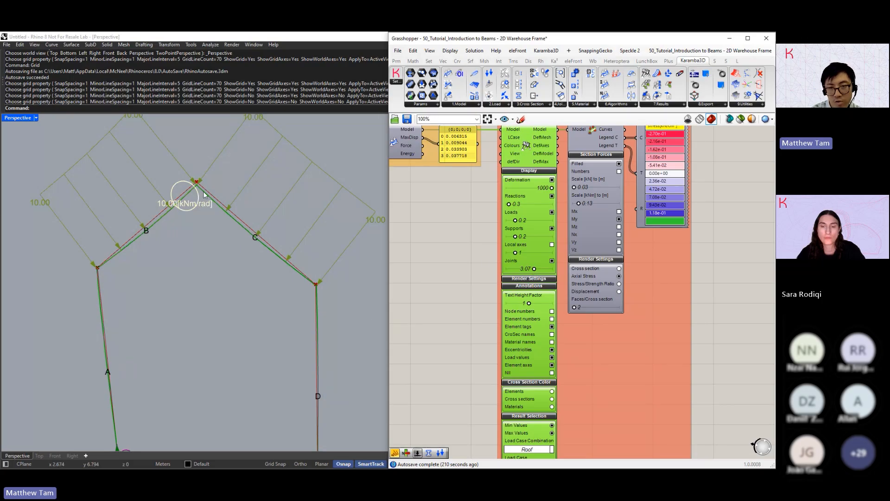
left_click_drag(534, 269, 529, 272)
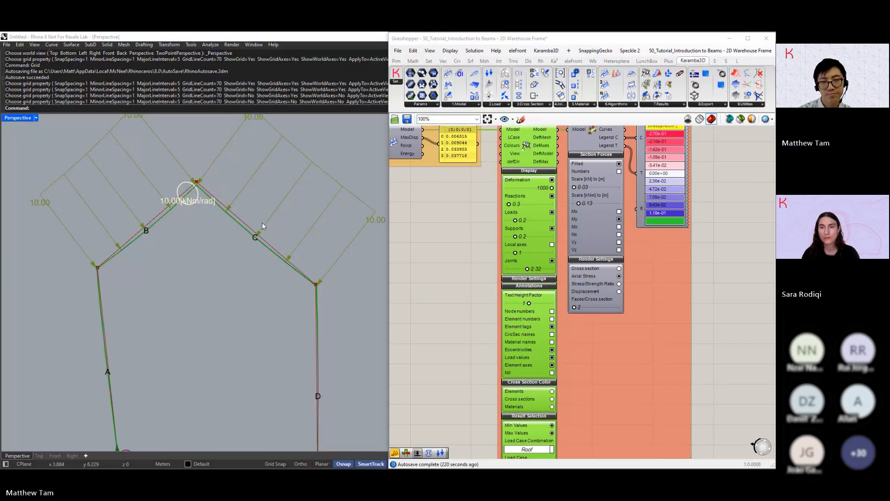
Expand Model View's render settings and turn on the preview of the Beam View component.
left_click(529, 279)
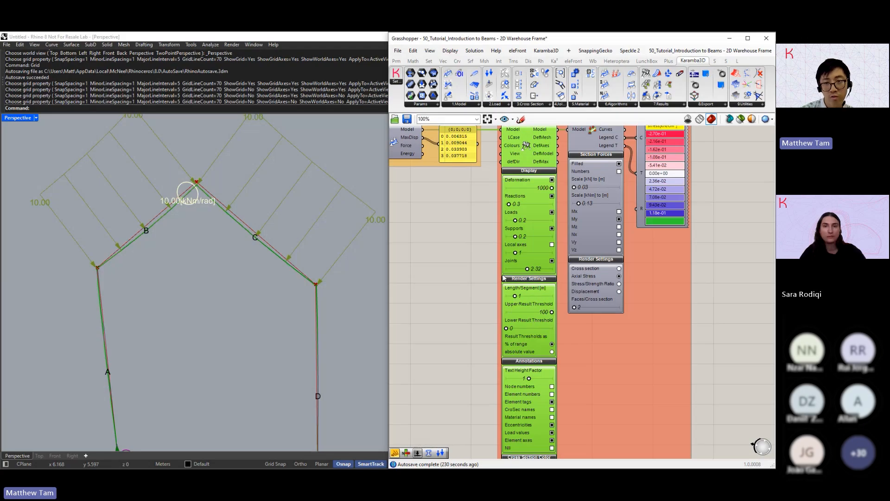
right_click(597, 195)
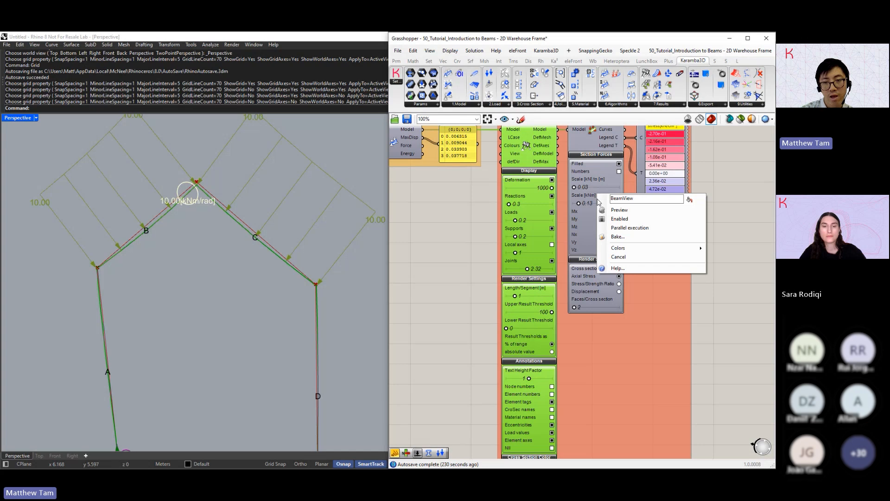
right_click_drag(567, 187, 564, 241)
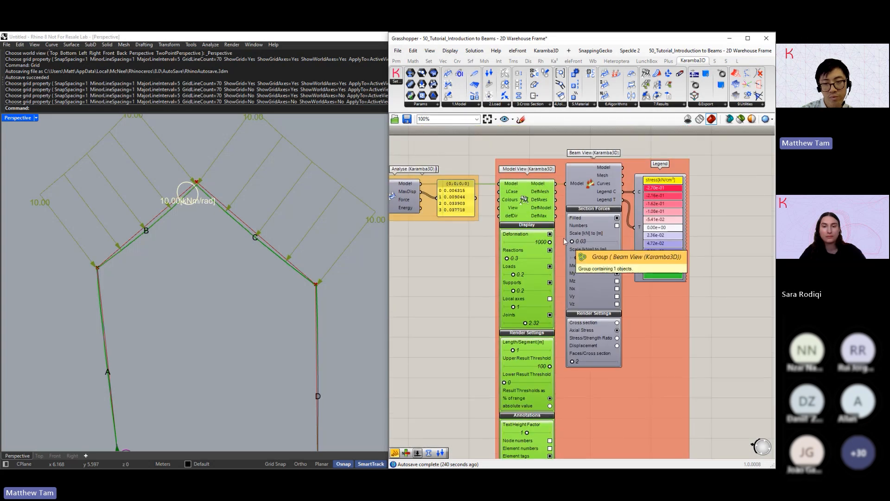
left_click(602, 194)
middle_click(604, 191)
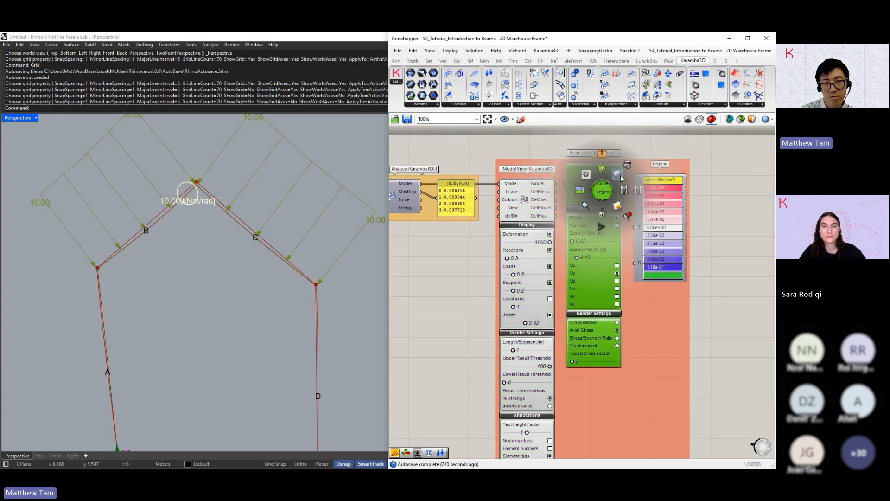
left_click(621, 177)
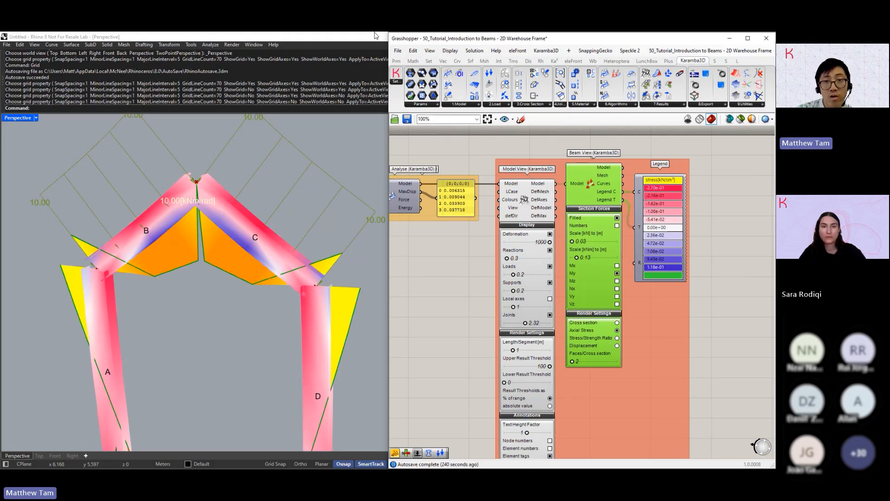
Turn on the preview of mesh edges for the Grasshopper geometry.
left_click(238, 49)
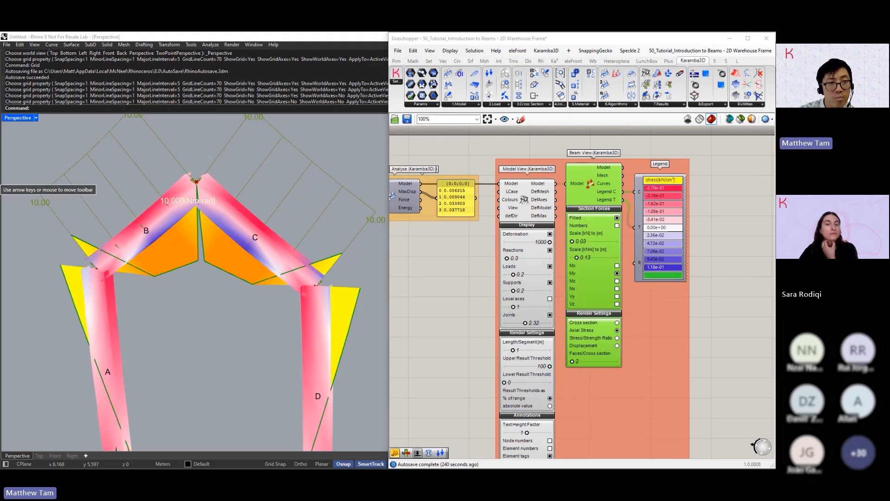
left_click(450, 51)
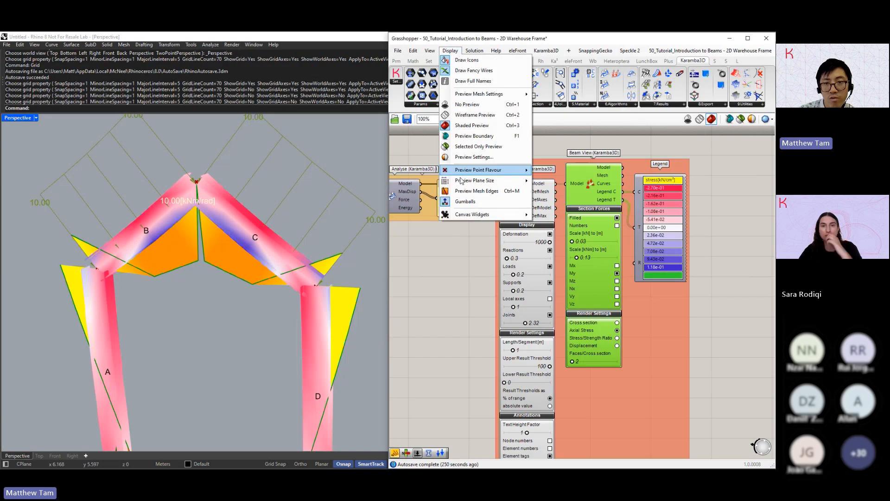
left_click(477, 190)
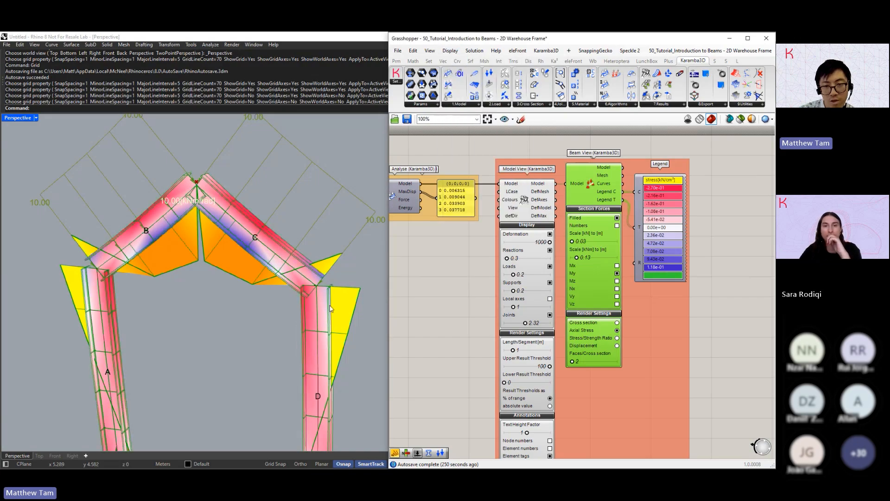
Try a Length/Segment of 5 m in Model View's render settings, and set it to 0.41 m for a finer subdivision.
scroll(533, 413, "up", 2)
scroll(485, 335, "down", 1)
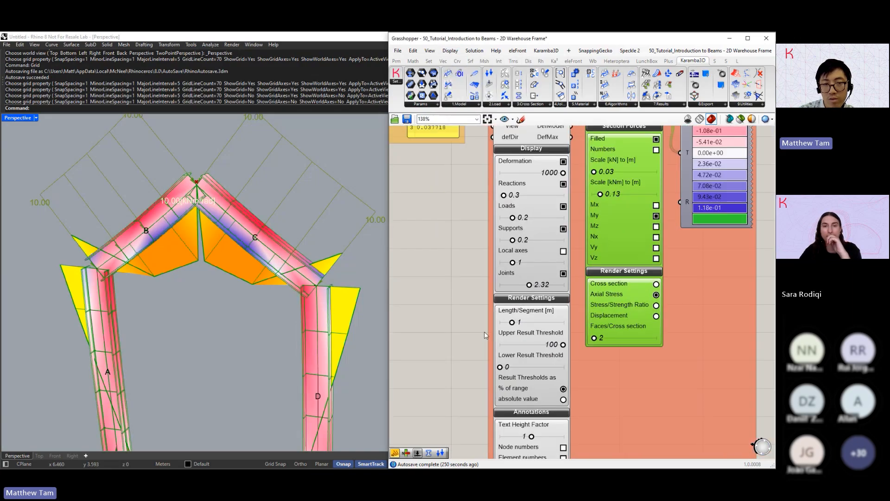
right_click_drag(485, 332, 470, 351)
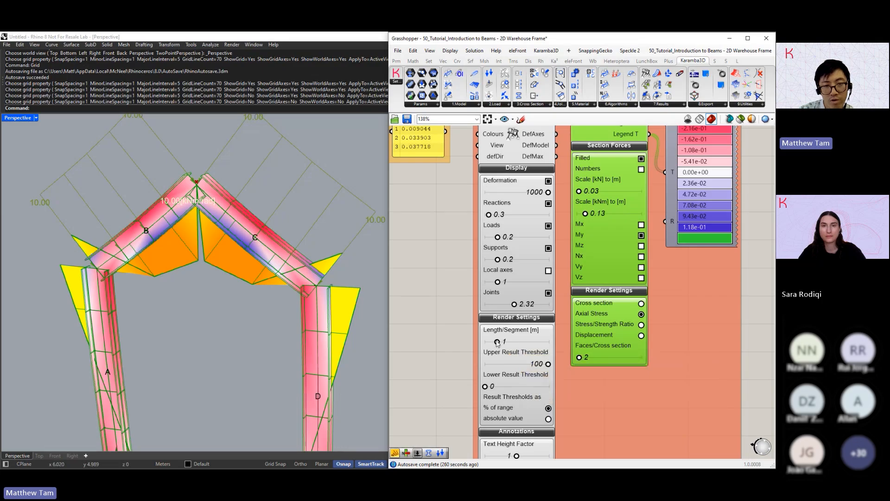
left_click_drag(498, 342, 554, 349)
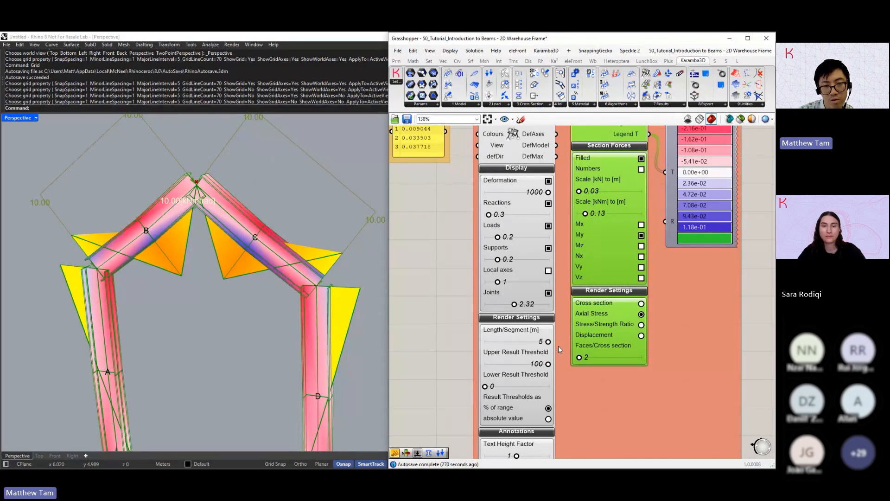
left_click_drag(549, 342, 490, 342)
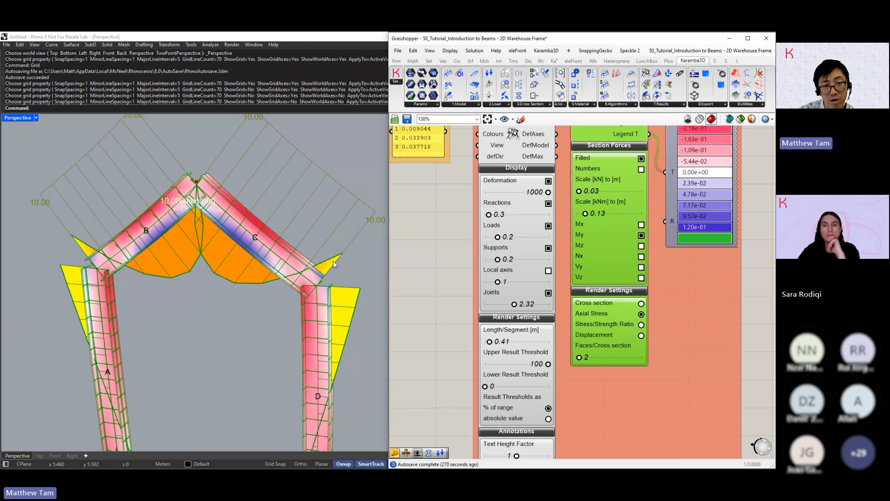
Set Model View's Upper Result Threshold to 75.11 and the Lower Result Threshold to 18.21, as % of range.
scroll(647, 341, "down", 2)
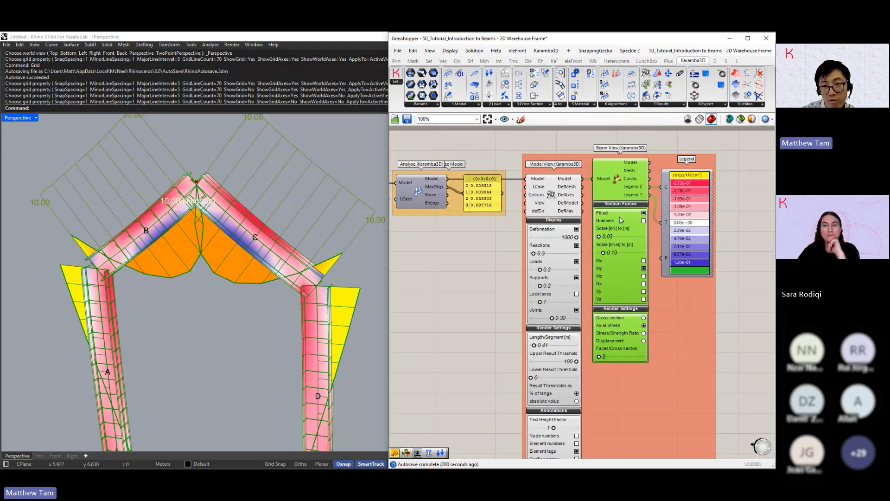
scroll(614, 276, "up", 2)
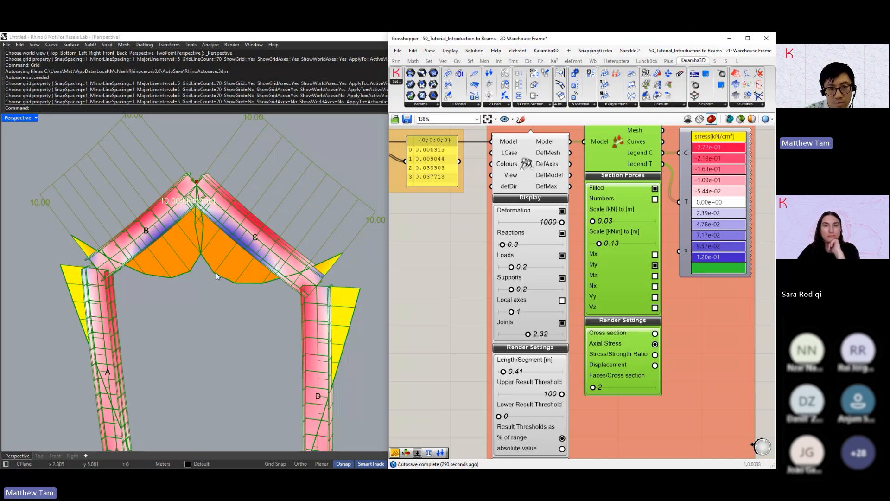
scroll(216, 273, "down", 2)
right_click_drag(216, 274, 270, 261)
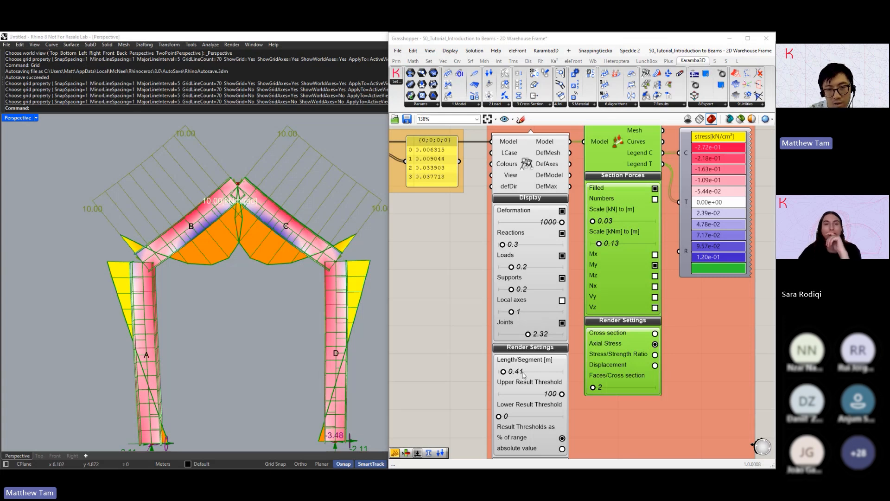
right_click_drag(458, 412, 424, 403)
right_click_drag(504, 399, 498, 425)
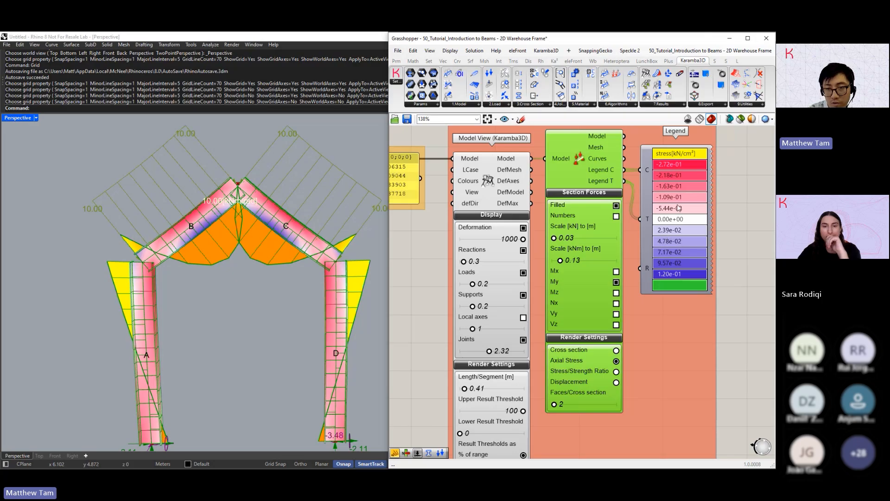
left_click_drag(523, 410, 507, 414)
left_click_drag(460, 434, 474, 436)
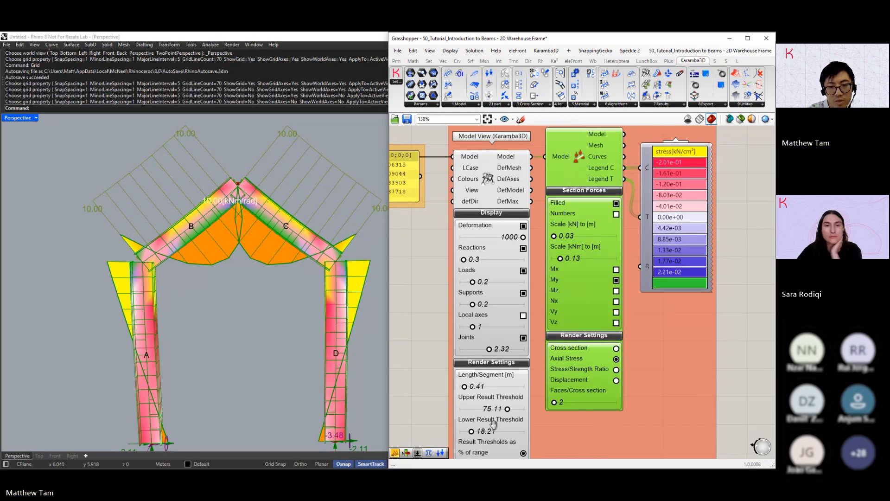
Try cross-section and material names as annotations, and label the elements with their numbers in place of the element tags.
scroll(491, 361, "down", 3)
right_click(492, 308)
scroll(469, 324, "down", 1)
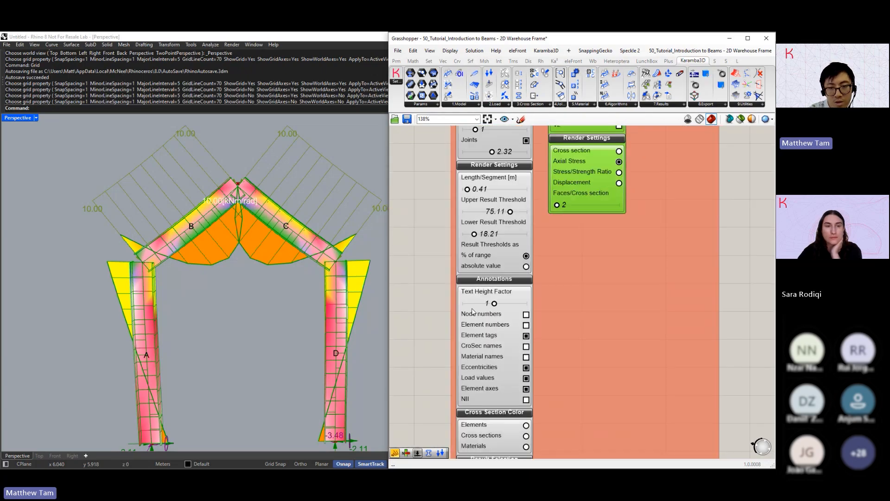
left_click(526, 345)
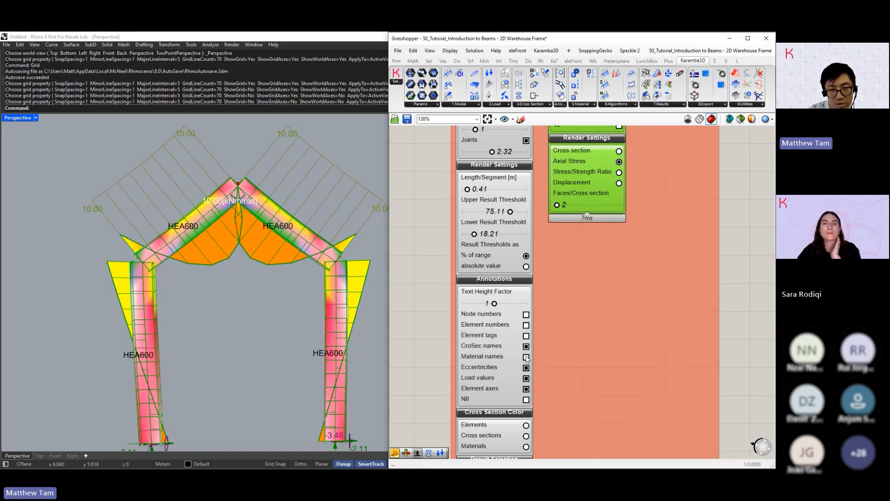
left_click(527, 349)
left_click(526, 325)
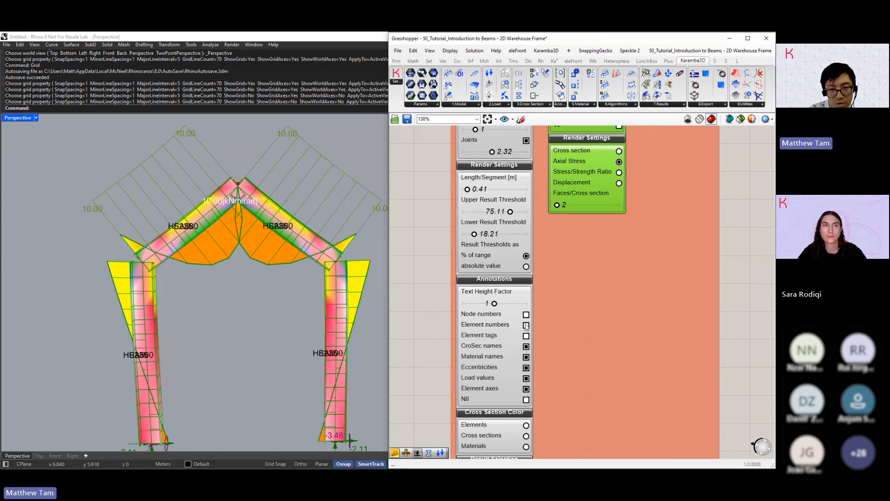
left_click(527, 356)
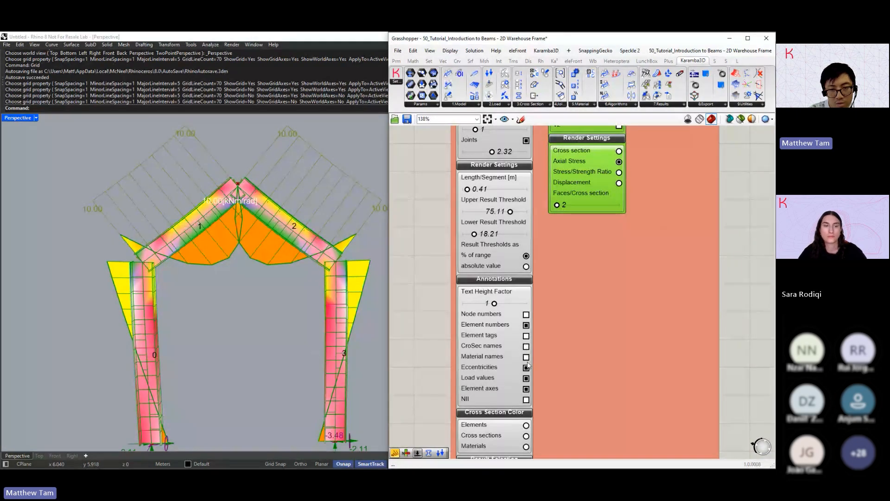
Show numbers on Beam View's My moment diagram and set the kNm to m scale to 0.1.
scroll(513, 389, "down", 3)
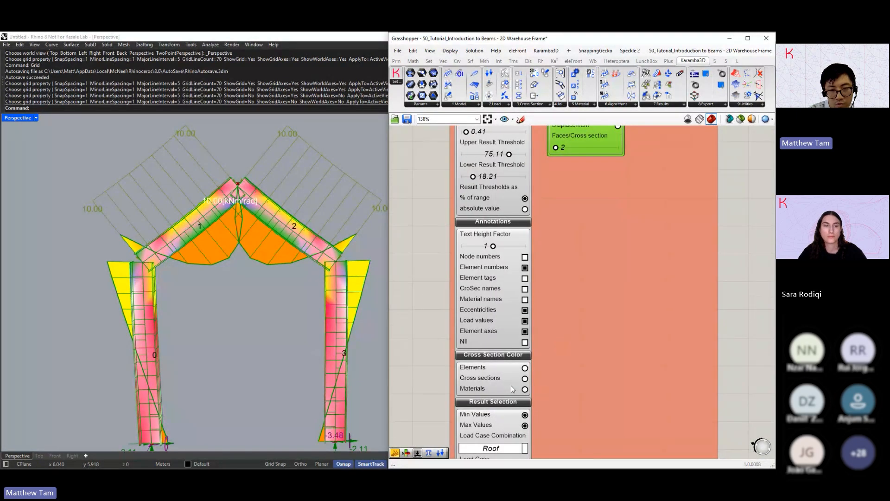
scroll(519, 378, "down", 1)
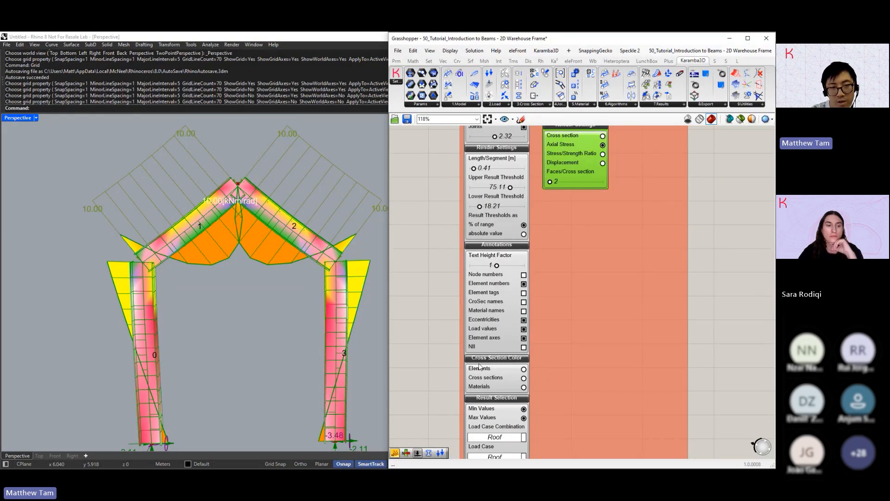
scroll(579, 358, "up", 5)
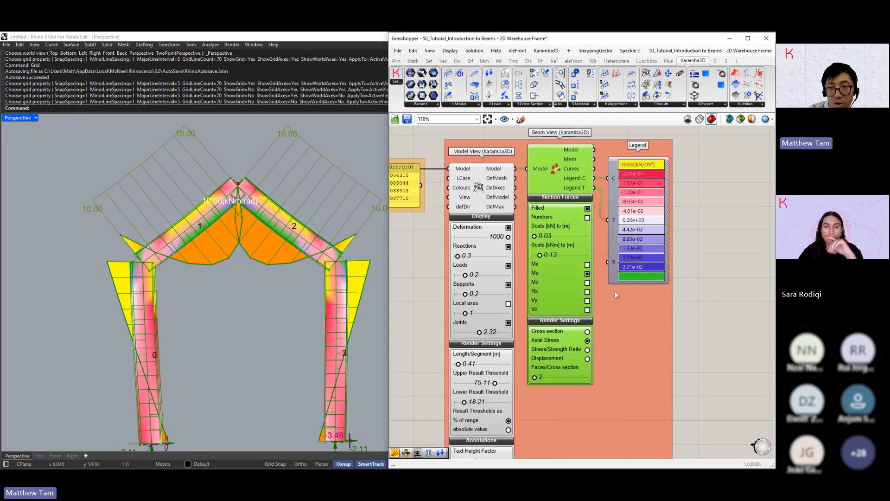
right_click_drag(615, 291, 605, 307)
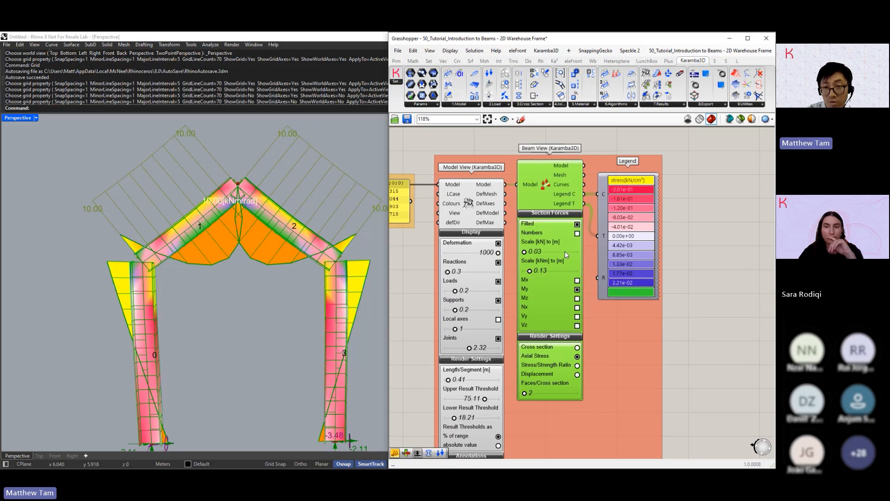
scroll(572, 270, "up", 2)
scroll(571, 270, "down", 1)
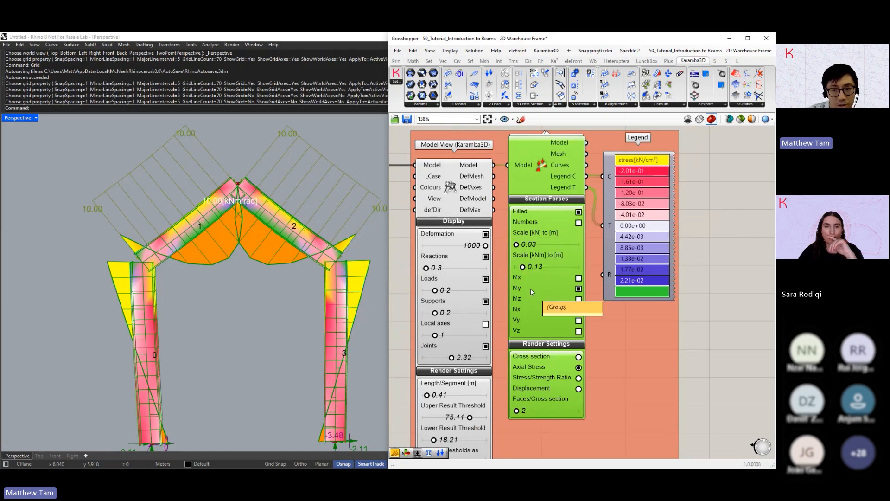
left_click(579, 223)
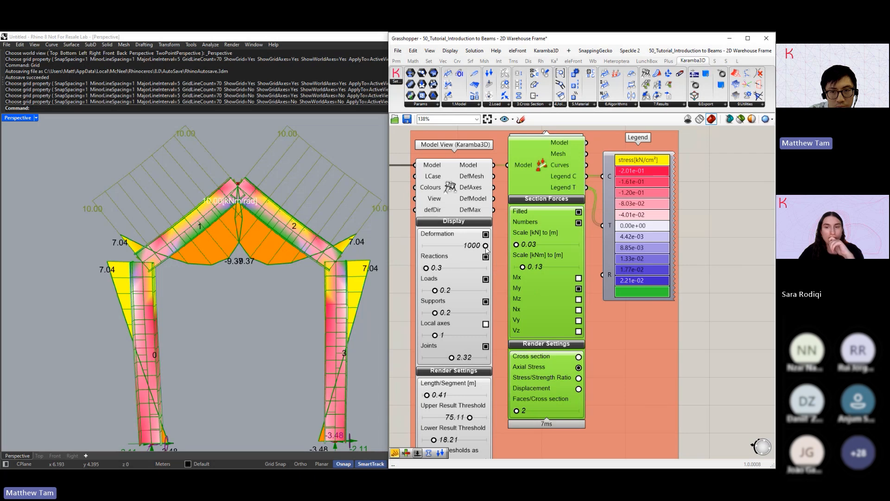
mouse_move(523, 267)
left_mouse_down()
mouse_move(539, 268)
mouse_move(521, 269)
left_mouse_up()
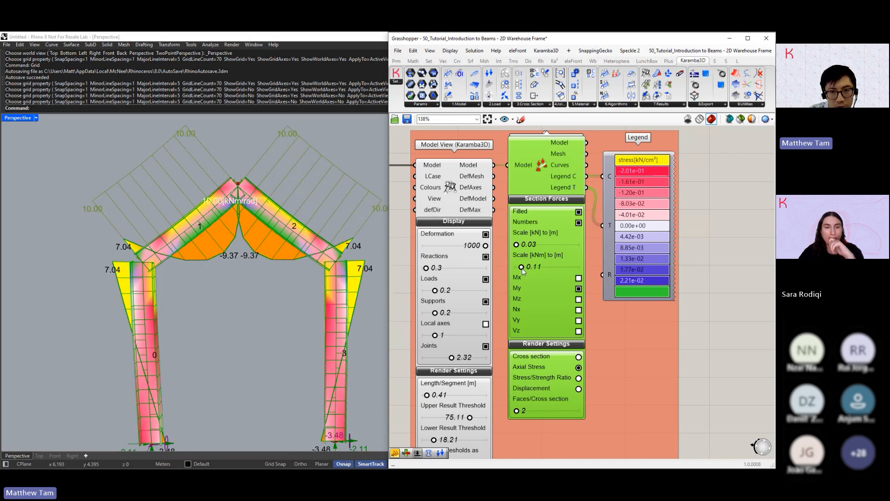
Replace the My diagram in Beam View with the Nx normal force diagram and set the kN to m scale to 0.06.
left_click(579, 289)
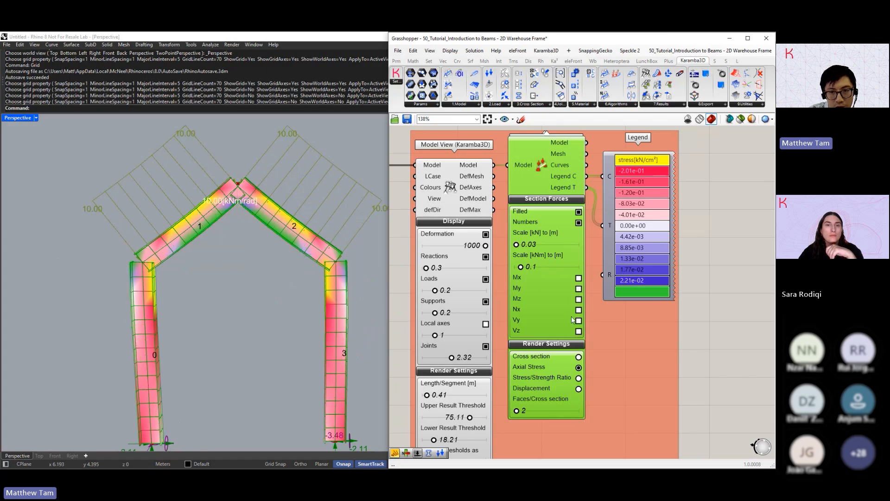
left_click(579, 310)
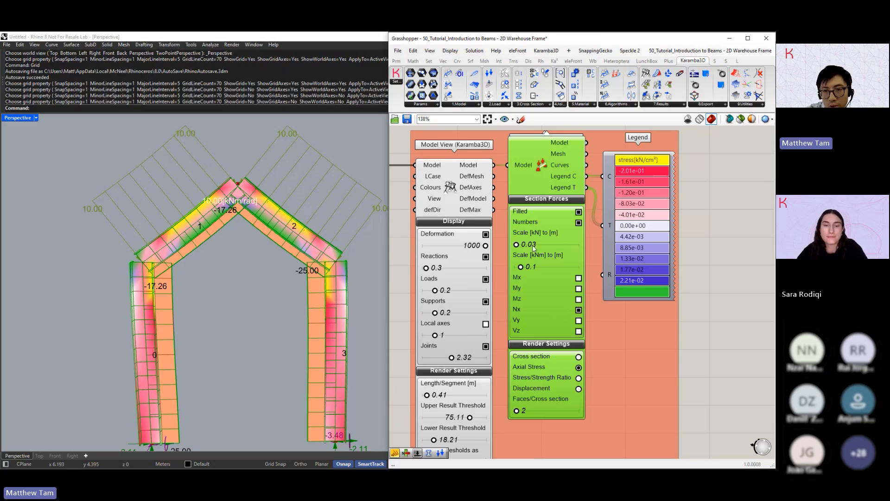
mouse_move(517, 245)
left_mouse_down()
mouse_move(528, 251)
mouse_move(520, 253)
left_mouse_up()
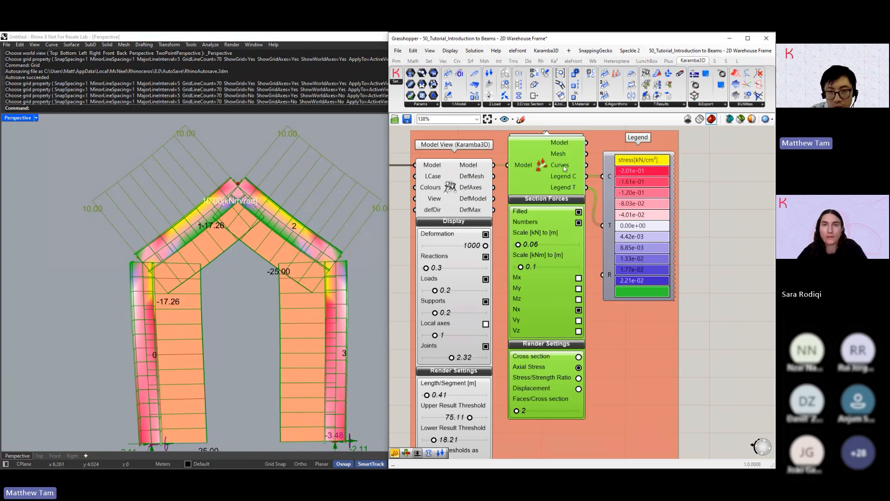
Switch Beam View's rendering from axial stress to cross section.
right_click_drag(628, 393, 619, 338)
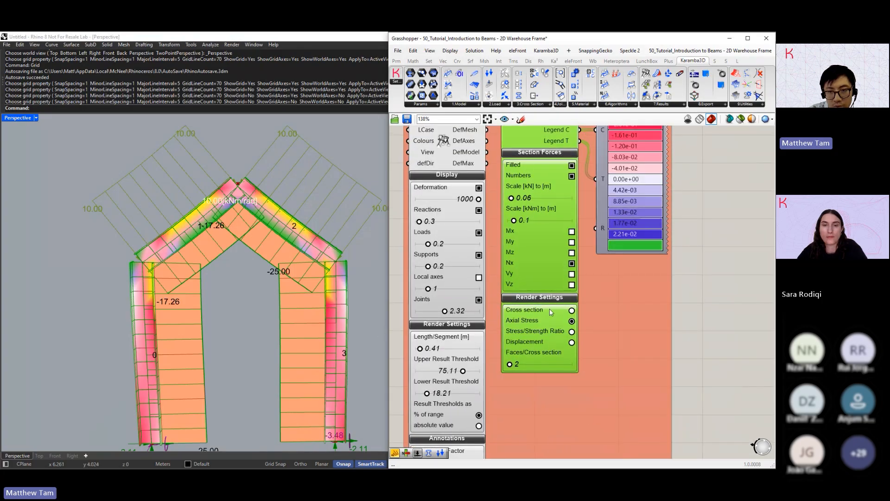
left_click(572, 310)
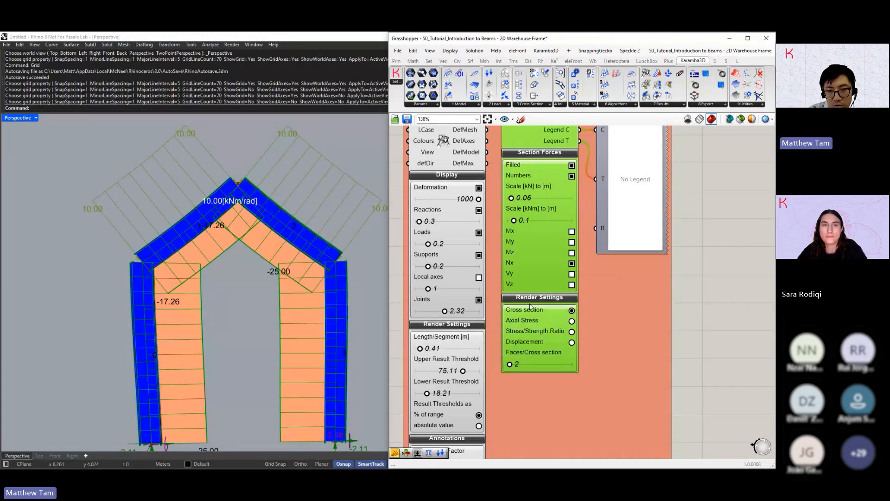
Try Beam View's axial stress and stress/strength ratio renderings, and set the rendering to displacement.
left_click(572, 321)
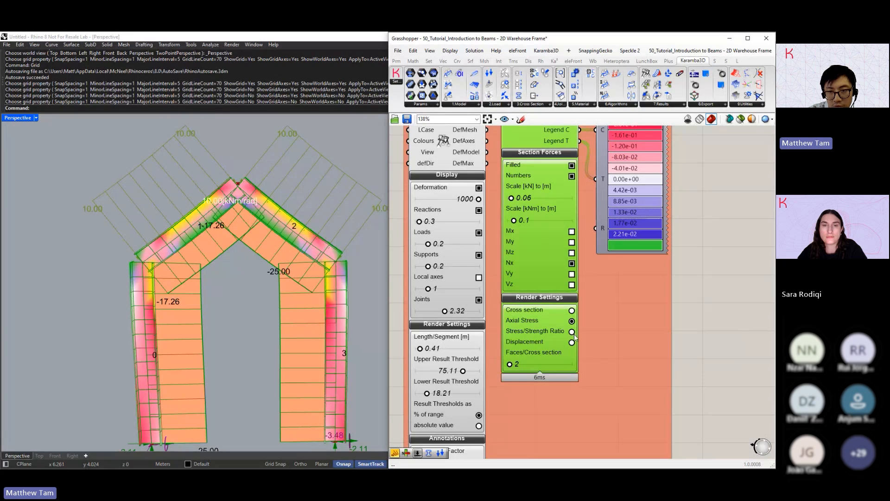
left_click(572, 332)
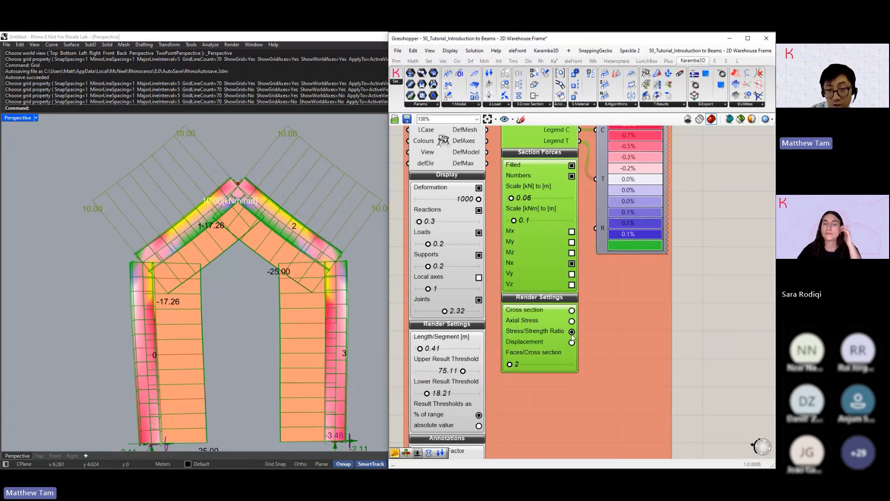
right_click_drag(603, 314, 606, 353)
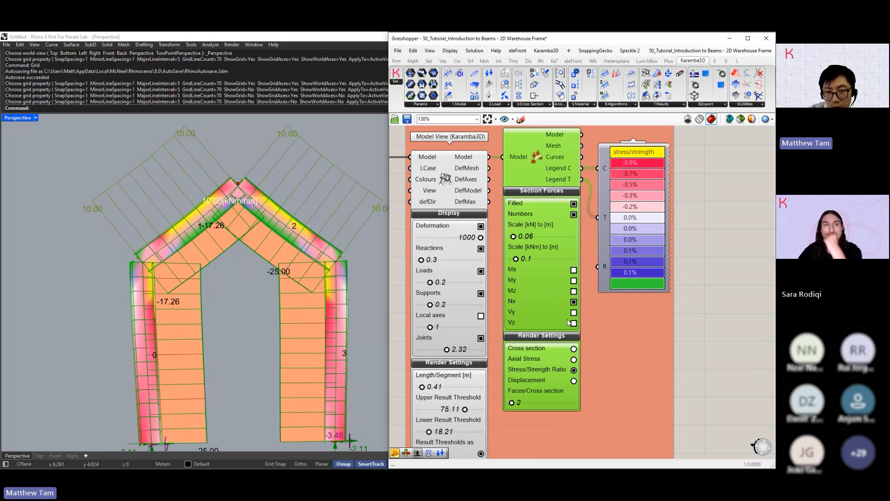
left_click(574, 381)
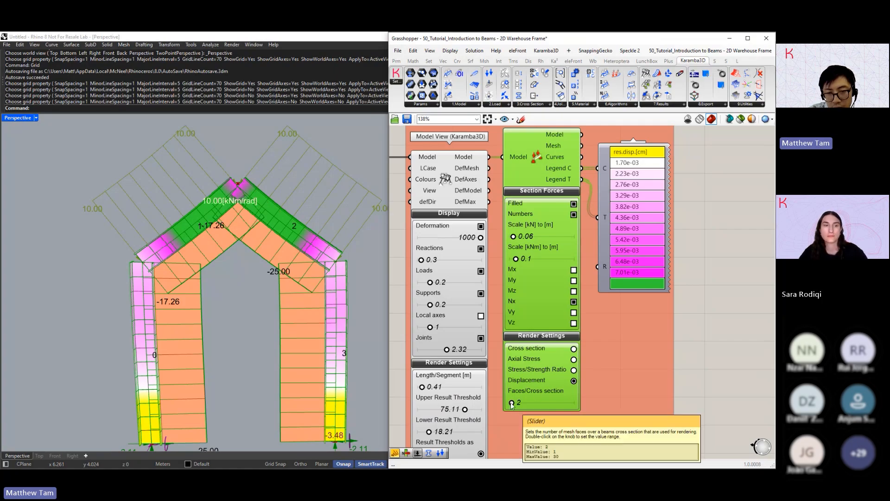
mouse_move(512, 405)
left_mouse_down()
mouse_move(524, 406)
mouse_move(514, 405)
left_mouse_up()
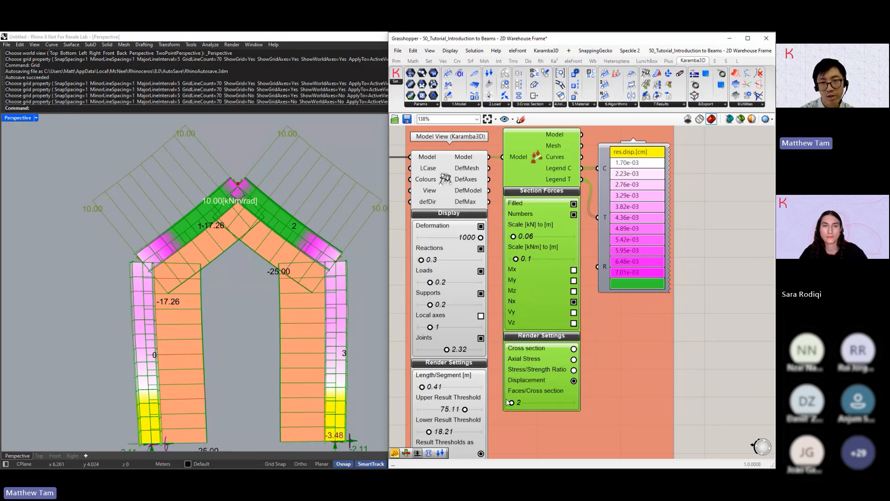
Bake the Beam View geometry into Rhino.
right_click_drag(555, 191, 552, 215)
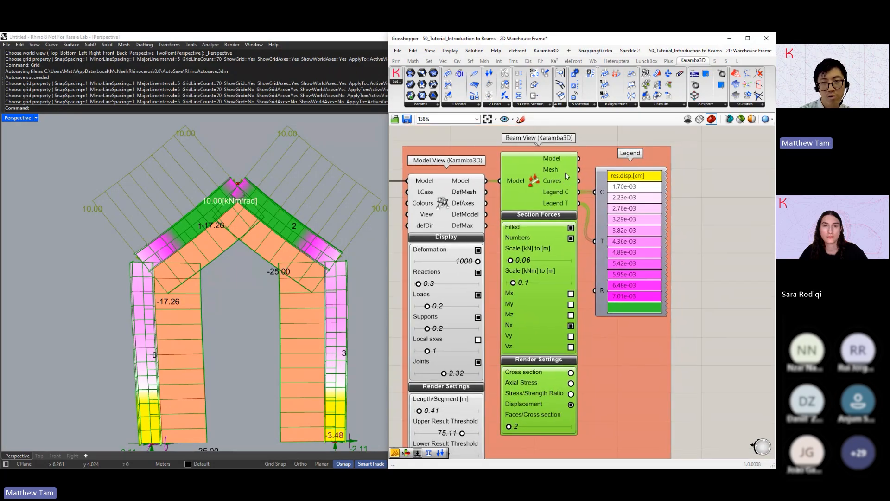
middle_click(565, 172)
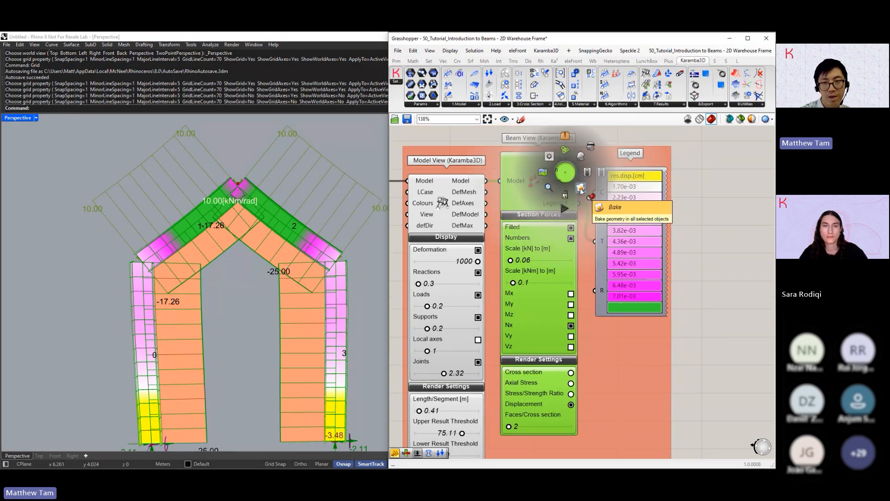
left_click(581, 190)
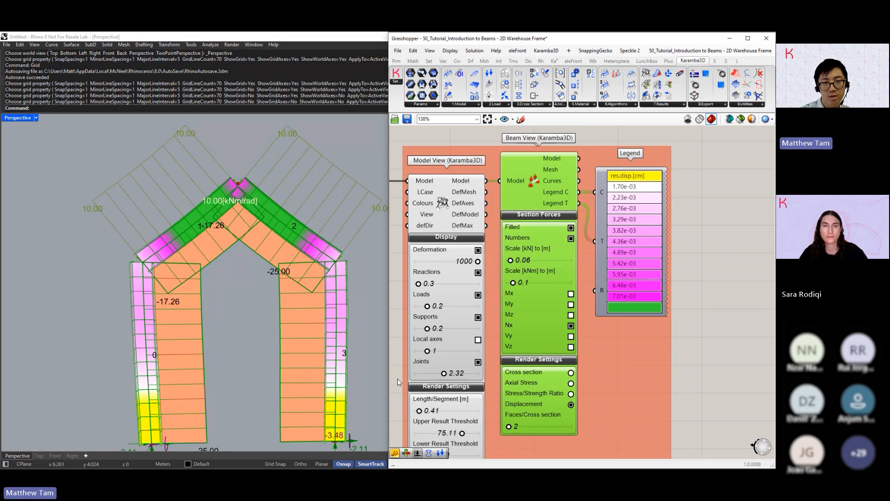
Turn off the Grasshopper geometry preview and set Rhino's Perspective viewport to Shaded display mode.
left_click(688, 119)
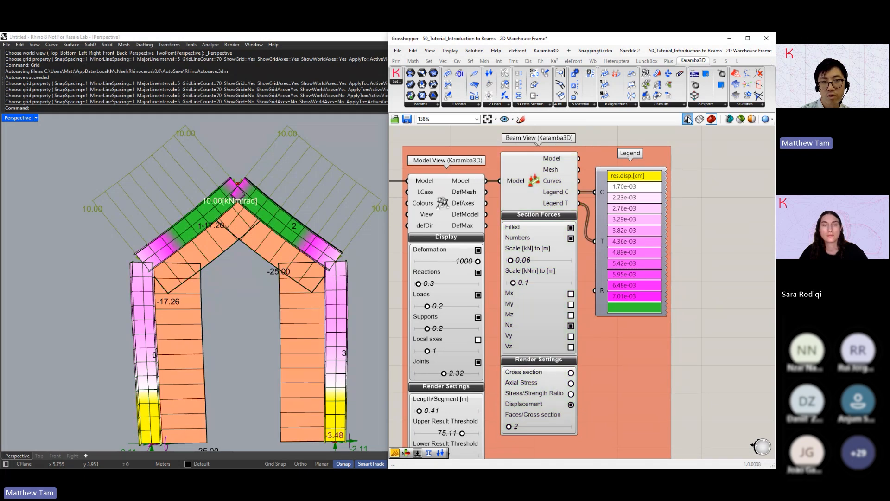
left_click(18, 117)
left_click(28, 149)
Inspect the baked frame mesh from an angle in Rhino and select it together with the baked diagram curves.
right_click_drag(265, 255, 299, 235)
left_click(301, 232)
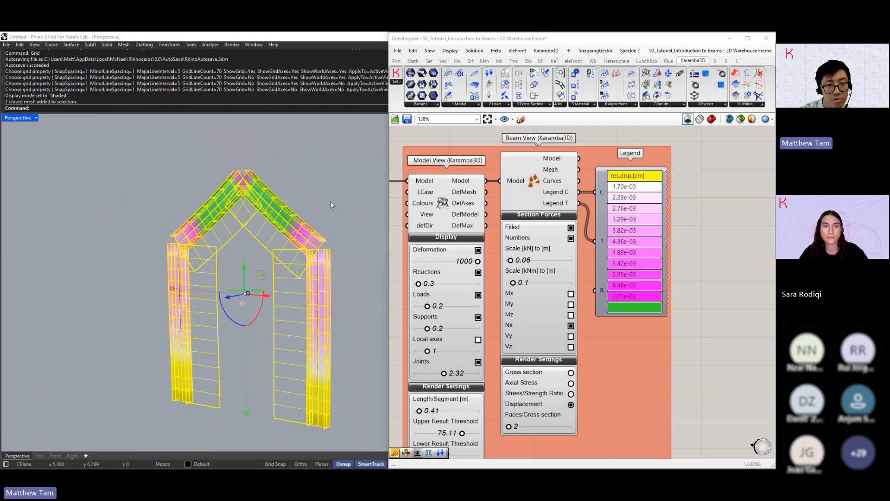
left_click(323, 213)
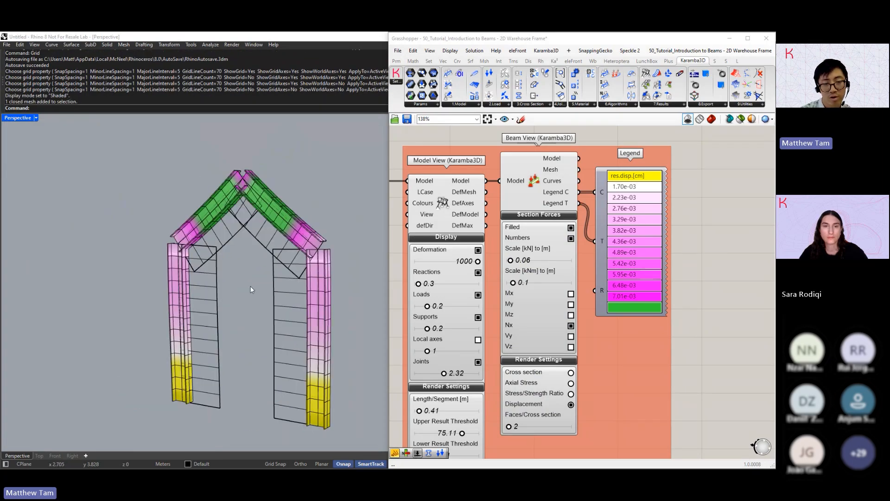
mouse_move(193, 266)
right_mouse_down()
mouse_move(204, 266)
mouse_move(189, 270)
right_mouse_up()
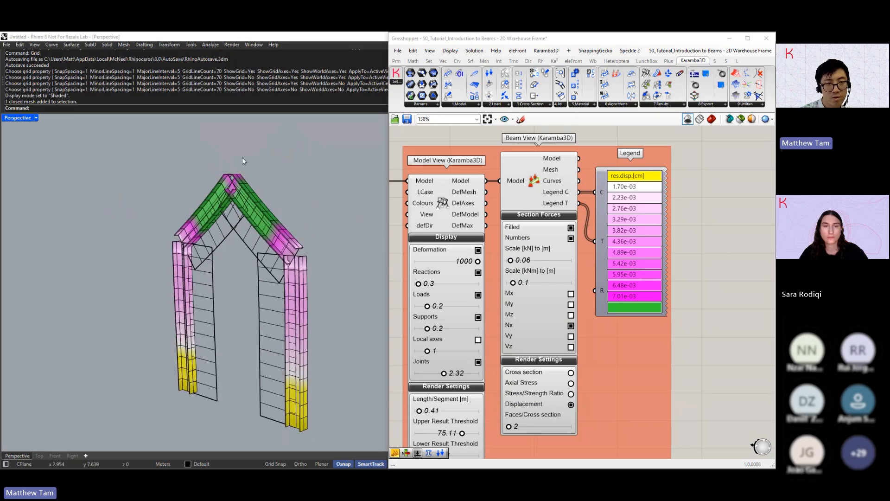
left_click_drag(304, 172, 182, 238)
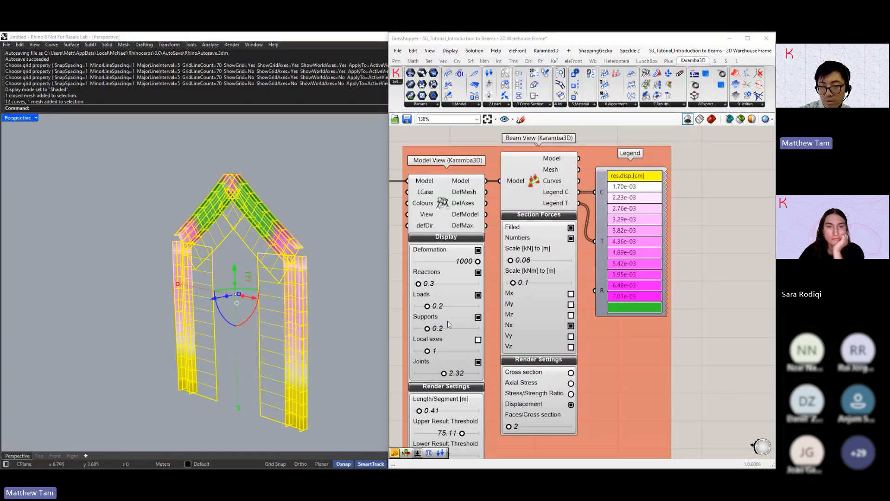
Return to the upstream groups of the Grasshopper definition that feed the model assembly.
right_click_drag(447, 321, 636, 268)
scroll(635, 268, "down", 6)
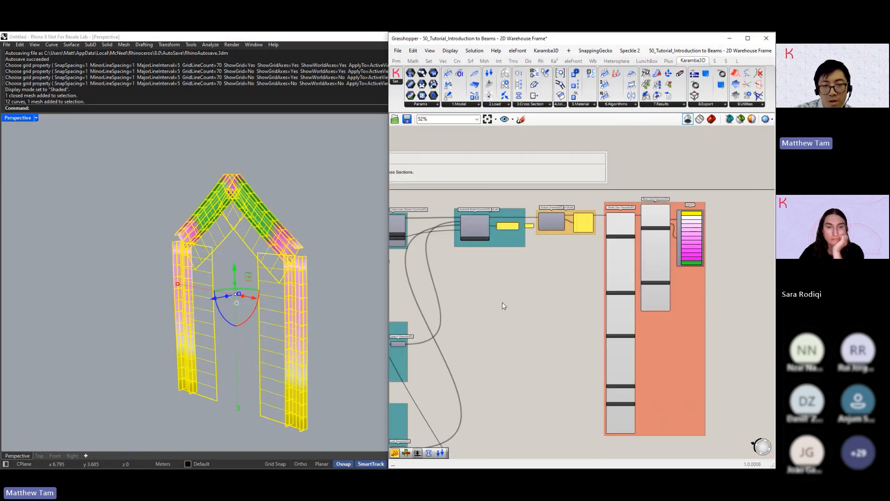
right_click_drag(501, 289, 706, 260)
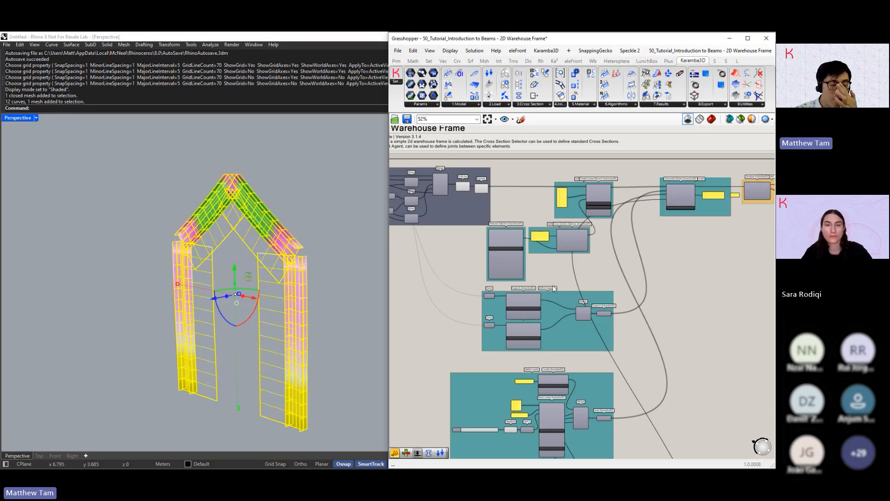